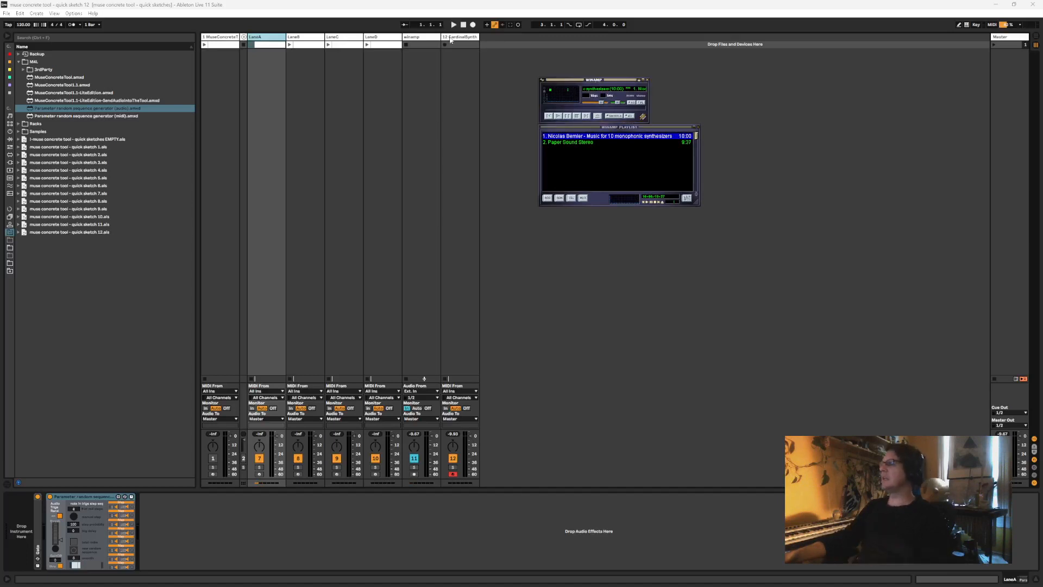
Open the MuseConcreteTool device window and its input recording source settings, placing the settings clear of the sampler lanes
click(432, 37)
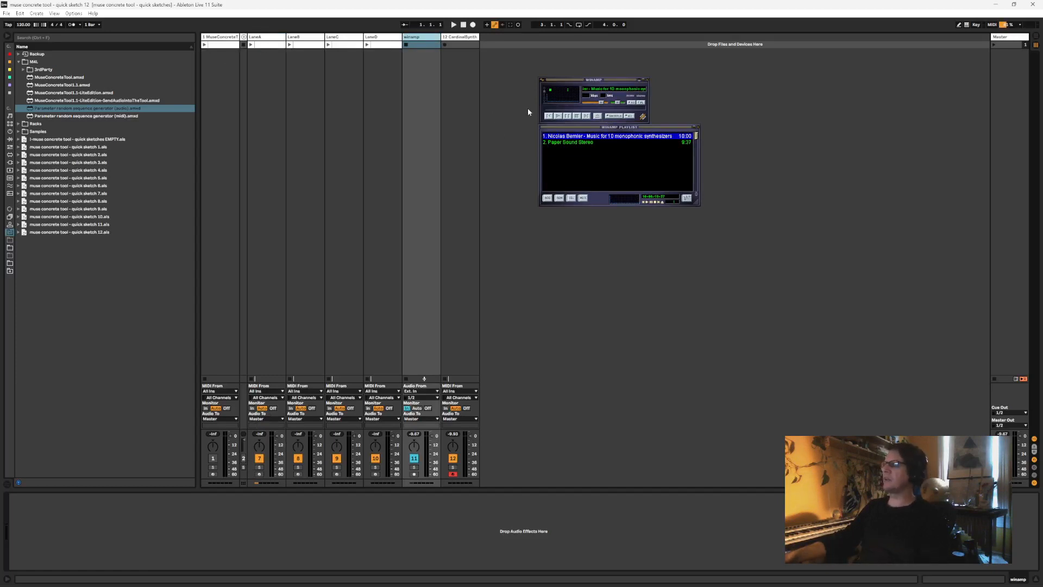
click(226, 39)
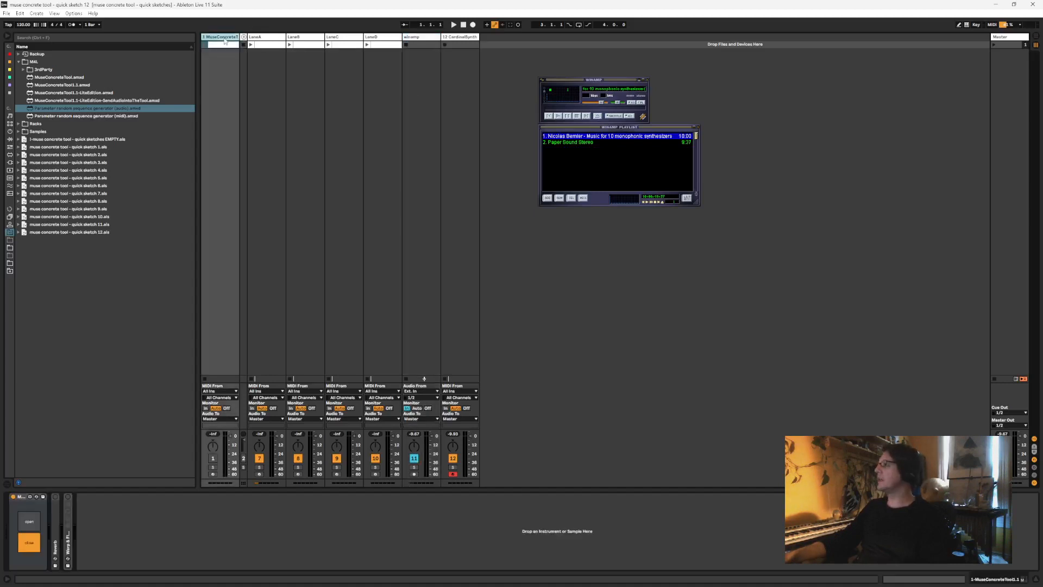
click(29, 520)
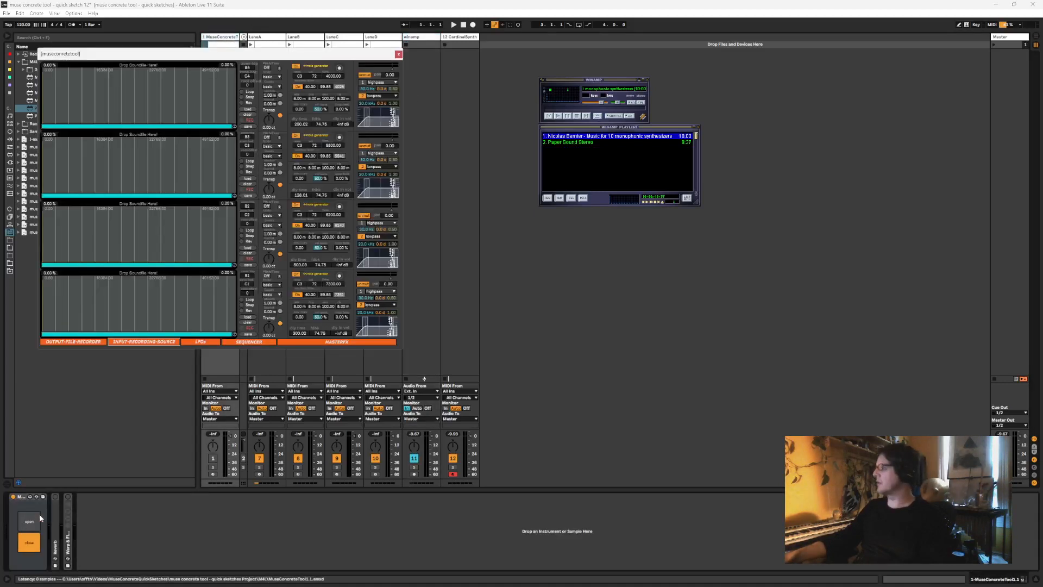
click(140, 341)
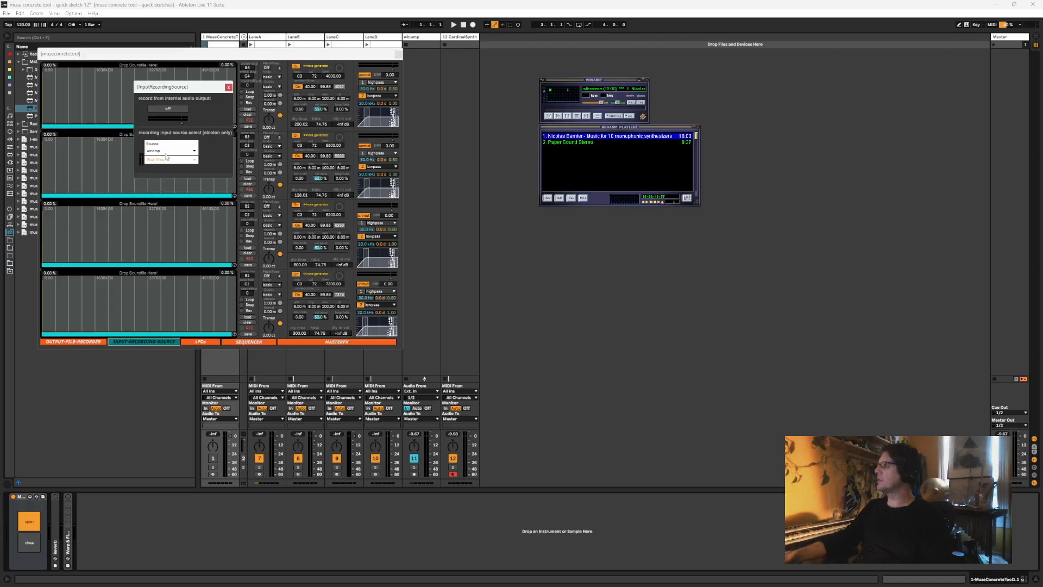
drag(192, 85, 514, 260)
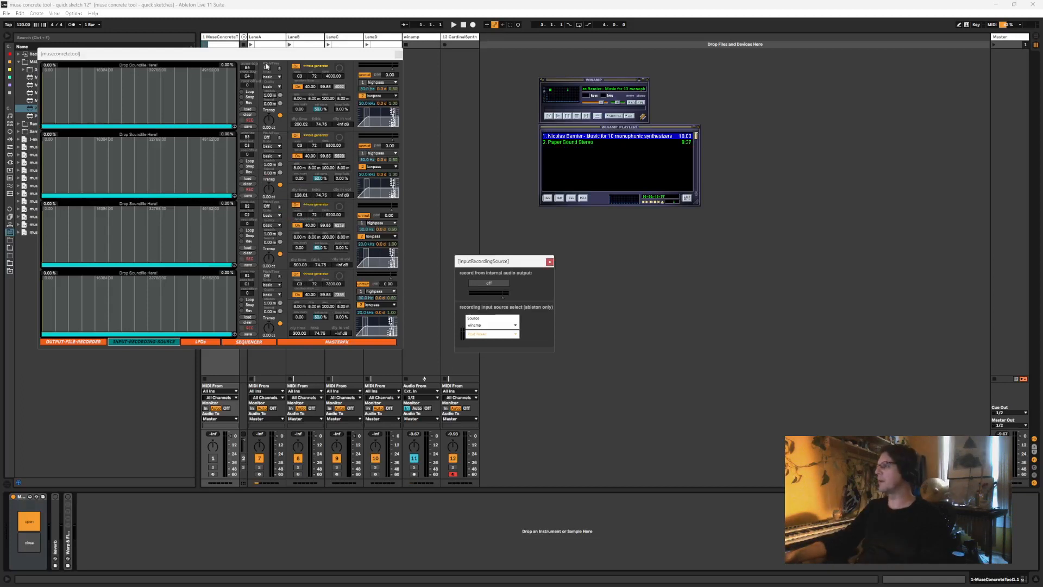
Record the opening of the first Winamp playlist track into the tool's first lane, stop the recording and pause Winamp
click(245, 120)
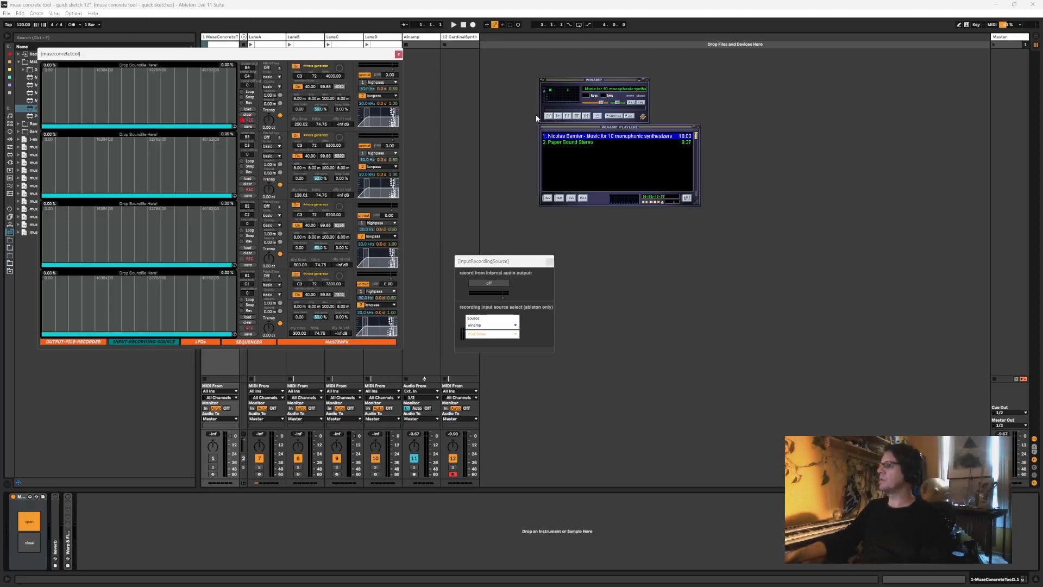
click(565, 137)
double_click(565, 137)
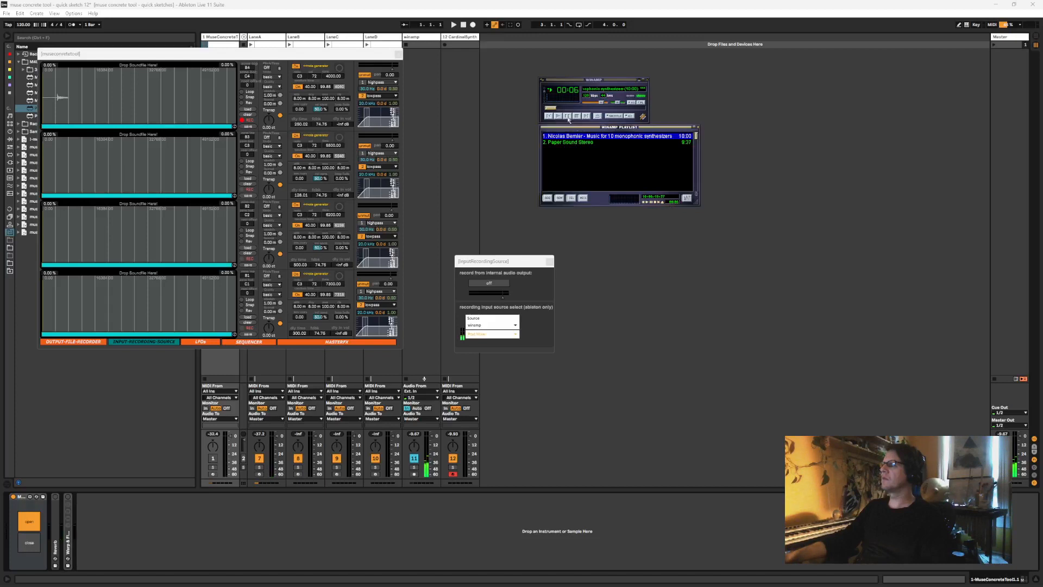
click(243, 120)
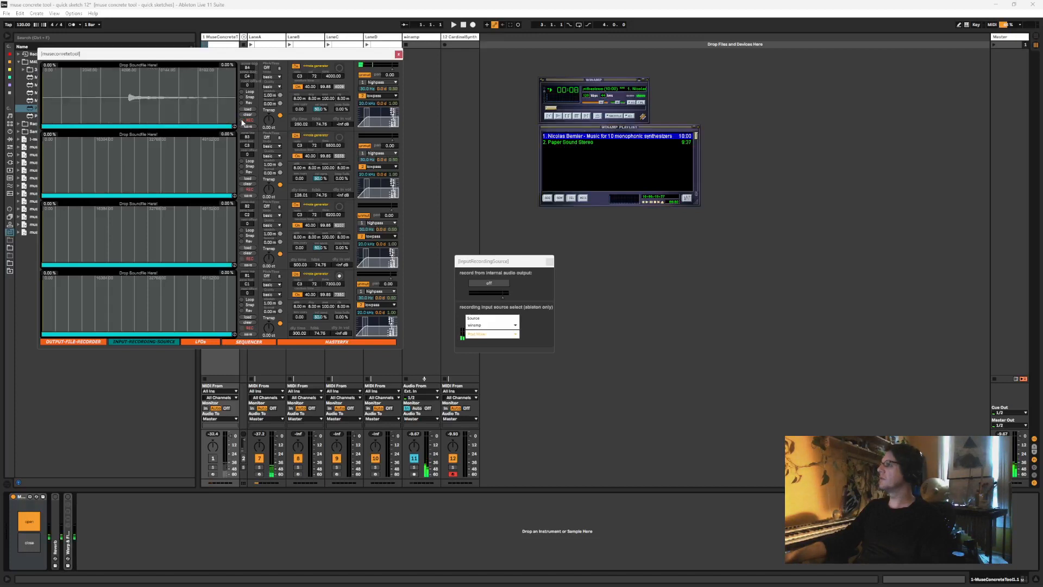
click(566, 116)
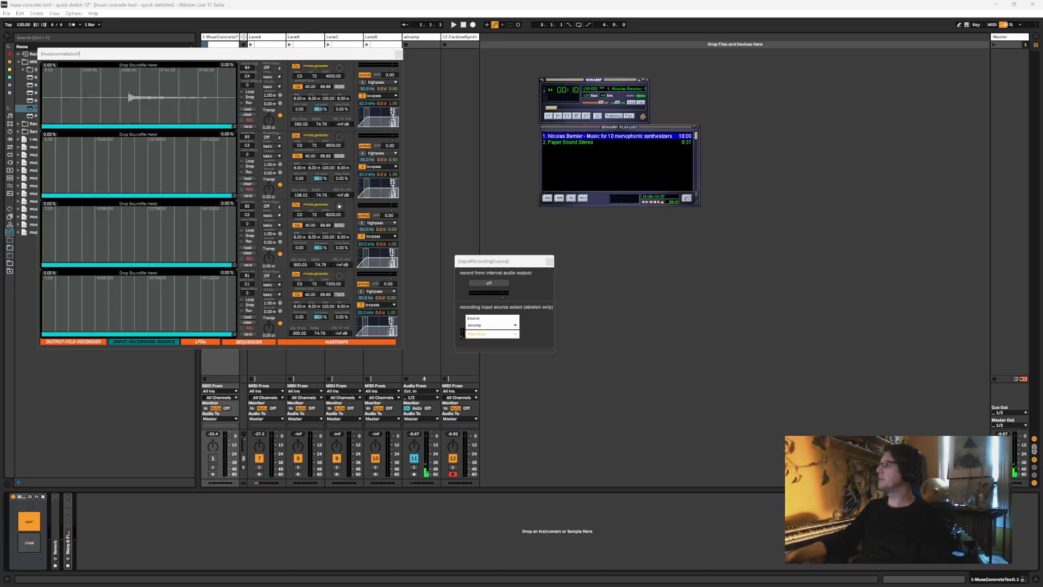
Select about 22% to 90% of the first lane's waveform and set the lane's generator note to C2
drag(84, 98, 224, 103)
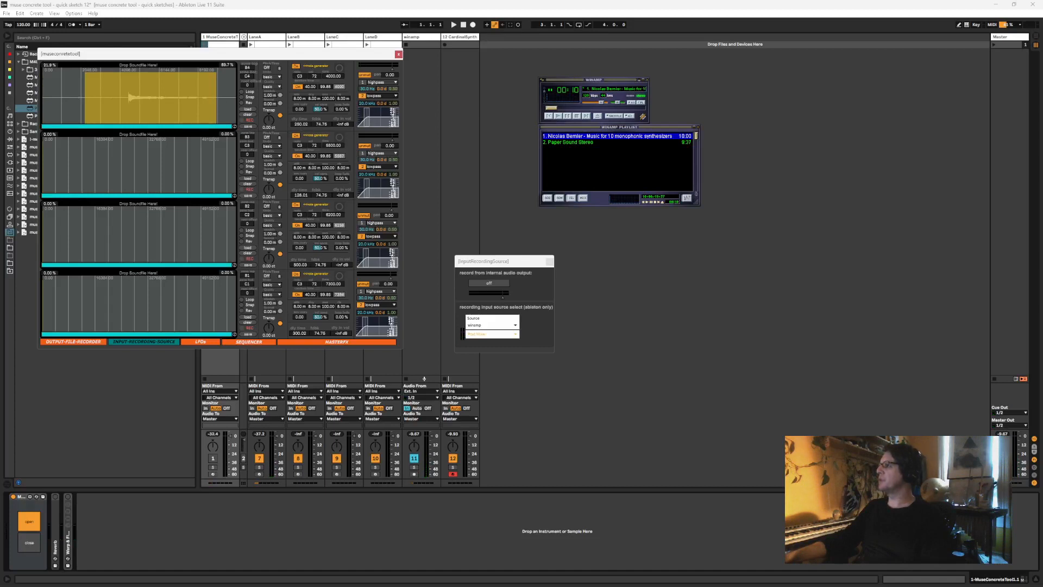
click(298, 77)
text(c2)
key(Return)
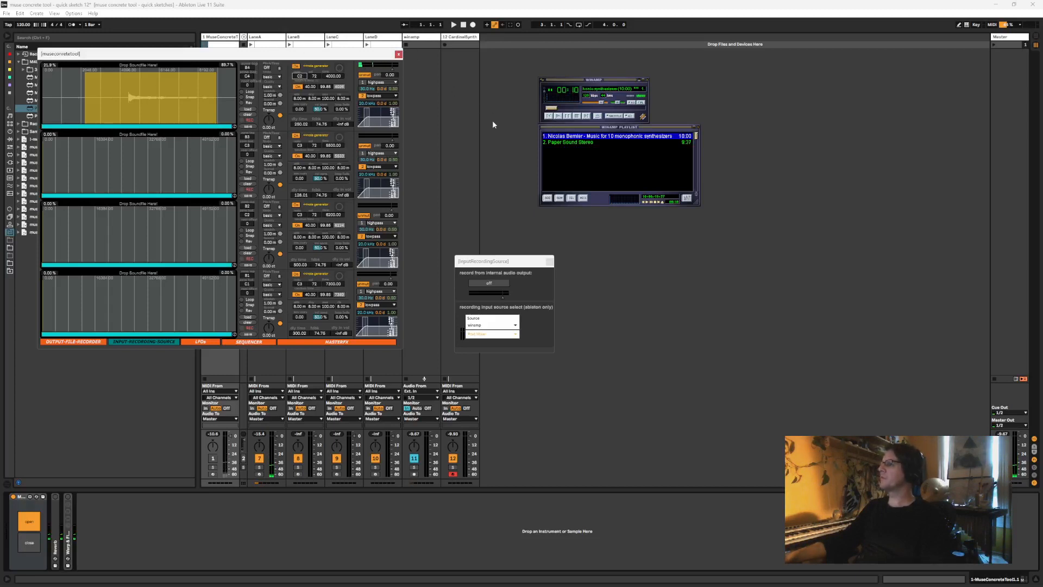
Play the first Winamp playlist track and seek to near its middle
double_click(589, 138)
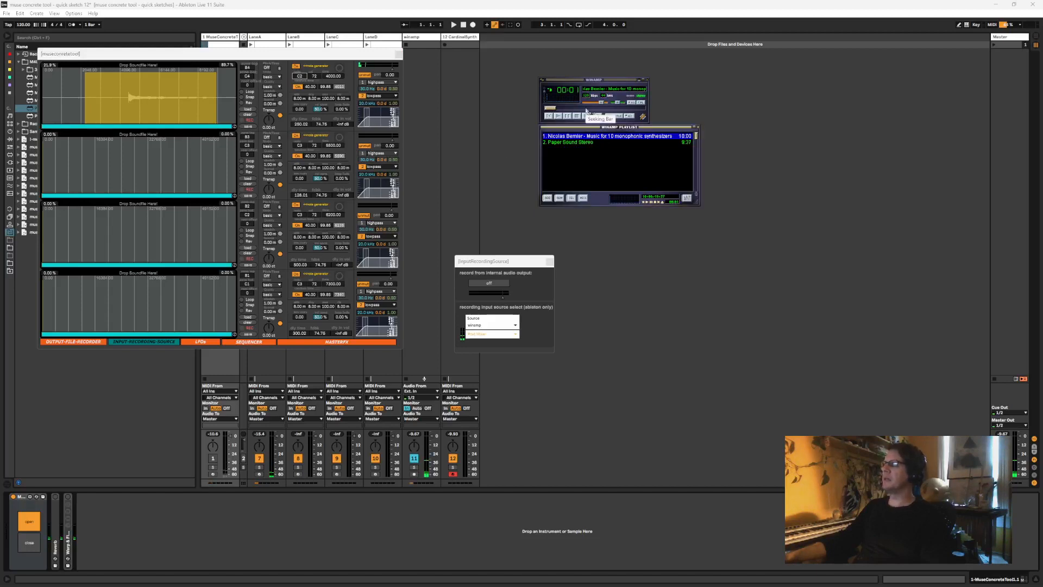
click(586, 108)
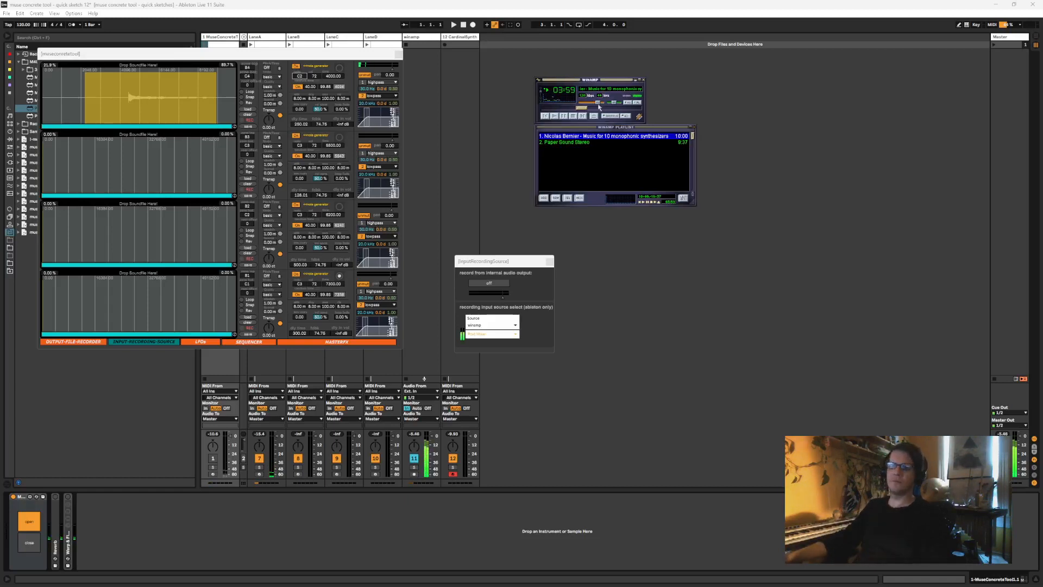
drag(602, 107, 579, 112)
Examine the device and buffering settings of Winamp's Nullsoft DirectSound output plug-in, leaving them as they are
click(529, 81)
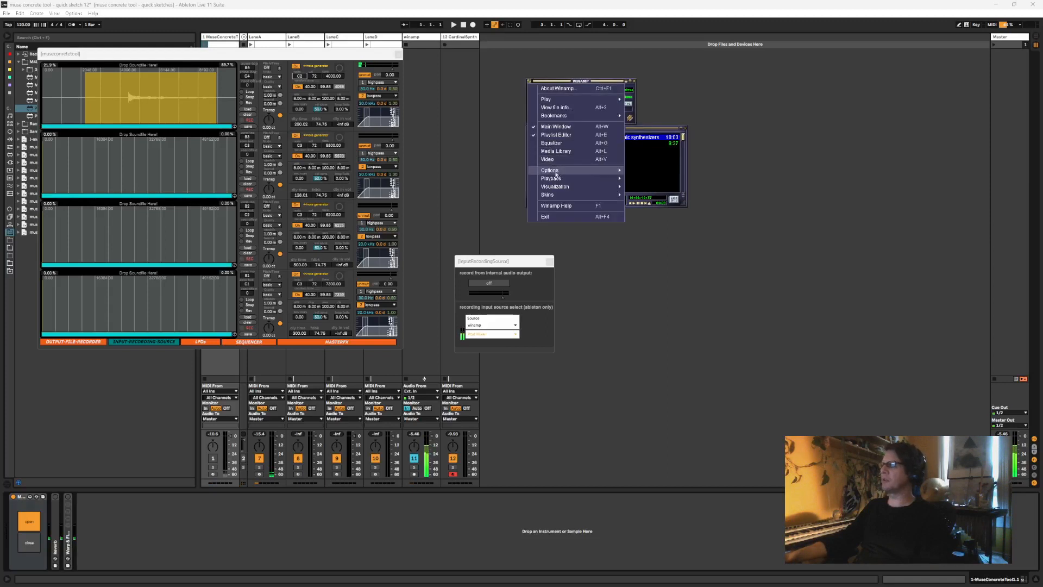
mouse_move(576, 170)
click(650, 170)
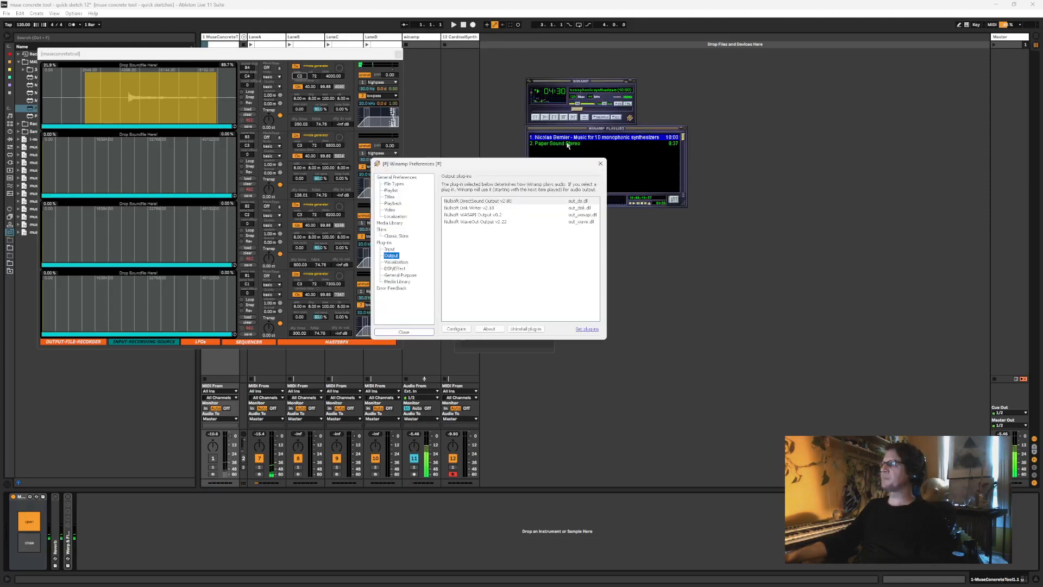
click(472, 201)
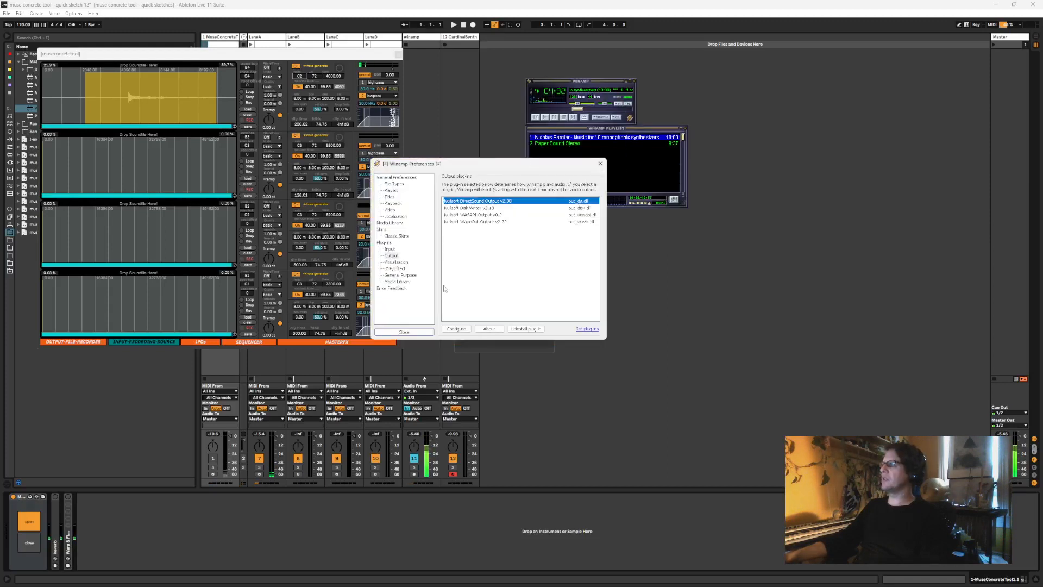
click(456, 329)
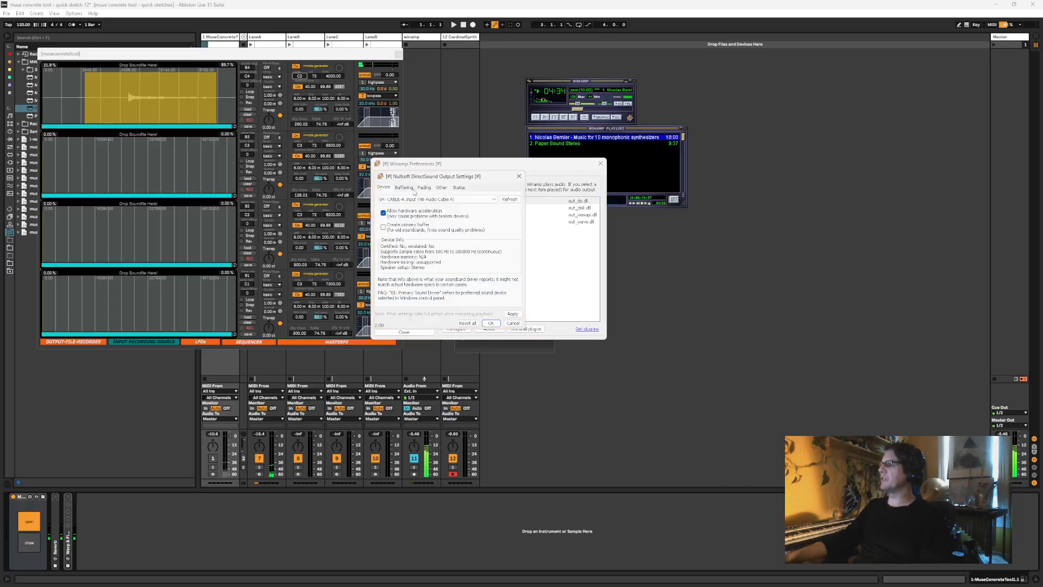
click(403, 187)
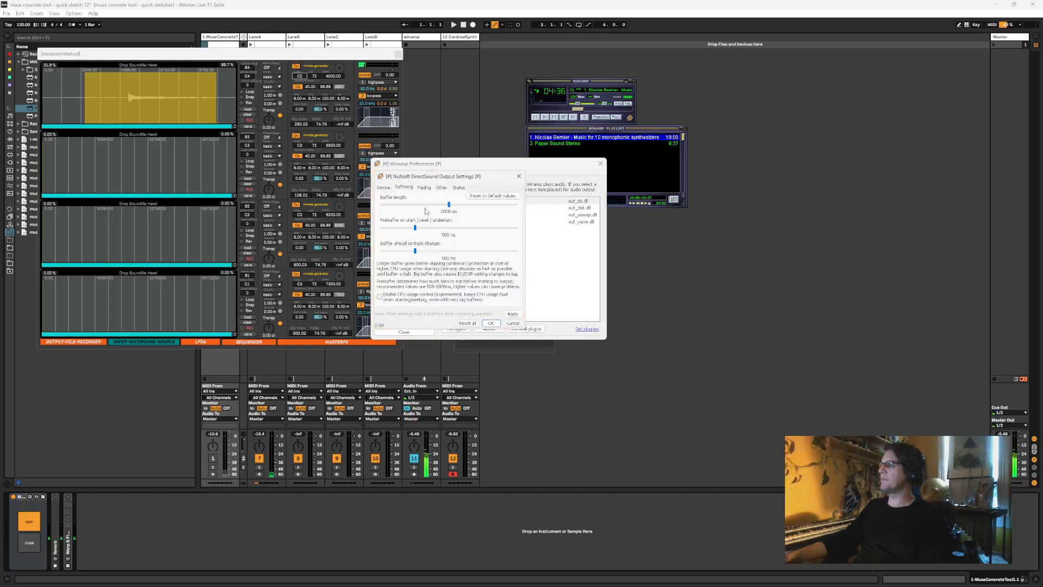
click(519, 176)
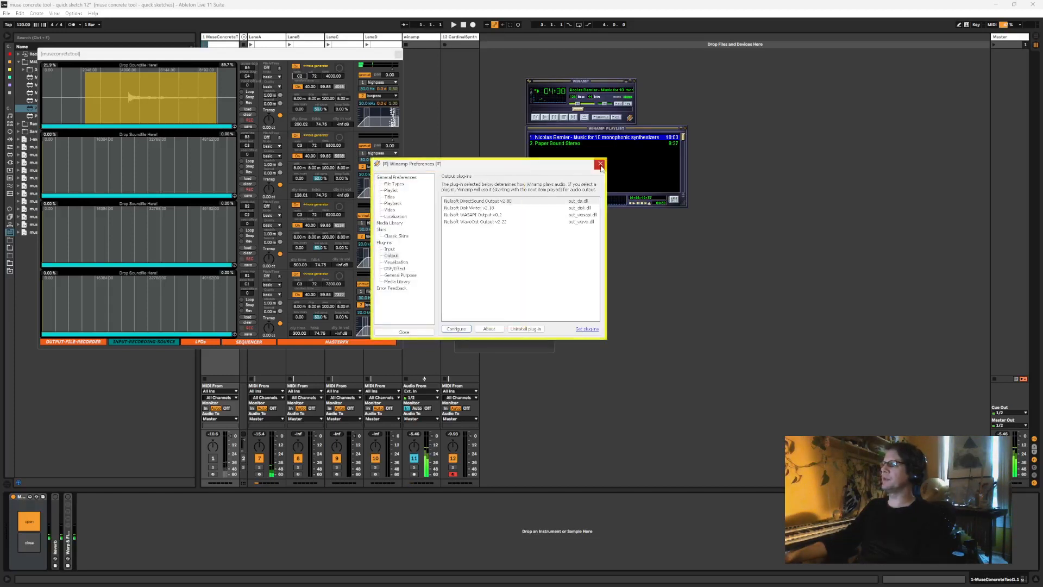
click(600, 165)
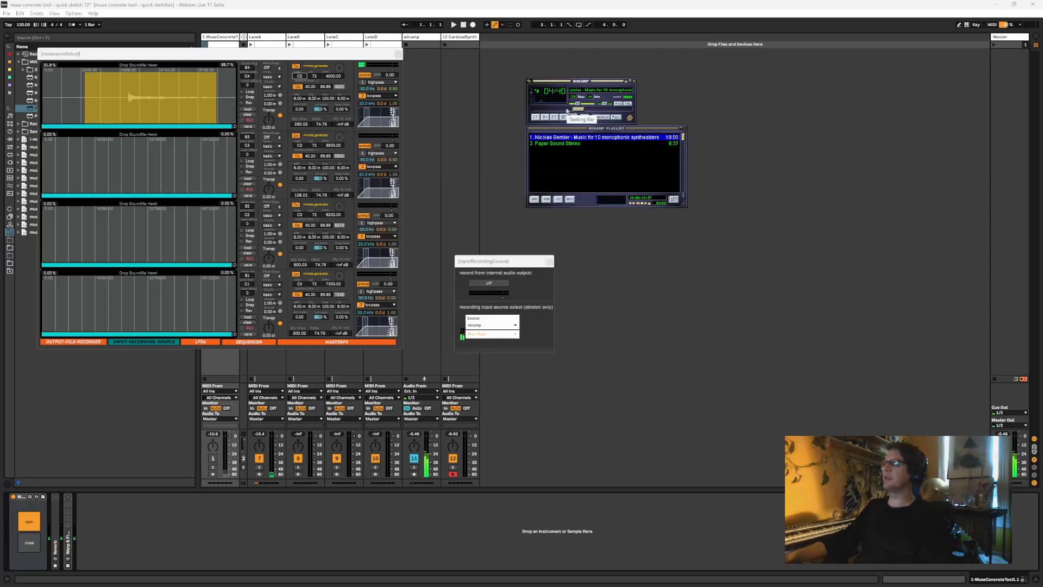
Skip back and forth through the playing Winamp track to audition passages for the next recording
click(593, 110)
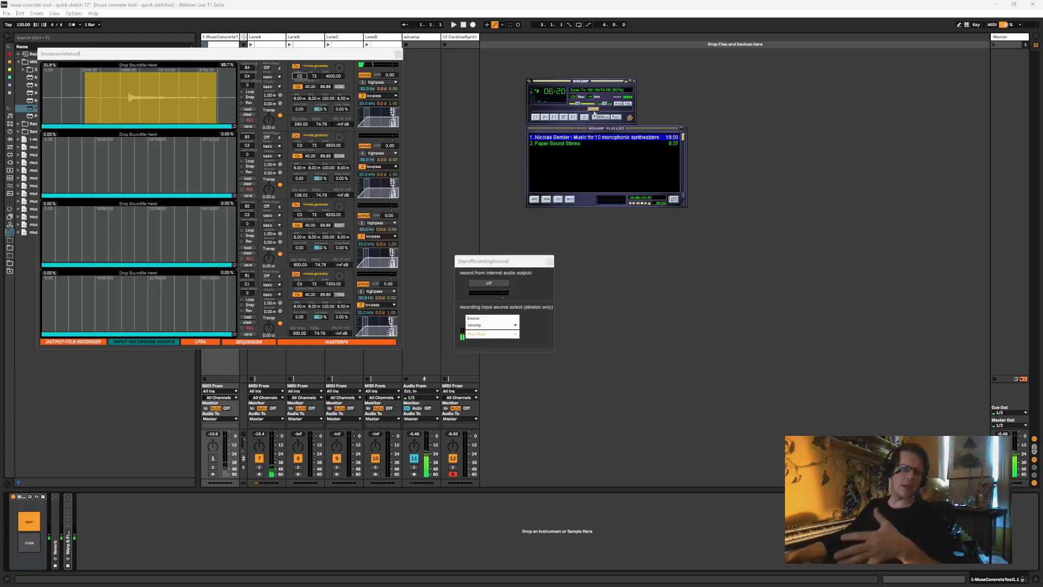
click(591, 110)
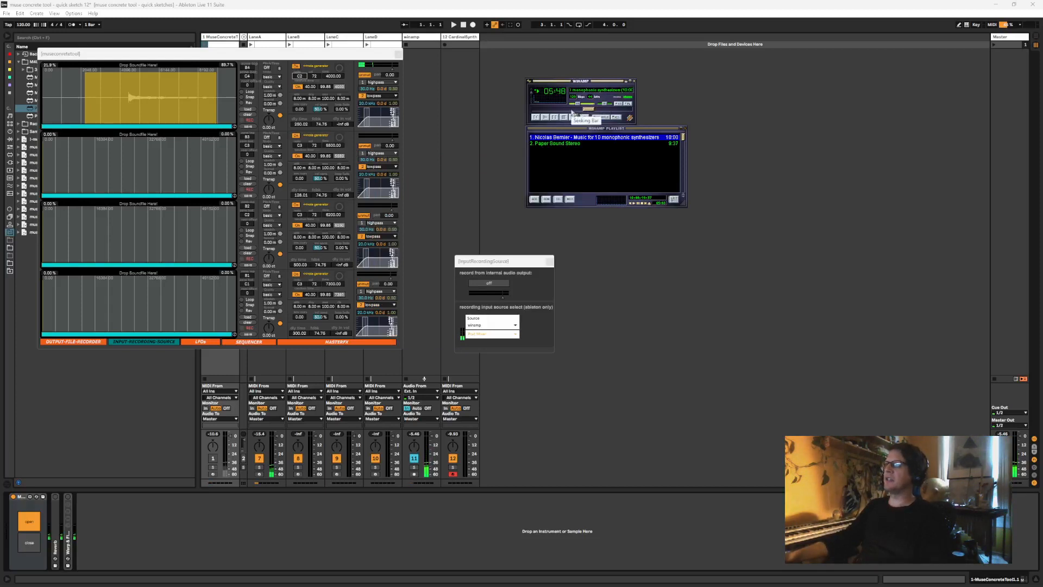
key(Left)
key(Left)
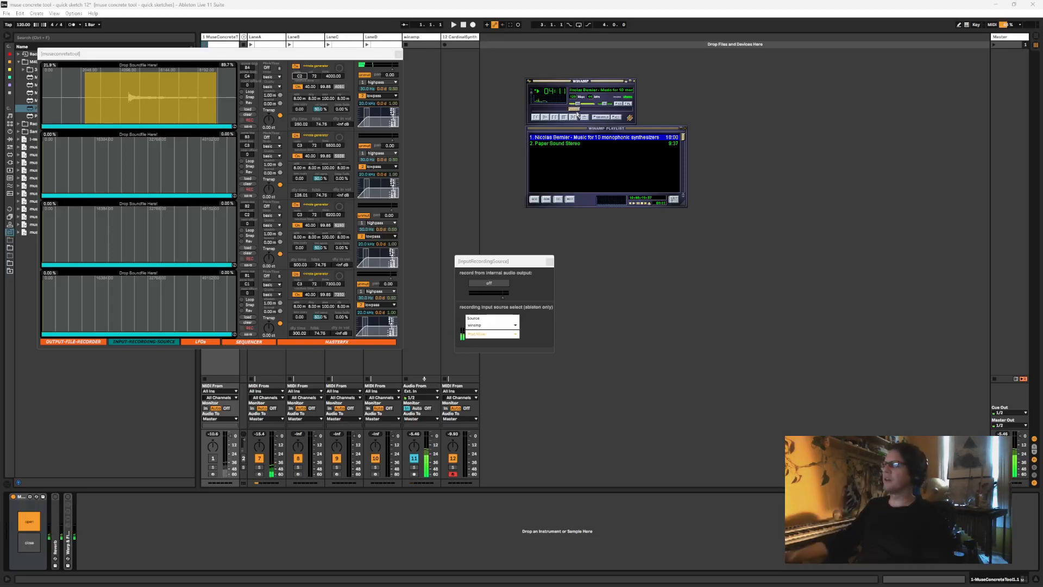
click(577, 111)
key(Right)
key(Right)
key(Right)
key(Right)
key(Right)
key(Right)
key(Right)
key(Right)
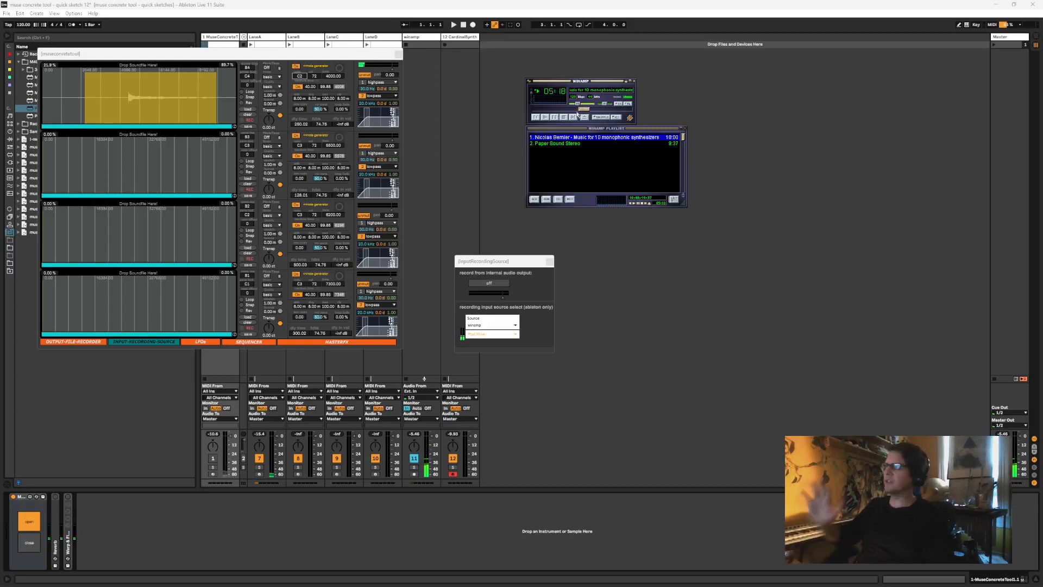
key(Left)
key(Left)
key(Left)
key(Left)
key(Left)
key(Left)
key(Left)
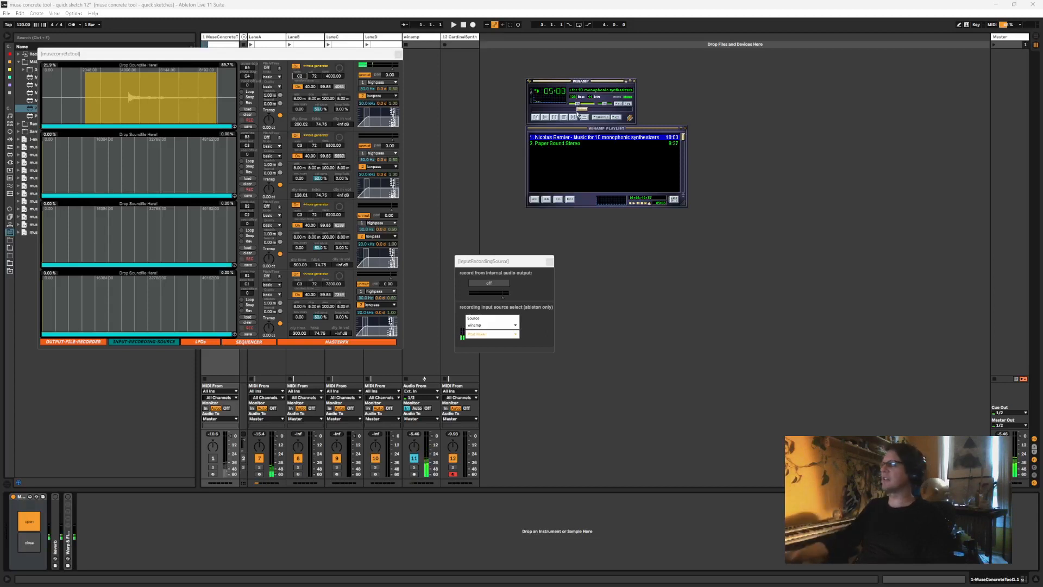
key(Right)
key(Right)
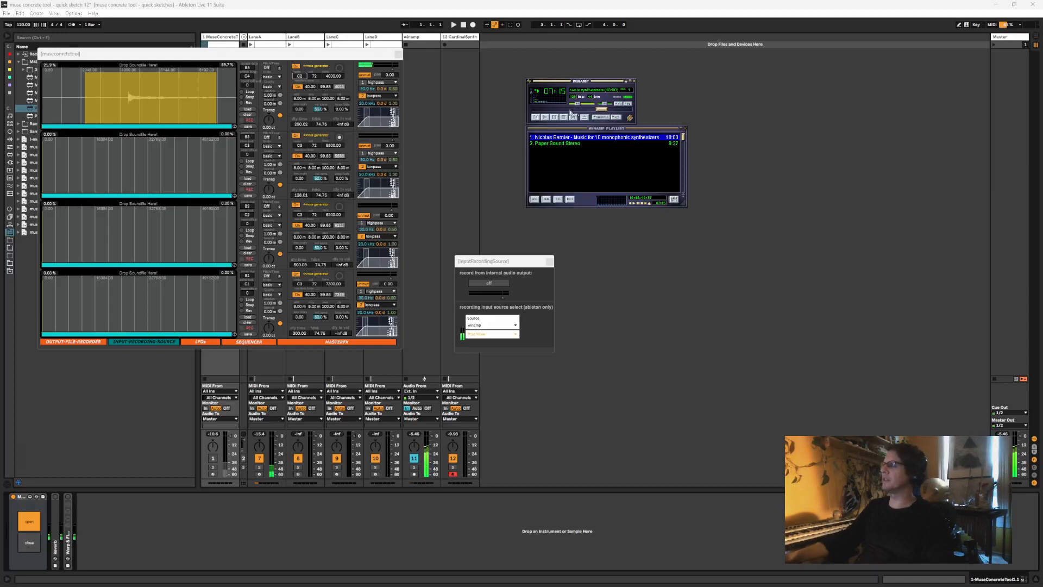
Turn off the second lane's generator, record passages from different points of the Winamp track into that lane, and stop Winamp
click(296, 136)
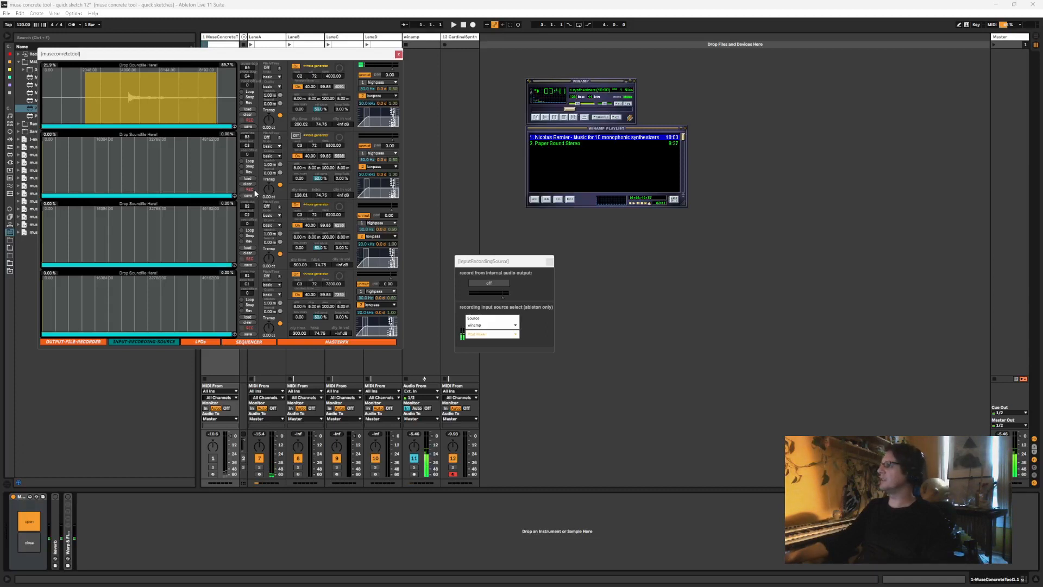
click(243, 189)
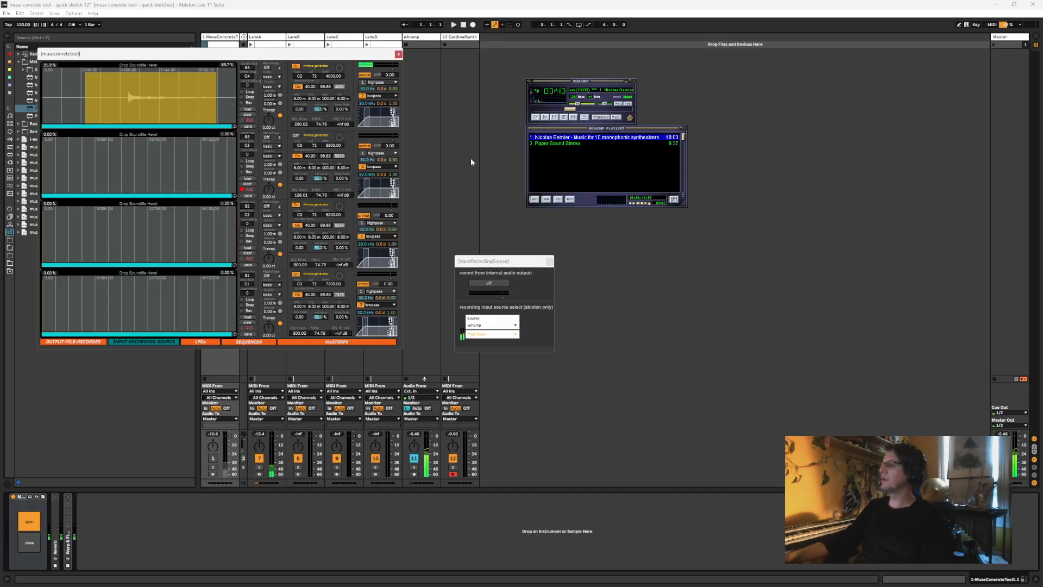
click(596, 109)
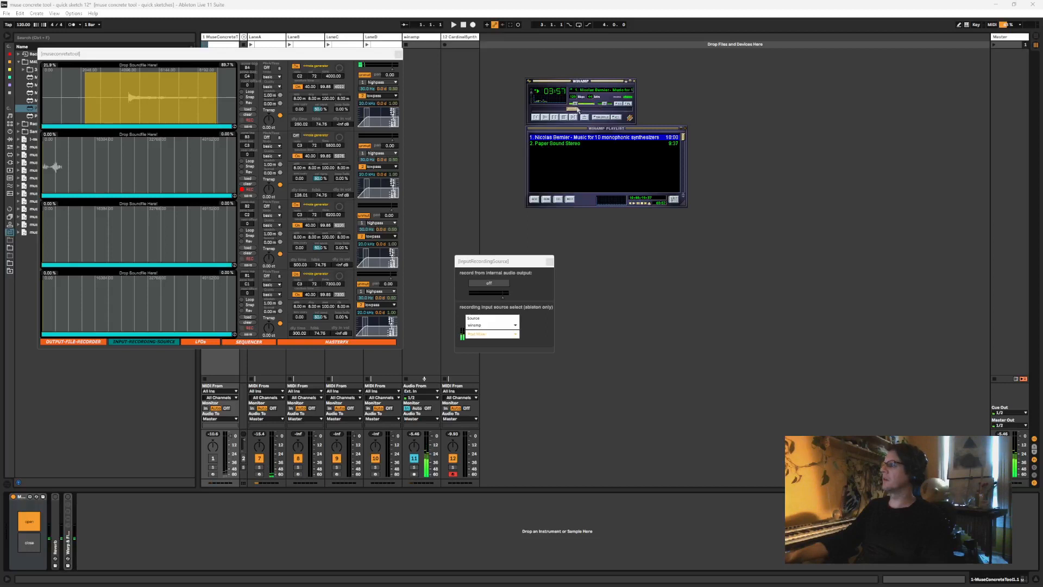
mouse_move(585, 106)
mouse_down()
mouse_move(592, 111)
mouse_move(576, 107)
mouse_up()
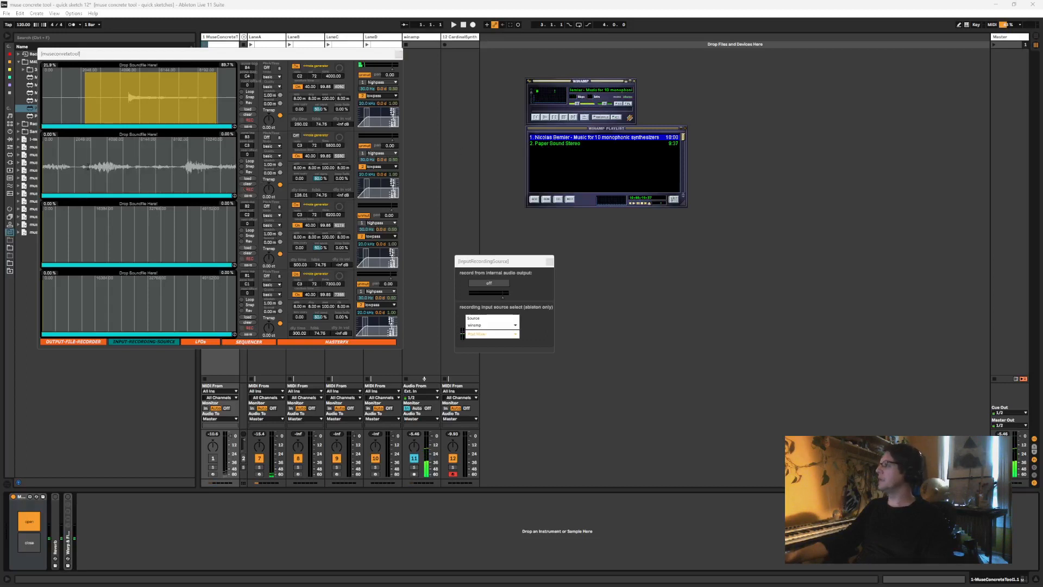
click(565, 117)
Turn the second lane's generator back on and set its note to C1
click(296, 135)
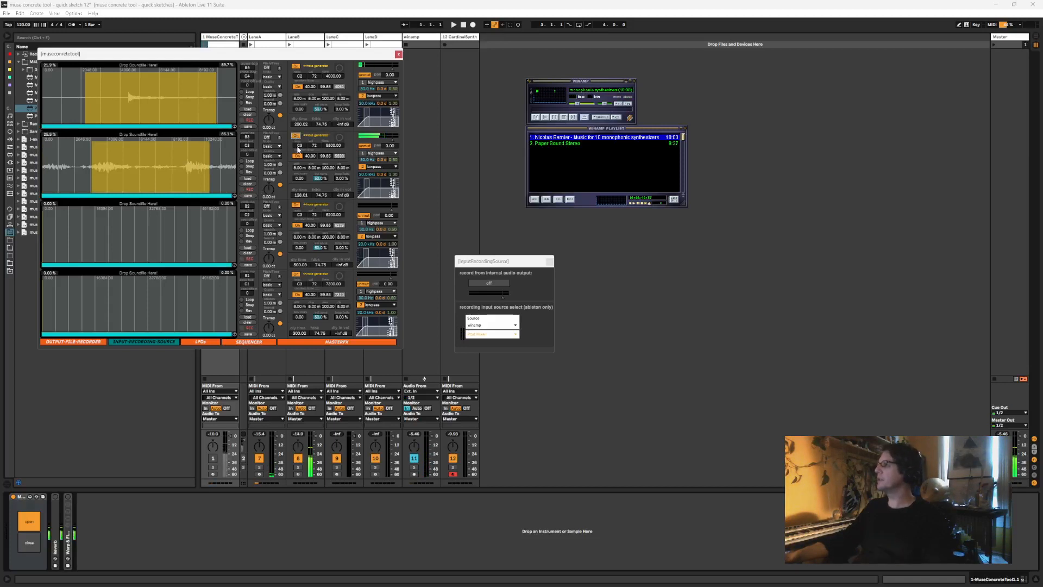
drag(298, 150, 297, 159)
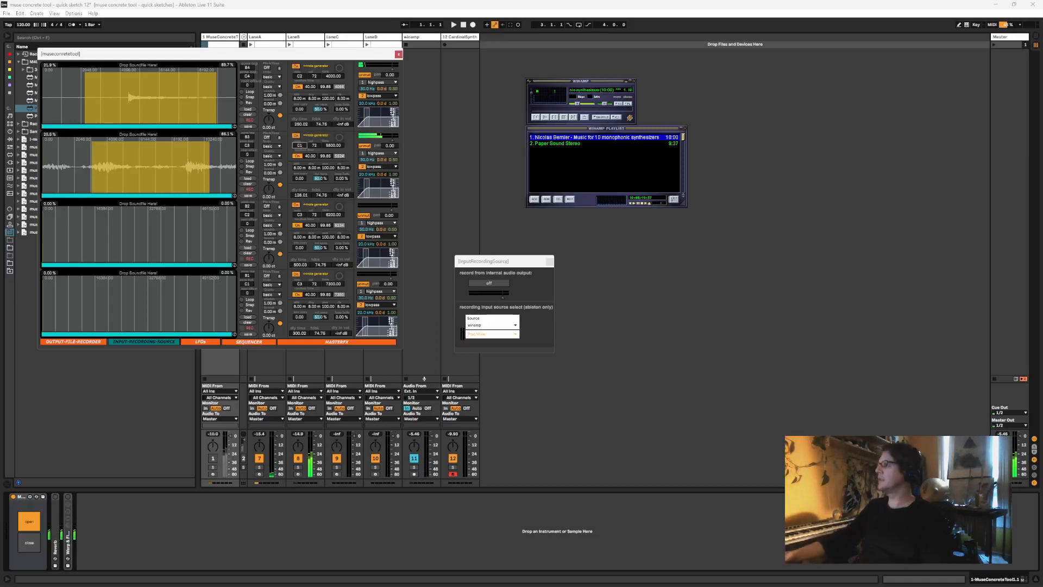
Narrow the second lane's waveform selection to about 32% to 36% and raise its release time to about 11.8 ms
click(91, 163)
drag(112, 163, 124, 162)
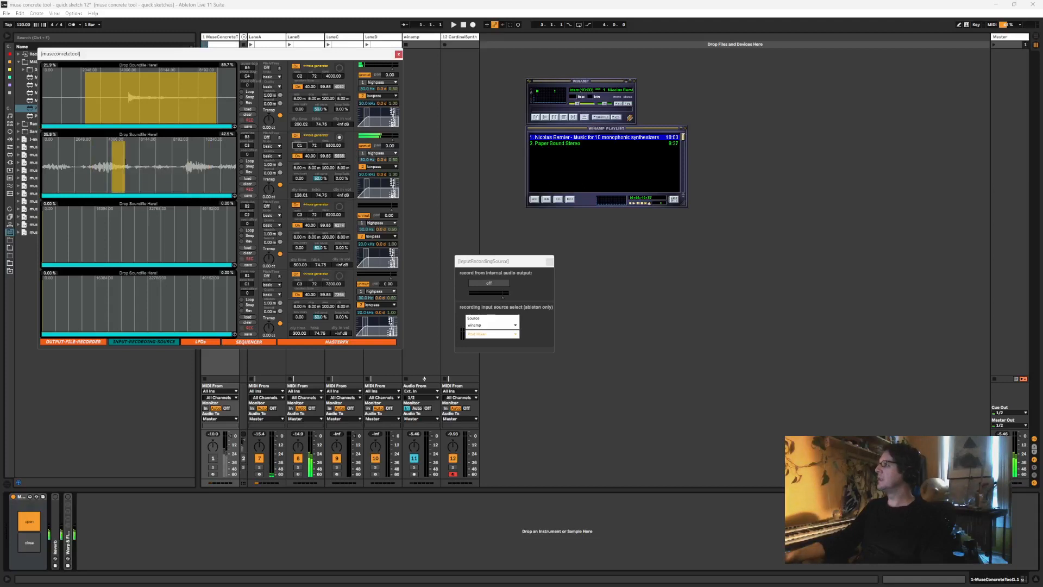
drag(343, 168, 343, 161)
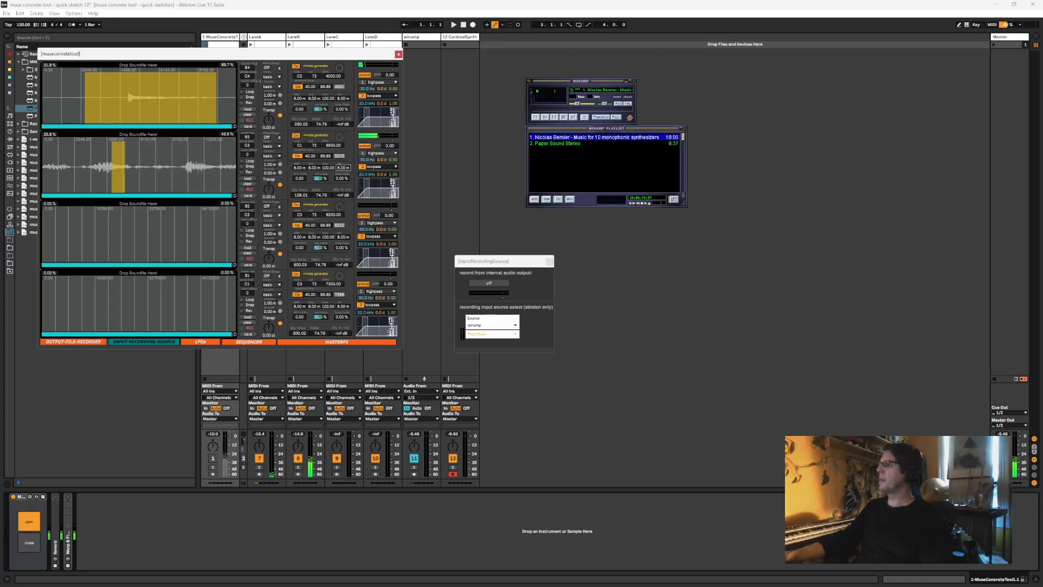
drag(104, 170, 112, 162)
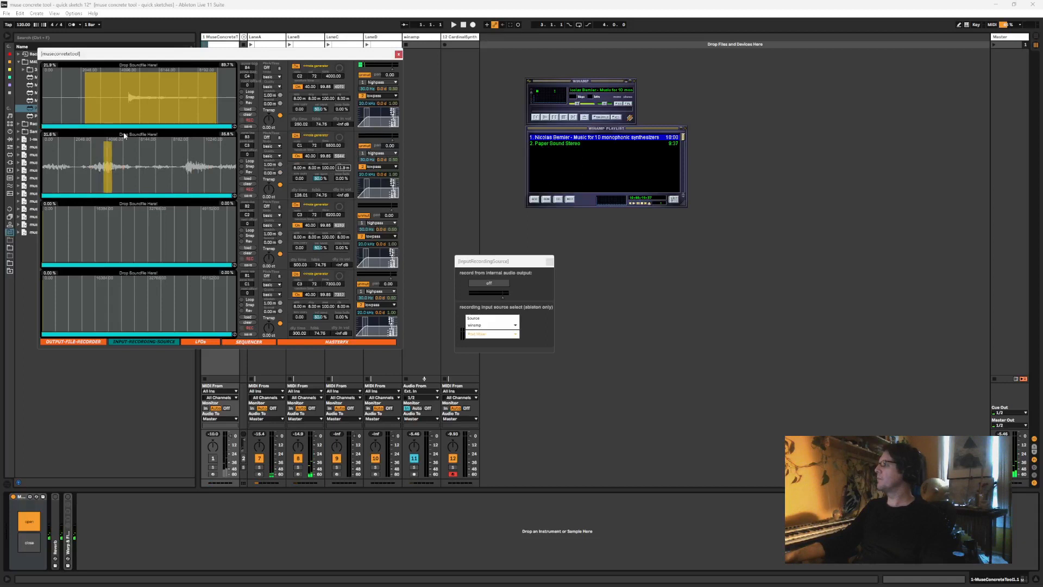
Narrow the first lane's waveform selection to about 44% to 73%, close the MuseConcreteTool window and launch LaneA's clip
drag(127, 94, 182, 93)
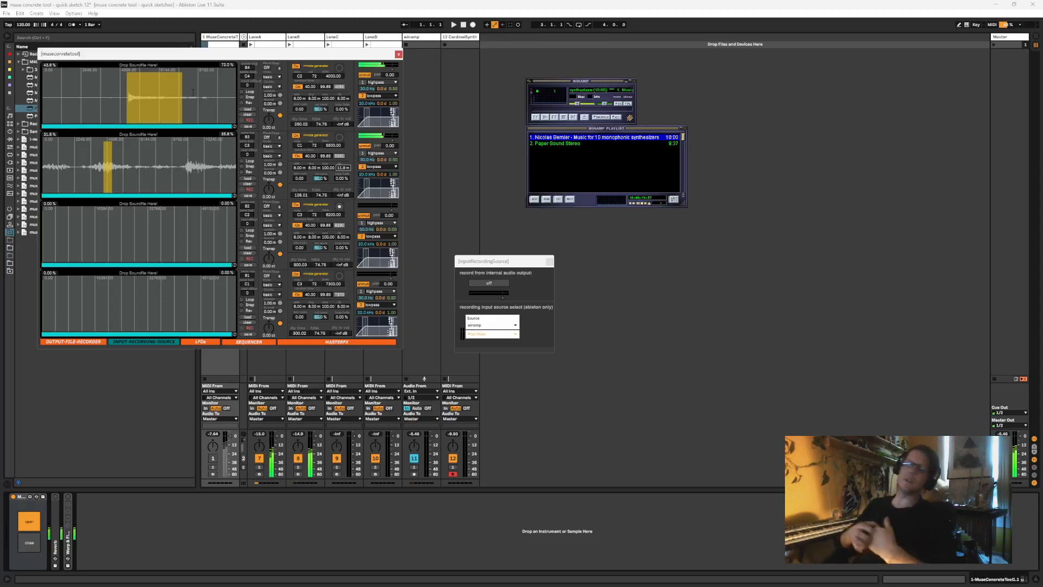
click(399, 53)
click(251, 46)
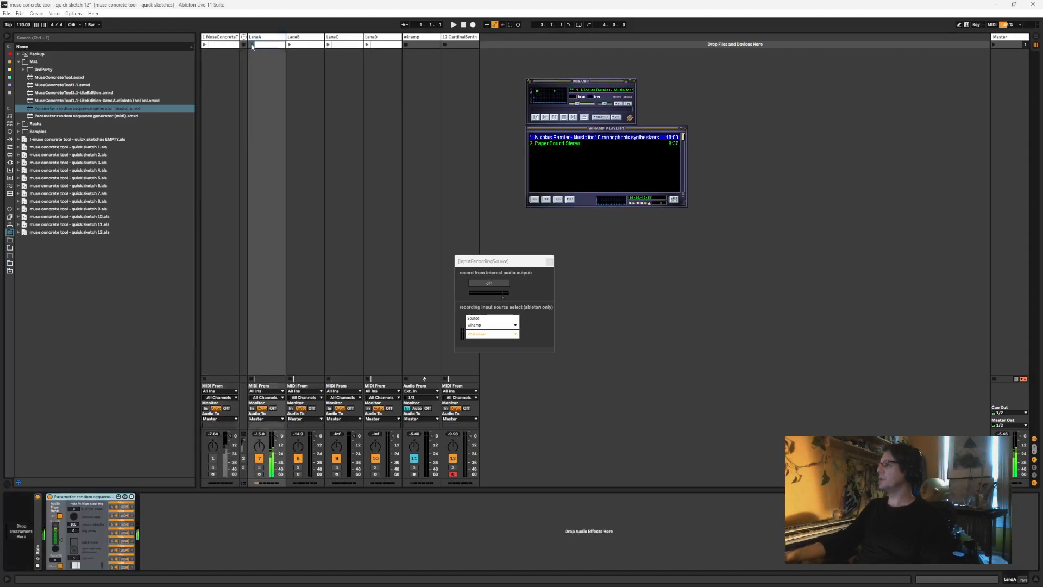
click(252, 45)
Find the !-GrainDelay.adg rack and add it to LaneA after the random sequence generator, hiding the browser when done
click(141, 524)
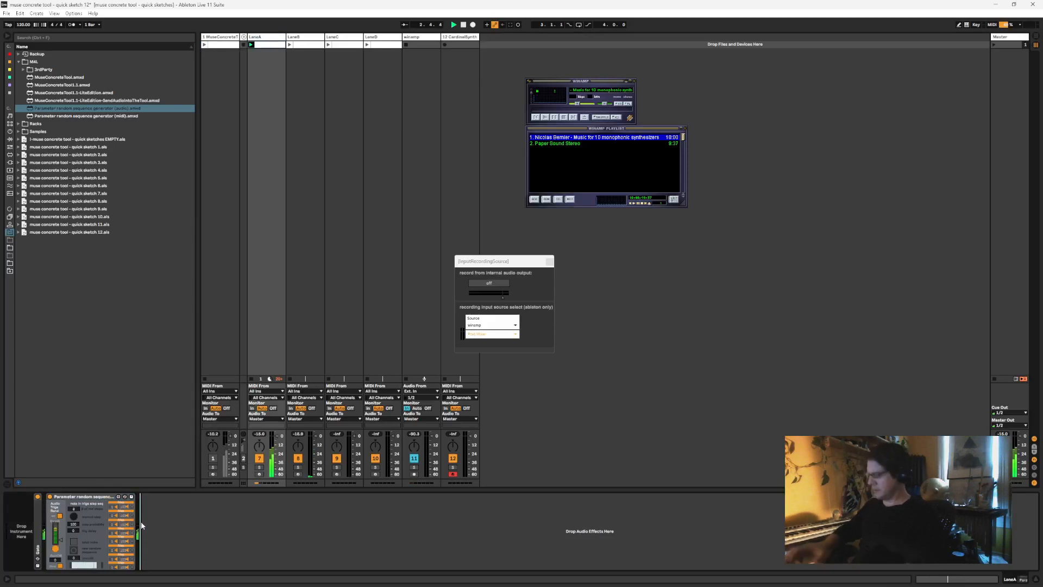
key(ctrl+f)
text(!-GrainDelay.adg)
key(Down)
key(Return)
key(Escape)
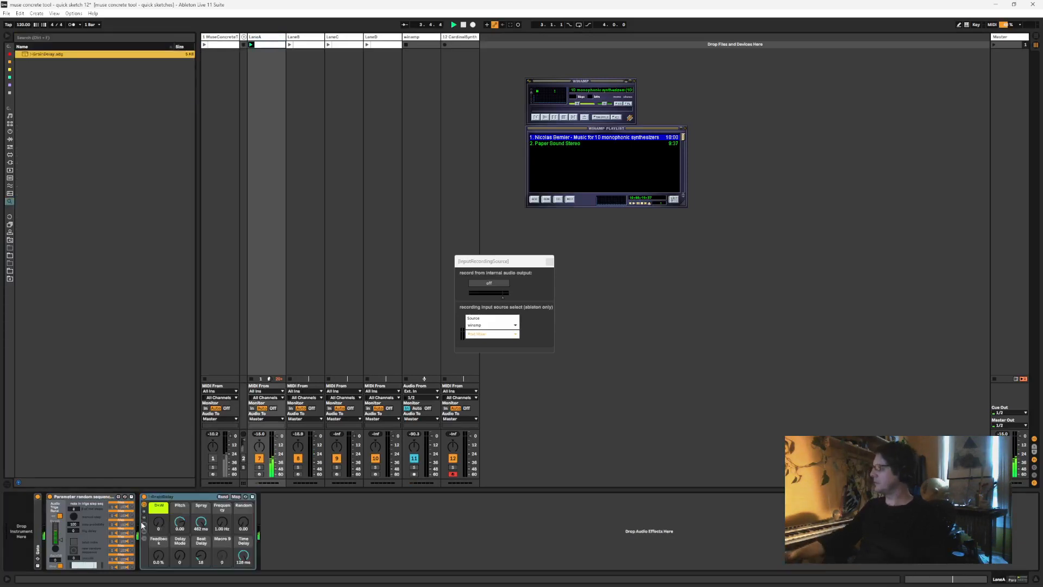
key(ctrl+alt+b)
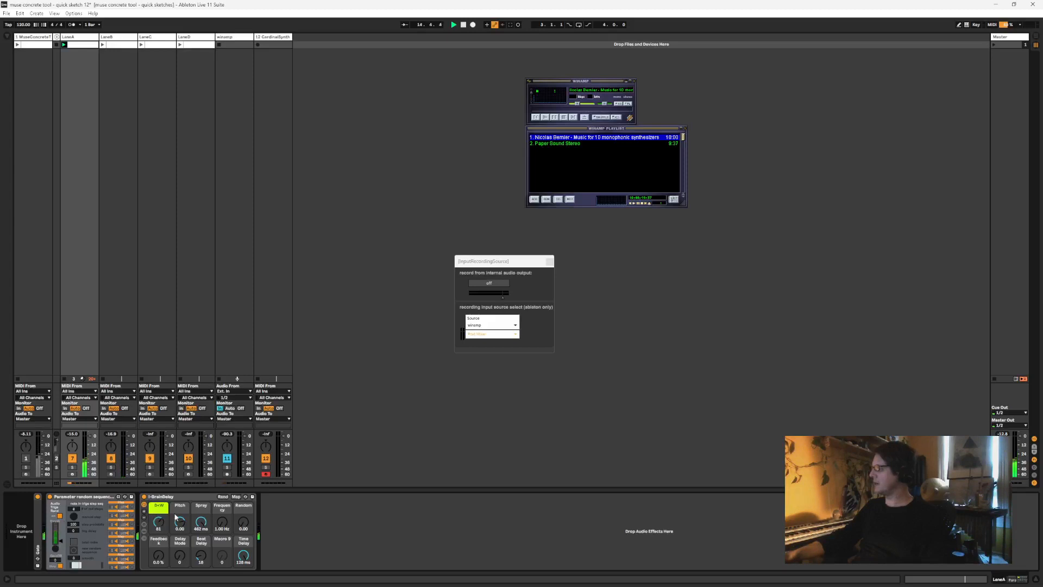
Map the random sequence generator's outputs to the GrainDelay rack's Pitch, Spray, Frequency, Random, Feedback and Time Delay macros
drag(181, 522, 182, 517)
click(122, 511)
click(198, 523)
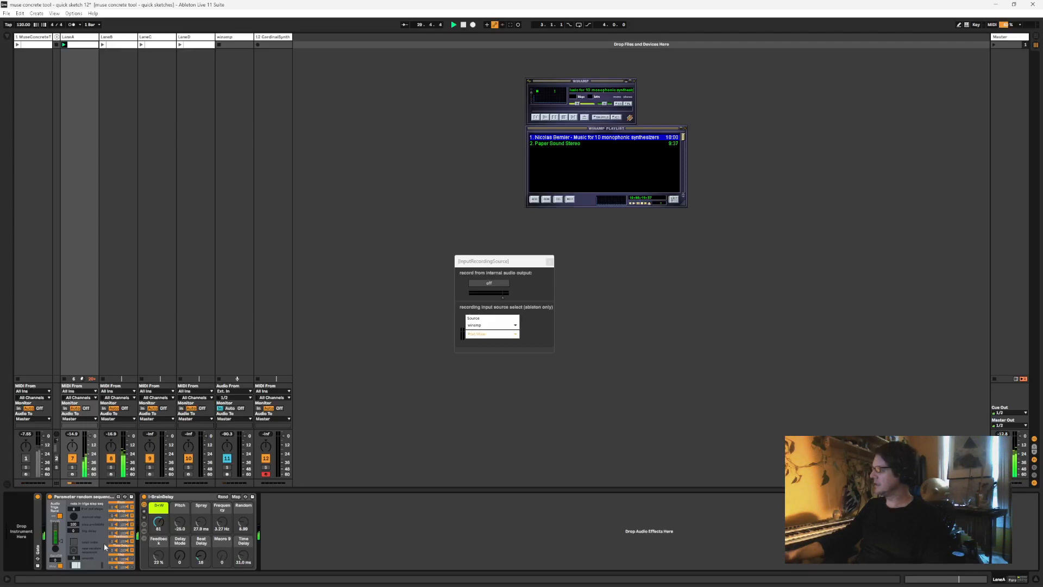
Raise the GrainDelay rack's D/W to 127 and increase the last numeric setting of the random sequence generator
click(166, 498)
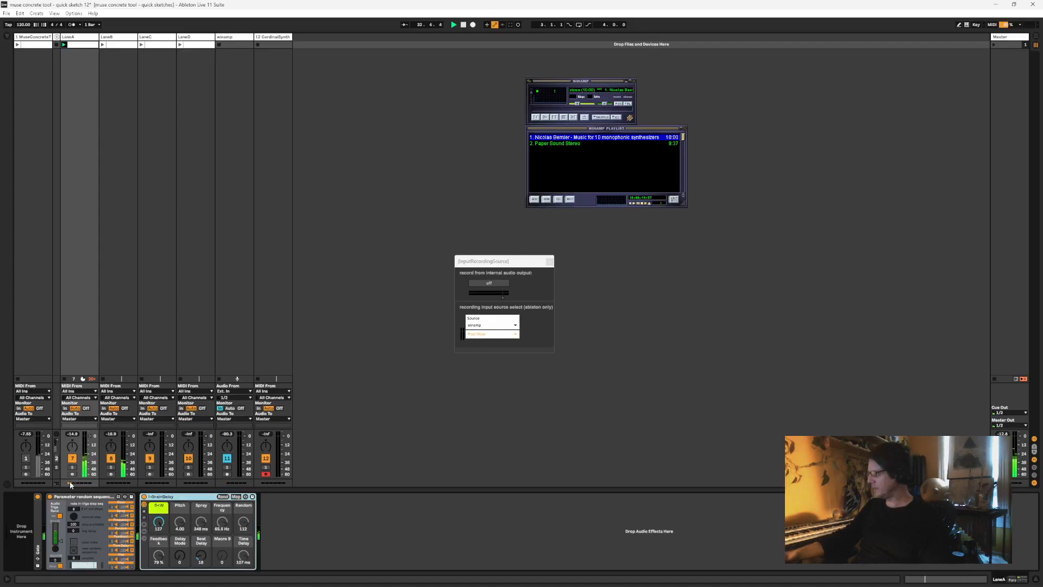
click(79, 524)
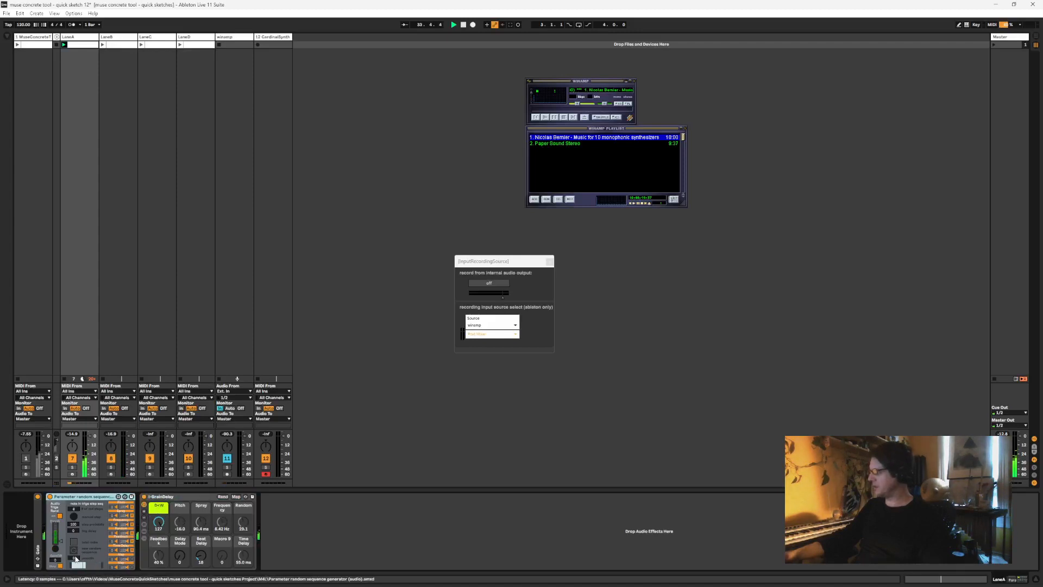
drag(75, 558, 75, 538)
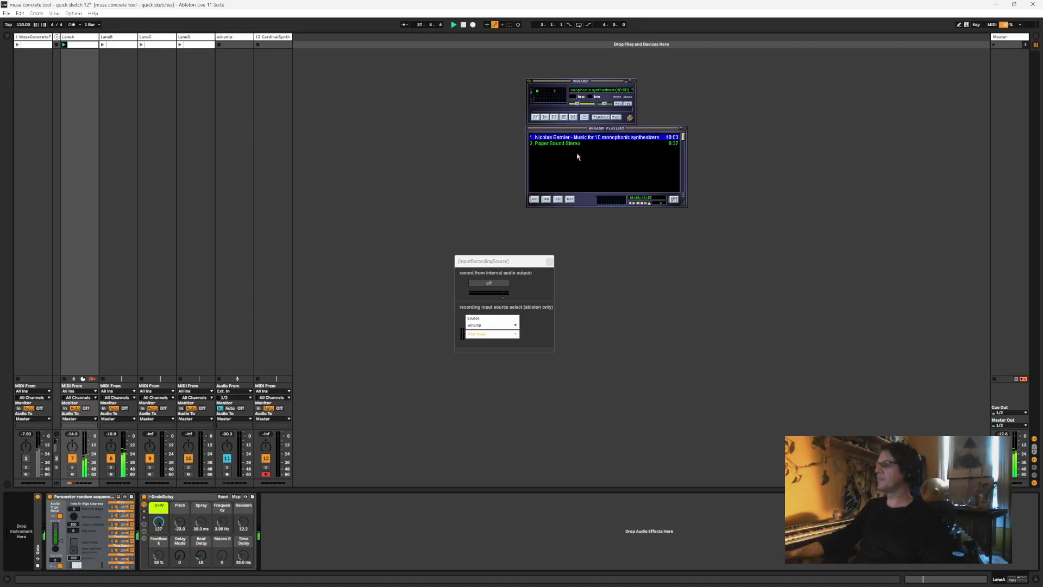
Switch to Winamp, play the Paper Sound Stereo track and raise the playback volume to about 60%
click(556, 144)
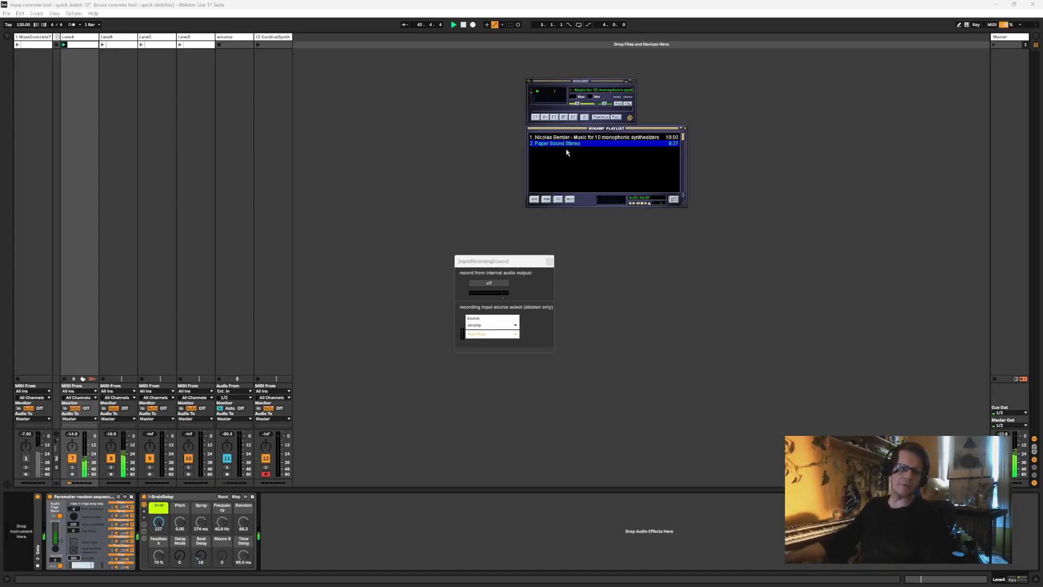
double_click(555, 144)
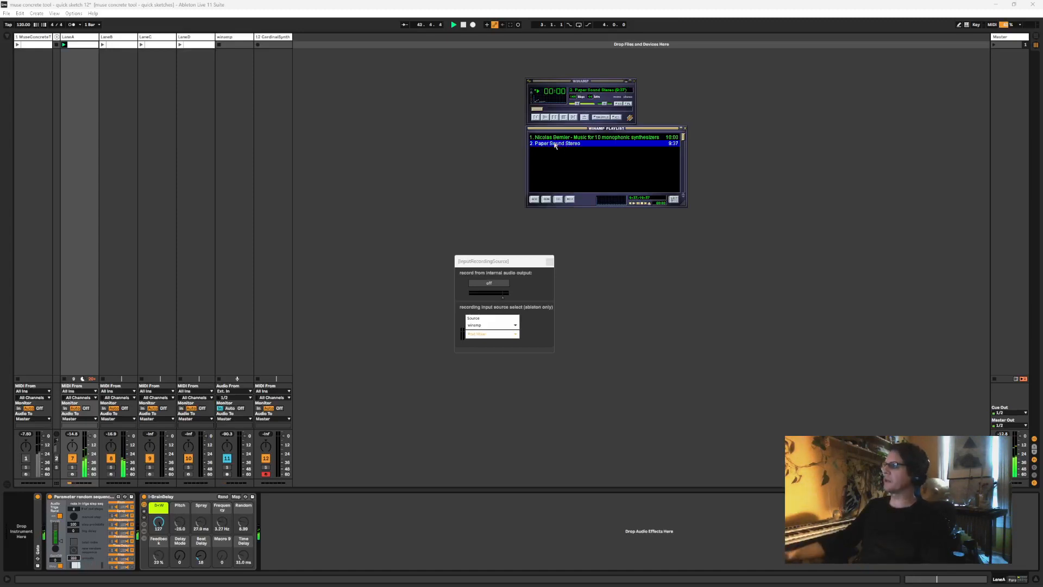
click(578, 104)
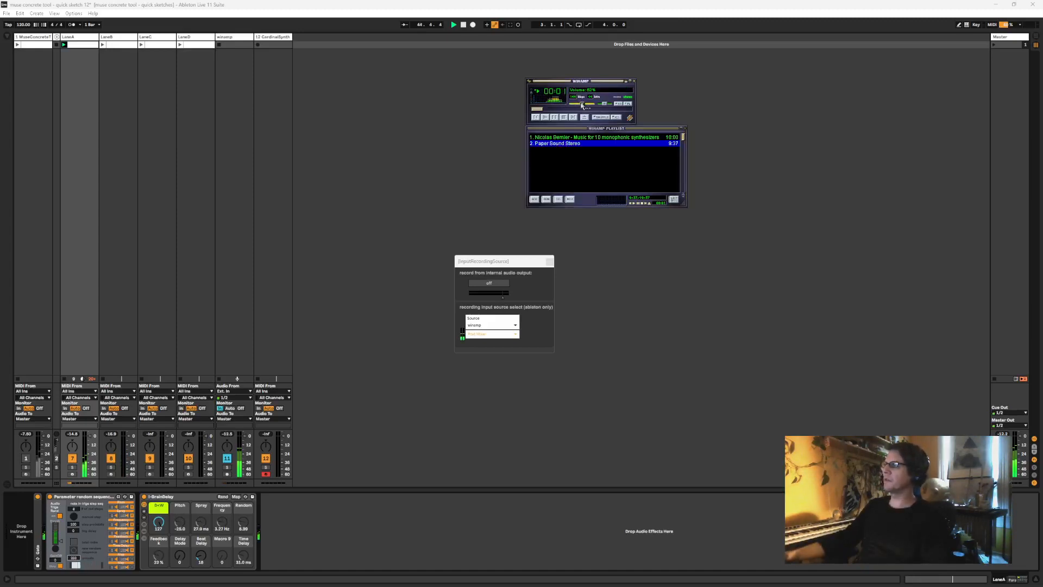
Reopen the MuseConcreteTool window from its track and turn off the third lane's generator
click(32, 37)
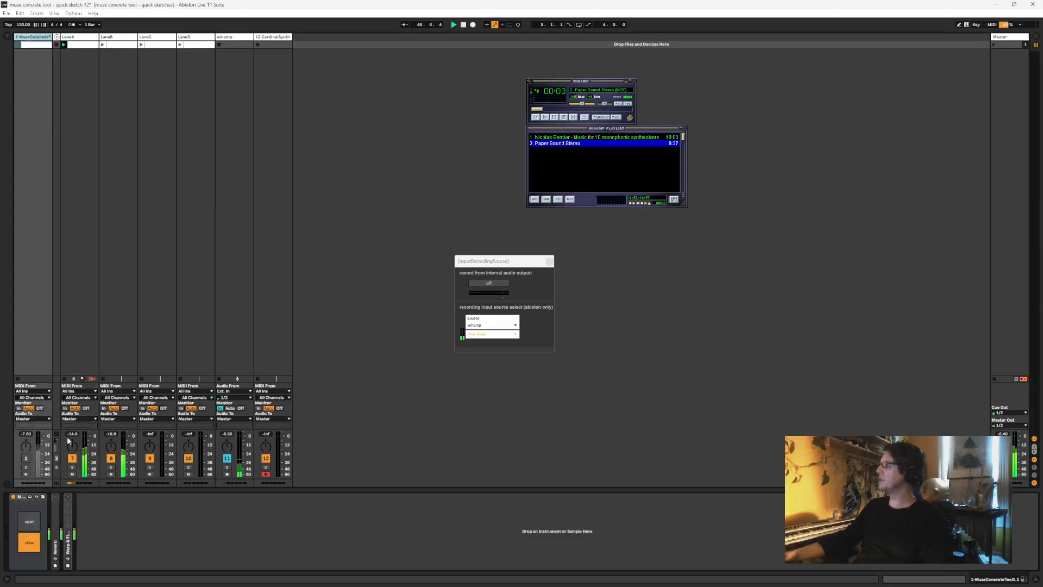
click(33, 522)
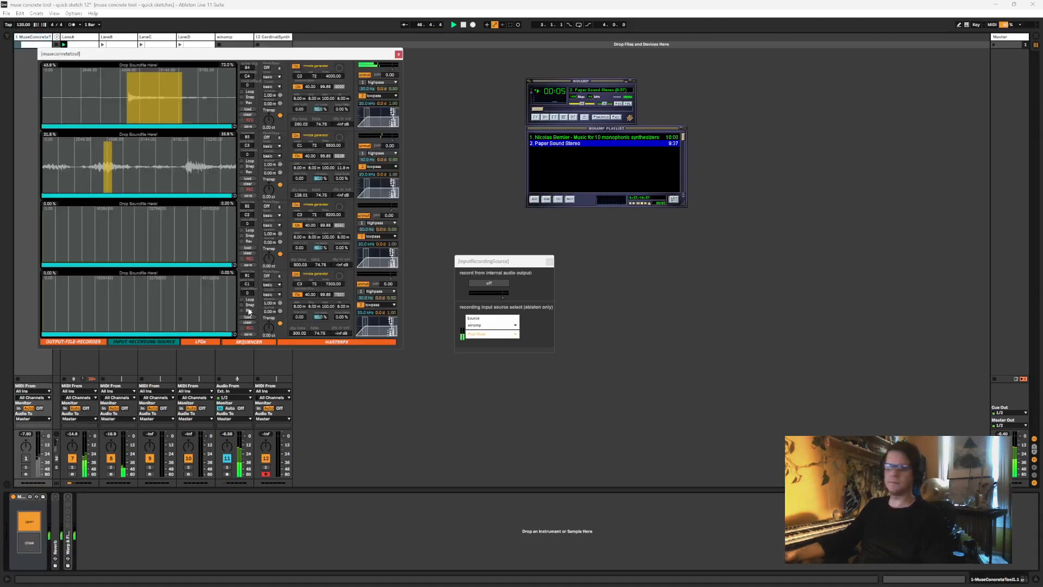
click(294, 206)
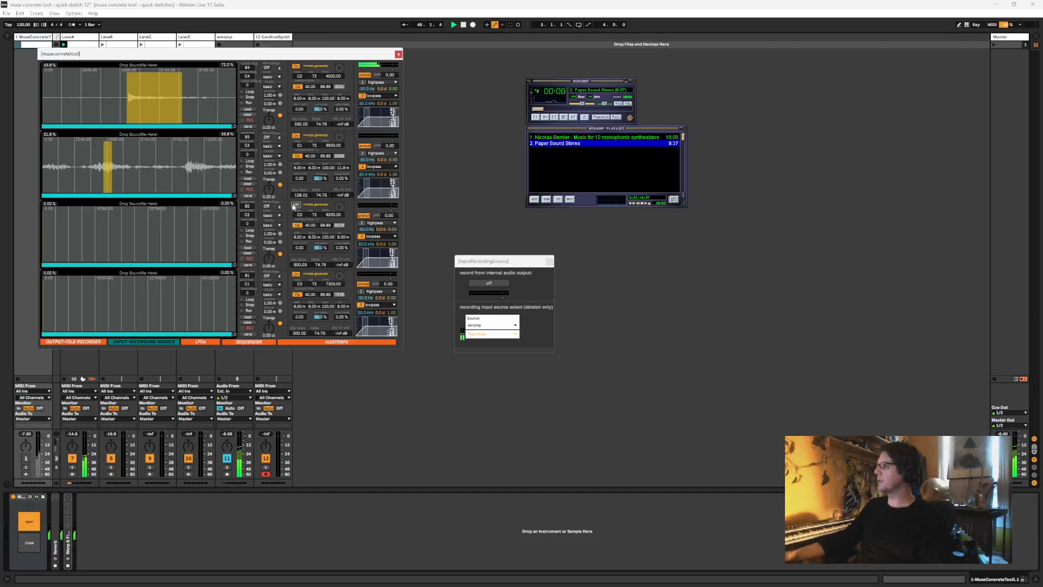
Record passages near 2:55 and 5:54 of Paper Sound Stereo into the third lane, select about 27% to 86%, and stop Winamp
click(243, 259)
mouse_move(566, 112)
mouse_down()
mouse_move(603, 112)
mouse_move(565, 112)
mouse_up()
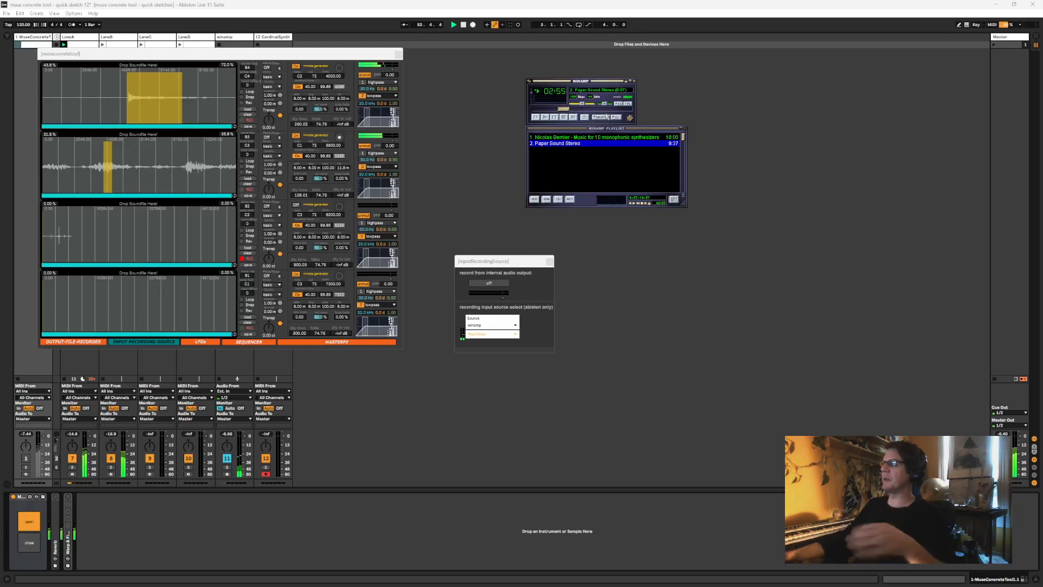
click(591, 112)
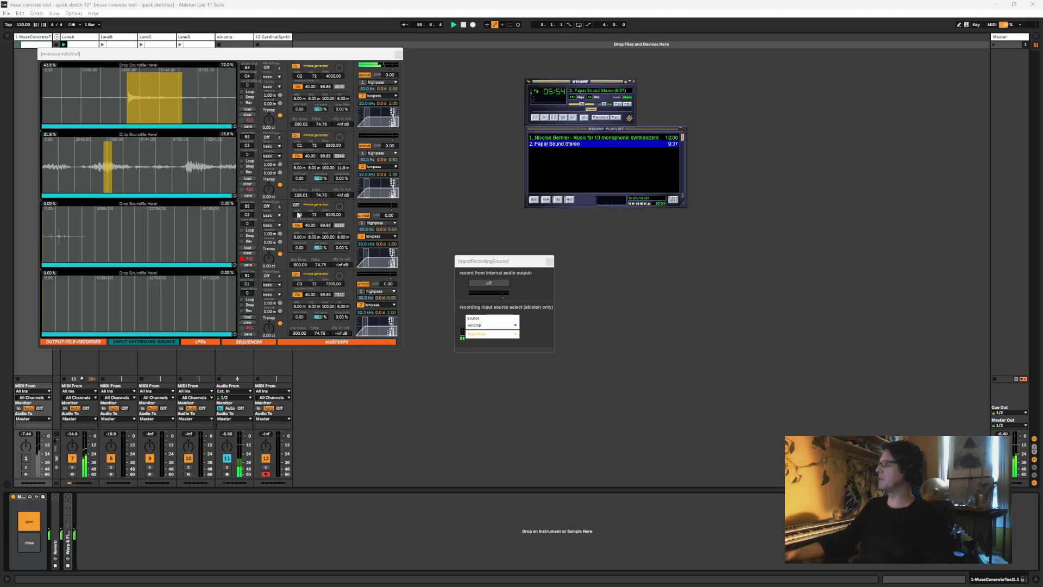
click(242, 259)
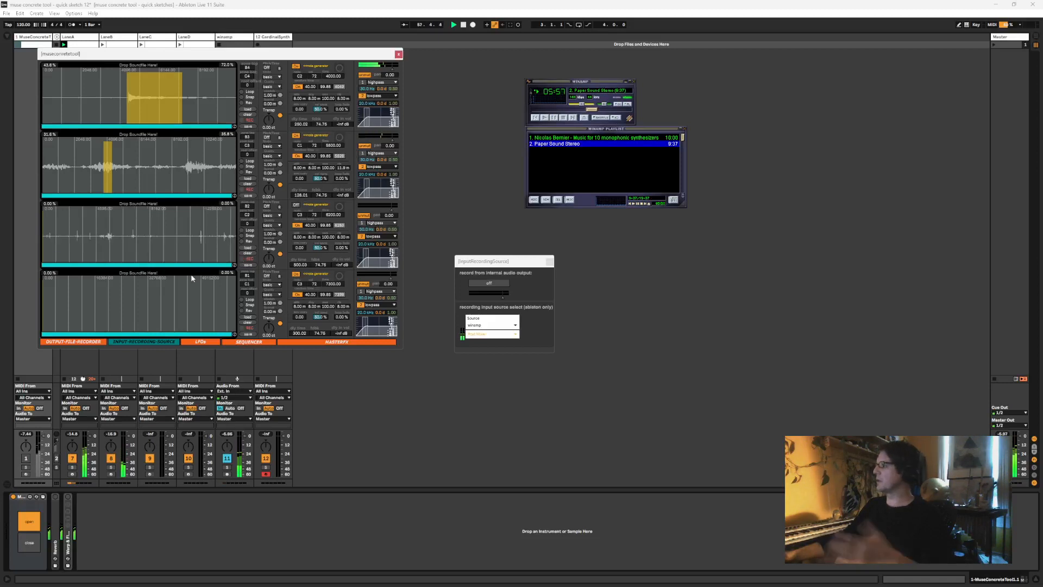
drag(95, 245, 210, 241)
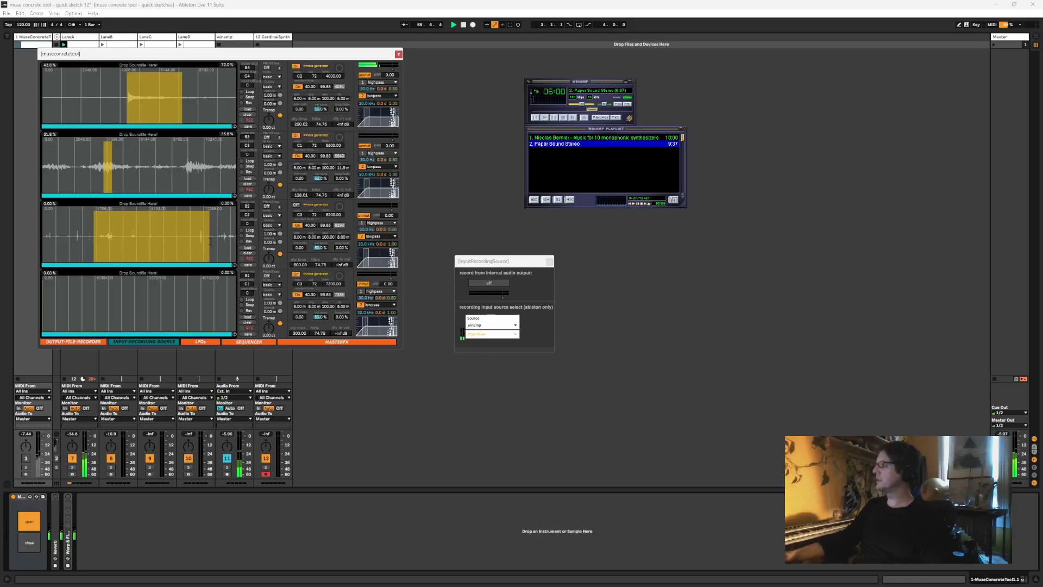
click(564, 117)
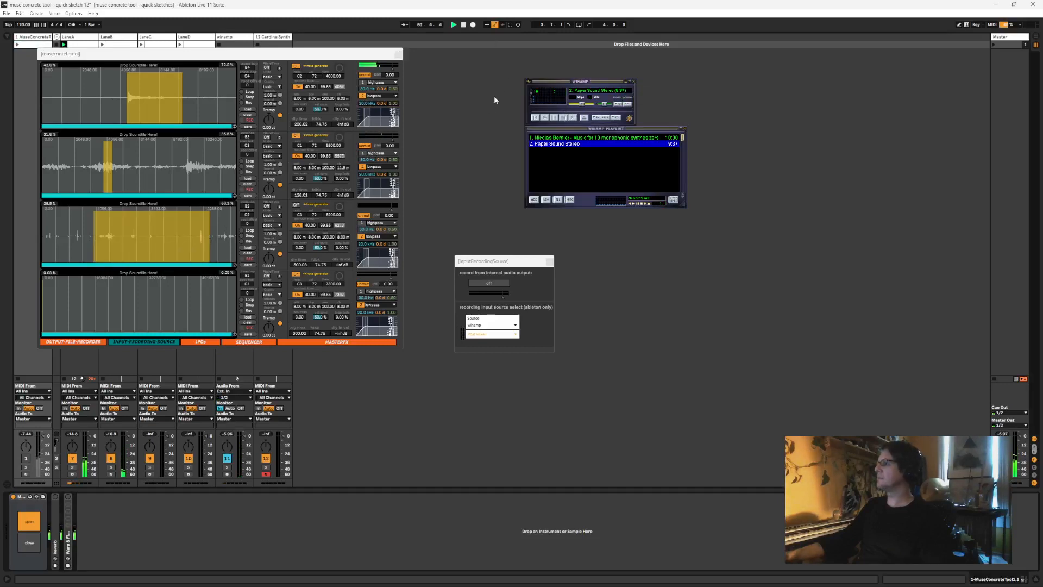
Set the third lane's note to C4 and turn its generator back on
click(297, 214)
text(C4)
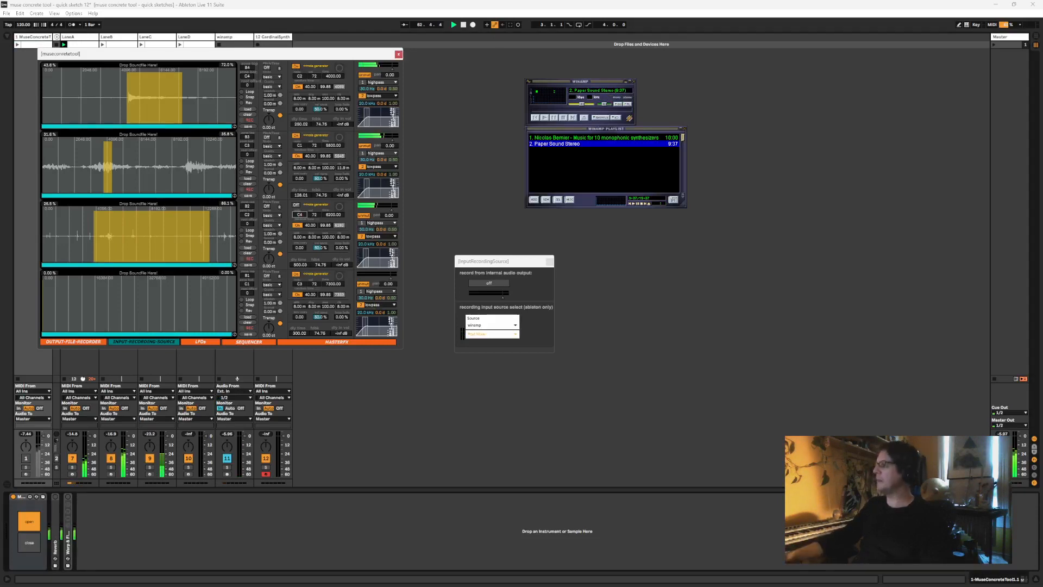
click(296, 205)
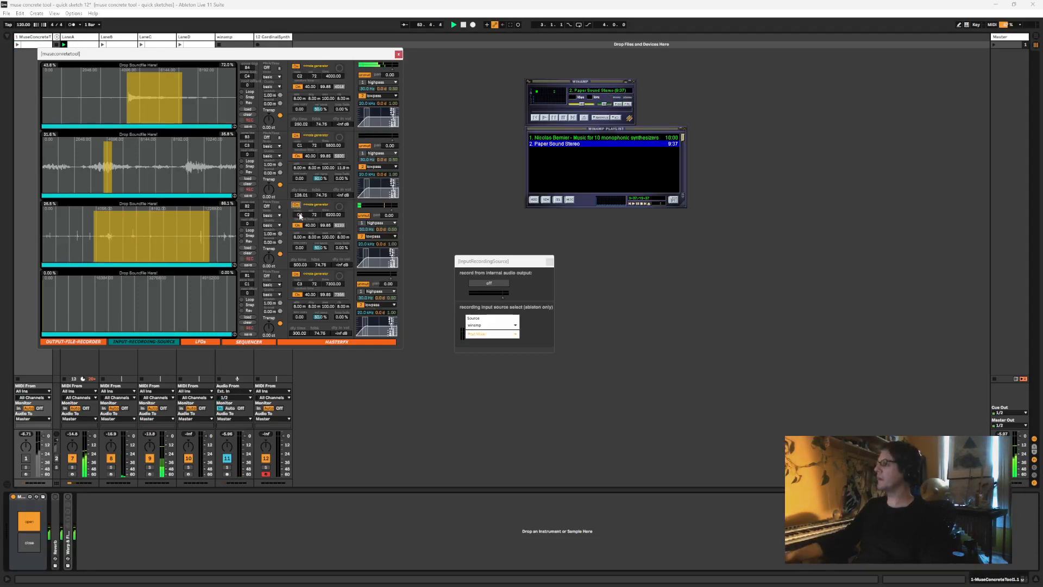
Move the third lane's waveform selection to about 16% to 49% and set its note to B4
drag(72, 228, 138, 229)
text(84)
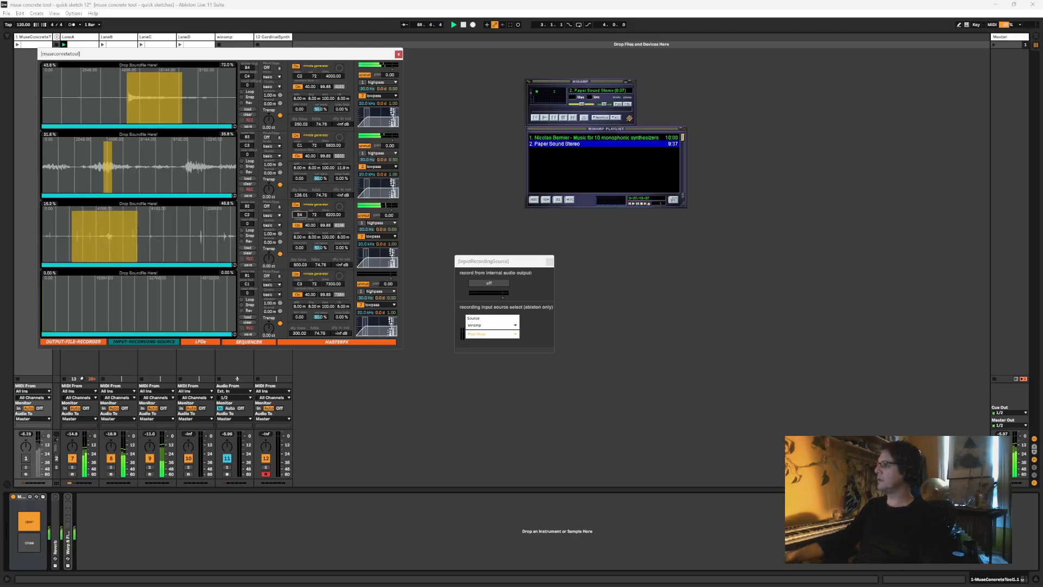
Launch the MuseConcreteTool track's clip and show the clip envelope for the third lane's note
right_click(298, 216)
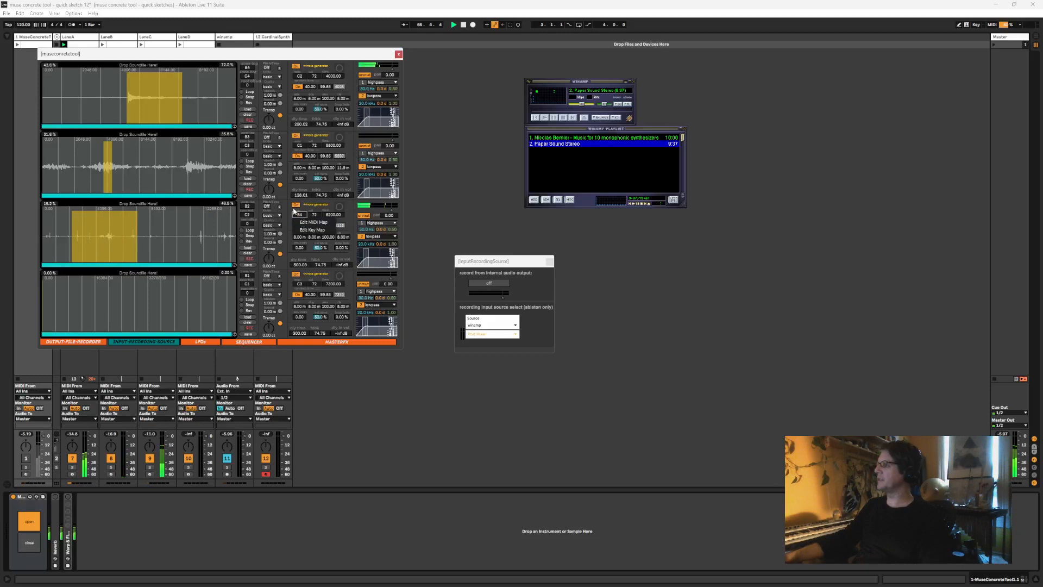
click(19, 45)
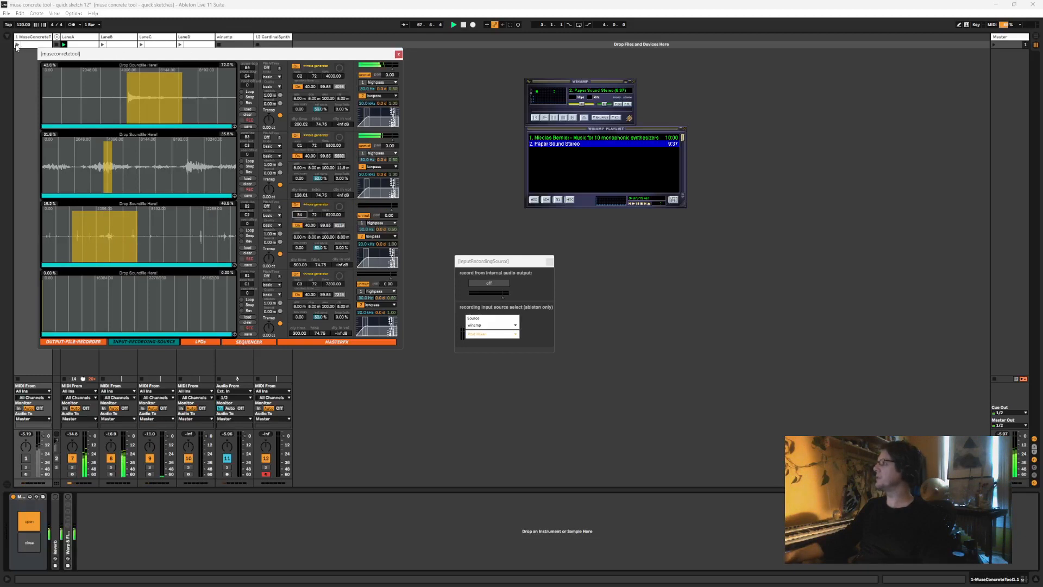
click(16, 45)
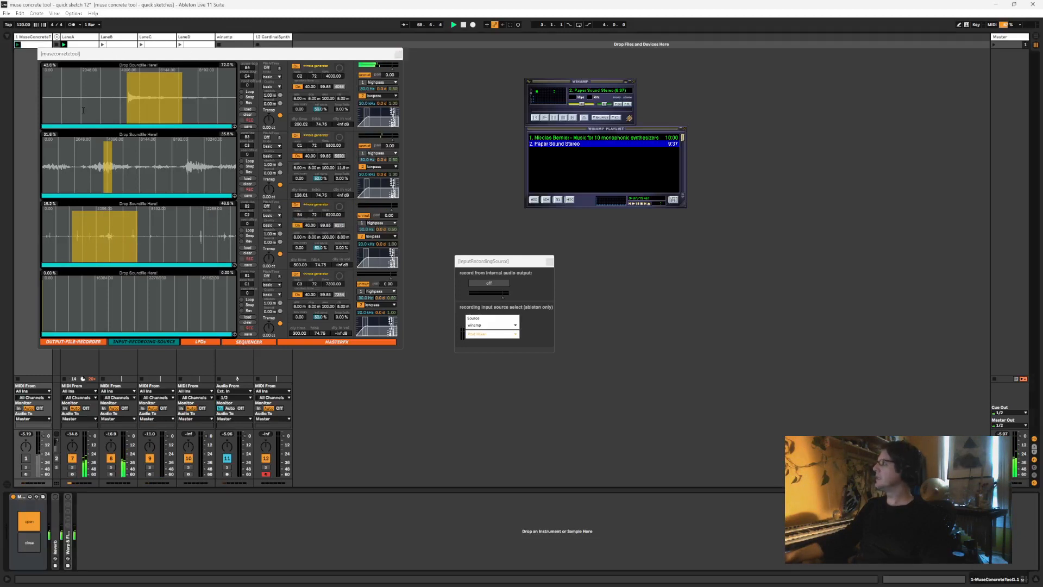
click(302, 214)
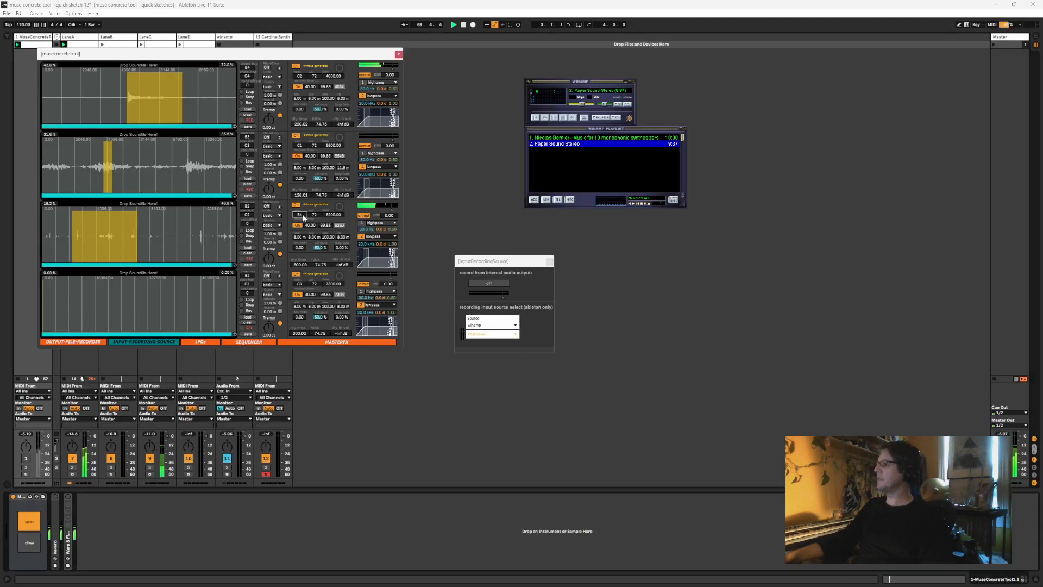
right_click(300, 215)
click(310, 222)
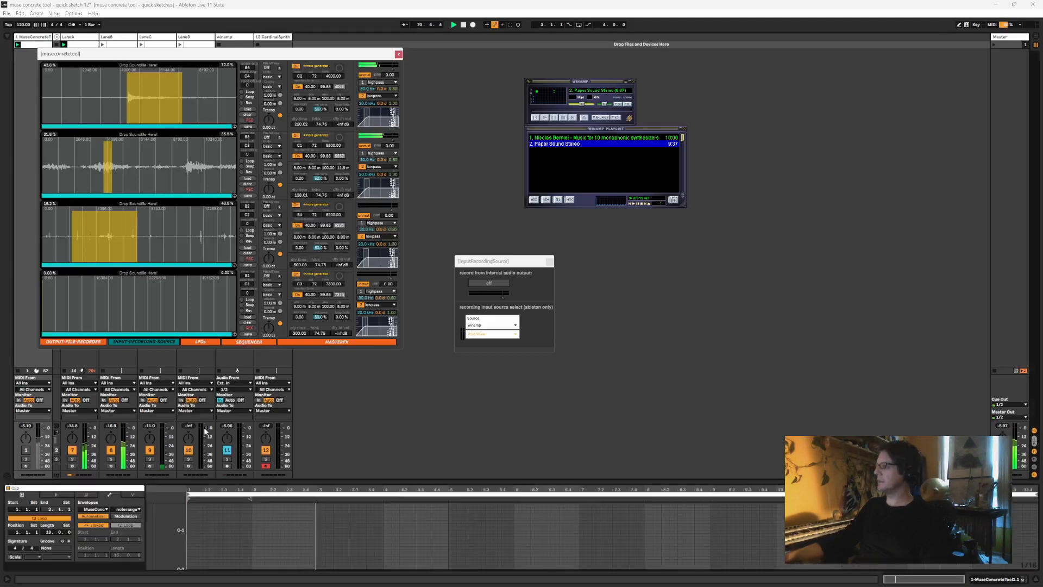
Lower the second lane's lowpass filter cutoff to below 200 Hz
click(368, 174)
drag(368, 174, 367, 228)
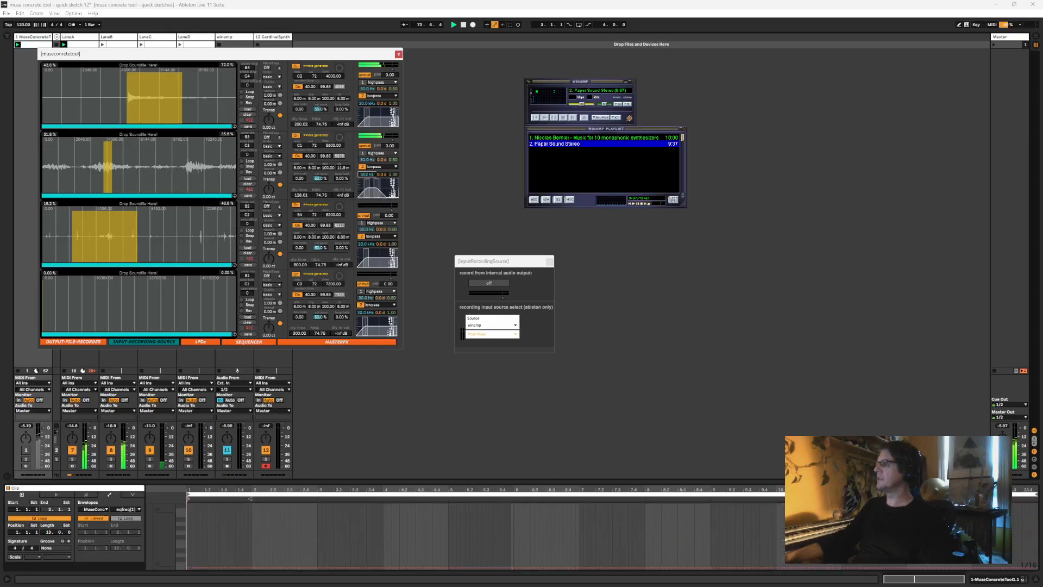
mouse_move(368, 175)
mouse_down()
mouse_move(368, 187)
mouse_move(392, 168)
mouse_move(367, 181)
mouse_up()
click(368, 175)
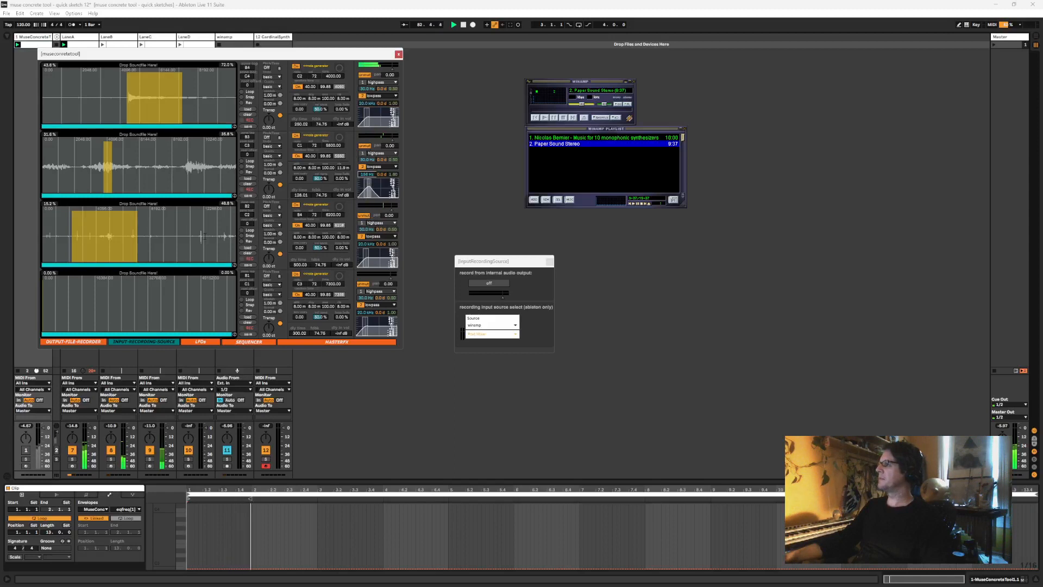
Change the third lane's waveform selection to about 28% to 84% and close the input recording source window
drag(204, 236, 96, 237)
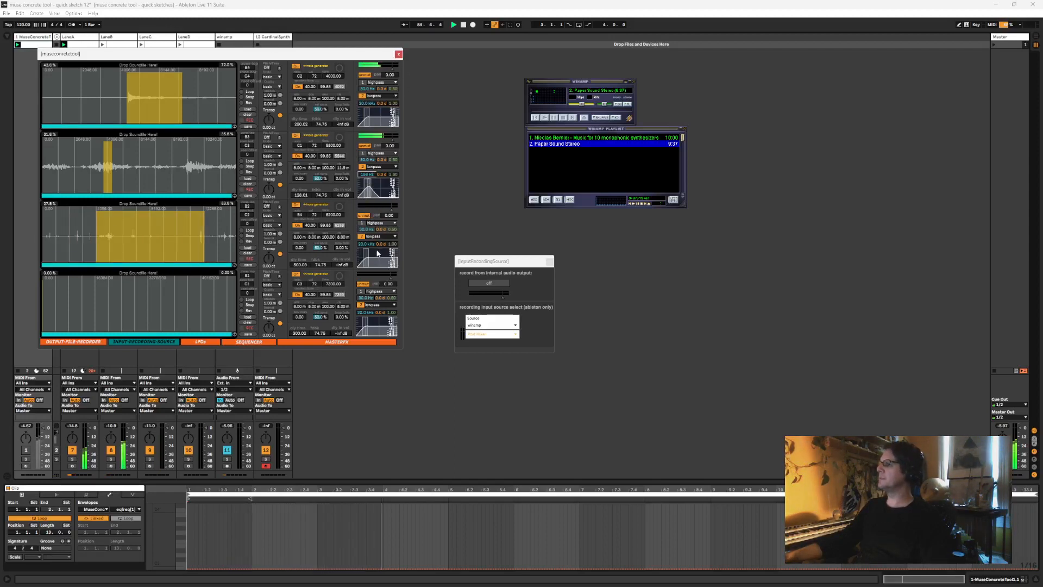
click(549, 261)
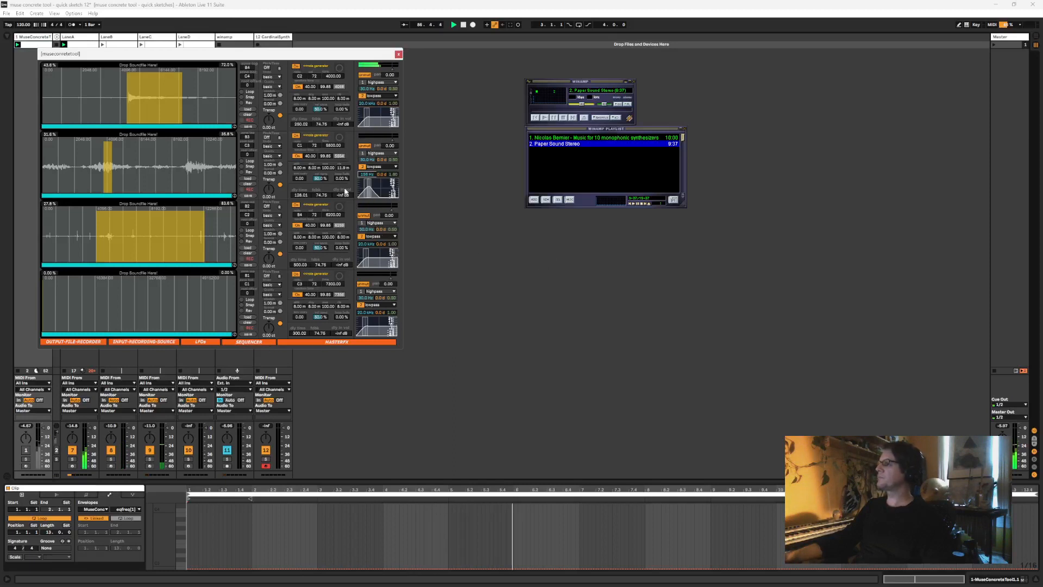
Show the third lane's note envelope in the clip view and bring its current note range into display
right_click(297, 215)
click(312, 221)
scroll(396, 541, down, 3)
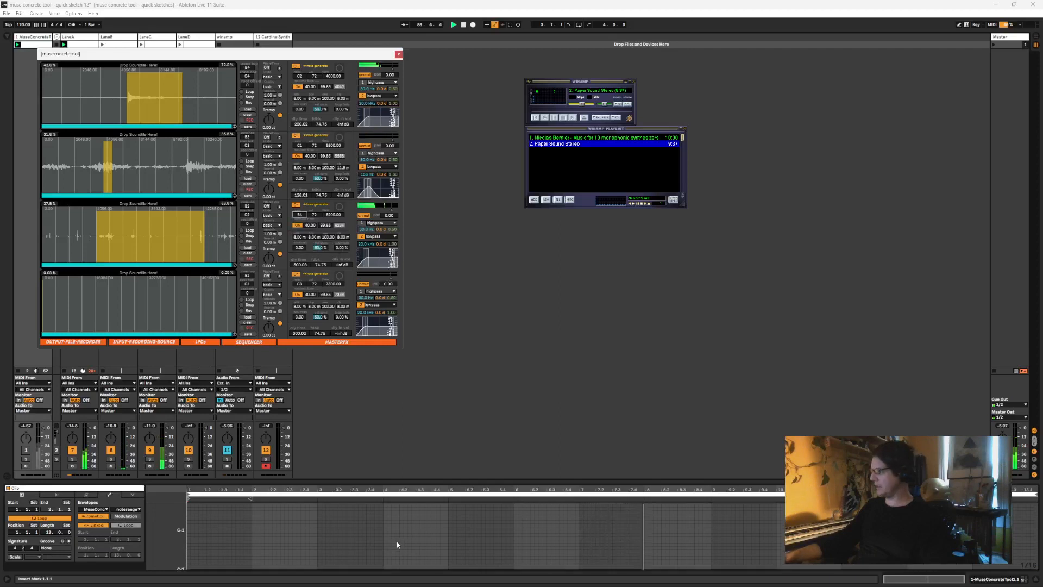
scroll(396, 541, up, 4)
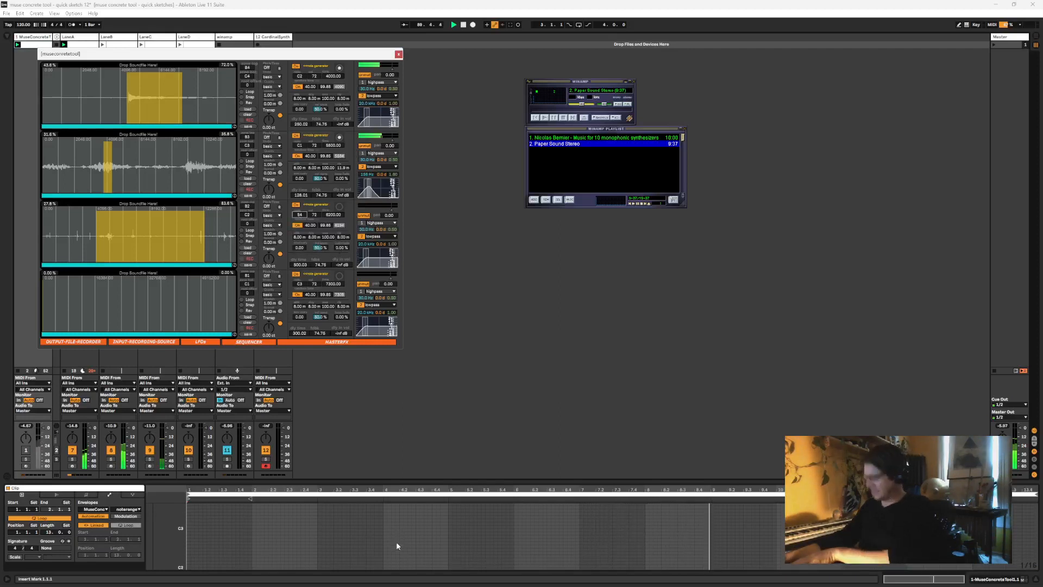
scroll(396, 541, up, 3)
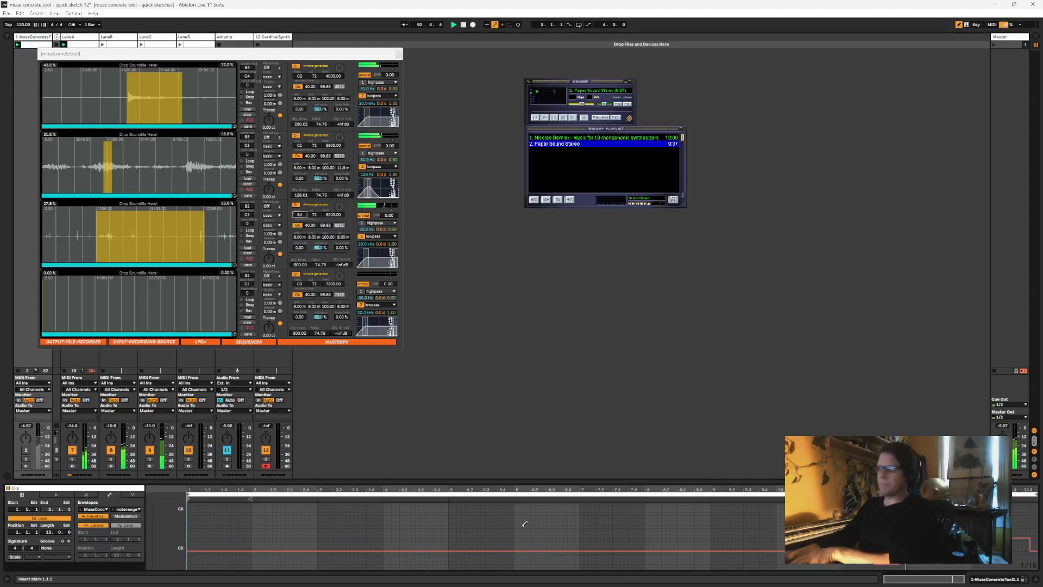
Draw short stepped note jumps above and below the base note across roughly the first two bars of the envelope
drag(211, 519, 196, 517)
scroll(226, 551, down, 3)
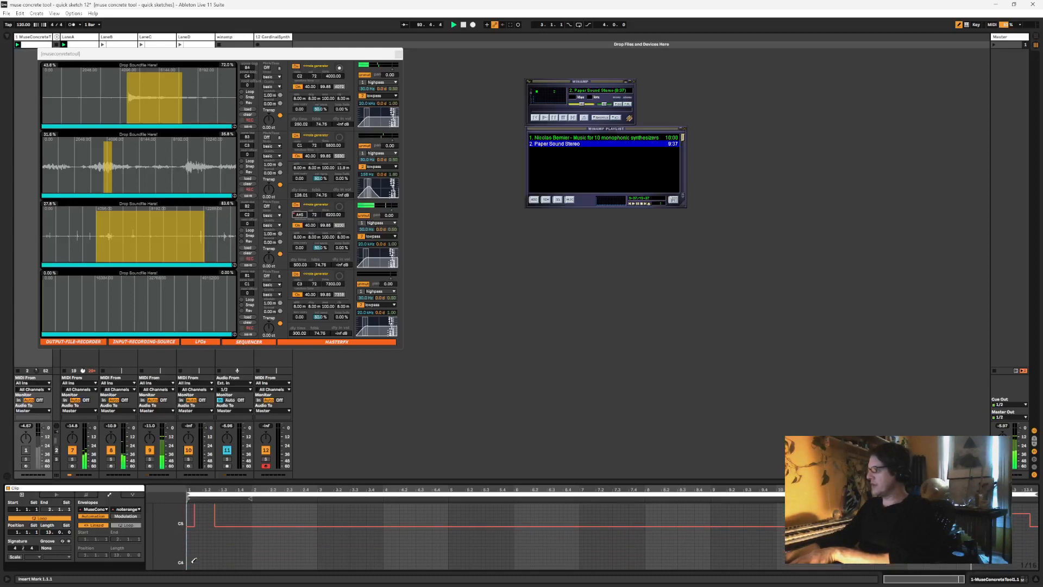
drag(217, 562, 238, 562)
drag(241, 514, 247, 513)
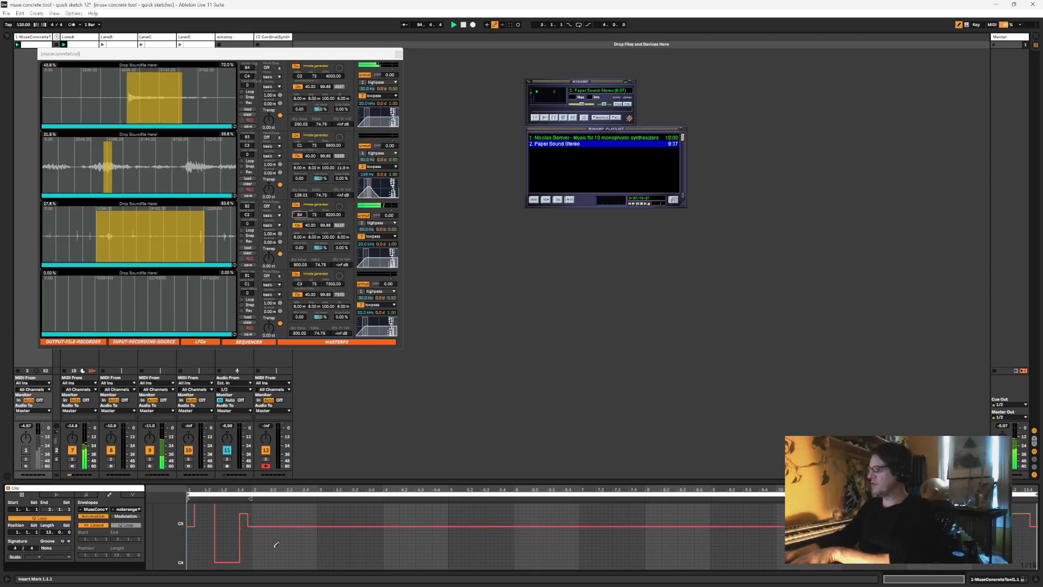
drag(274, 549, 292, 553)
scroll(478, 509, up, 1)
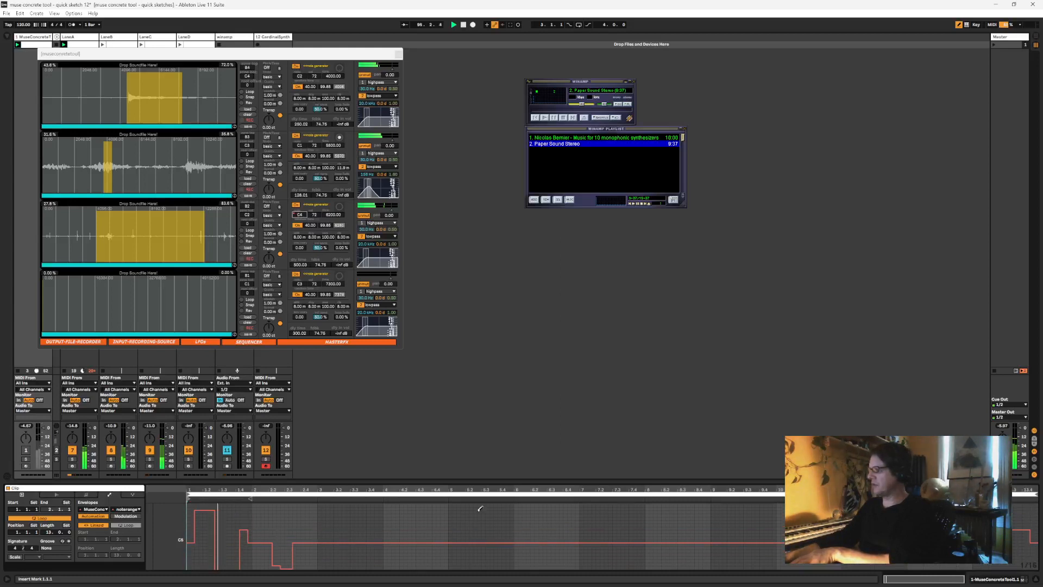
Unlink the note envelope from the clip and shorten the envelope's loop to about 12.3.3
click(93, 524)
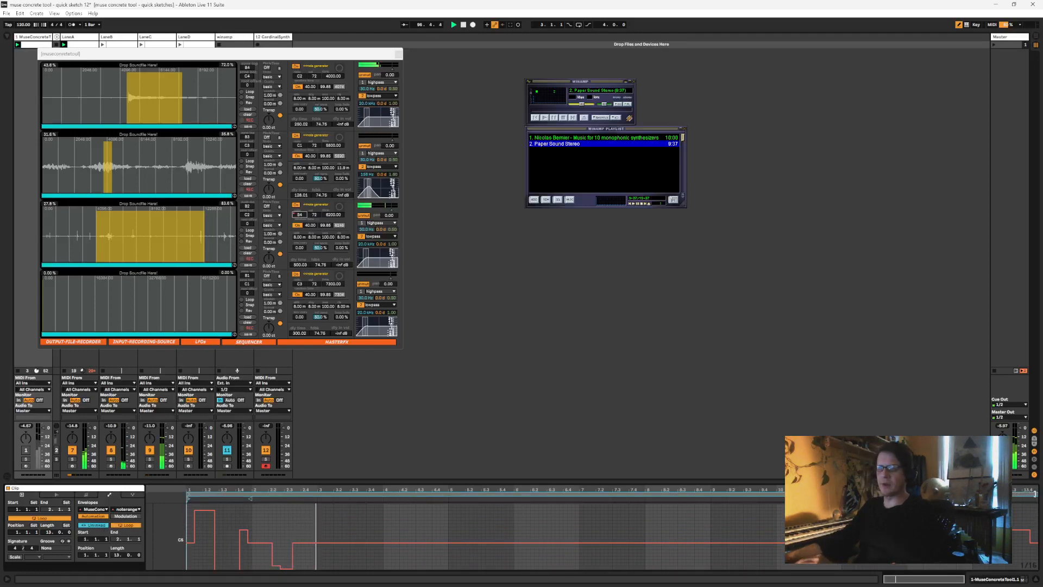
drag(1026, 492, 1023, 491)
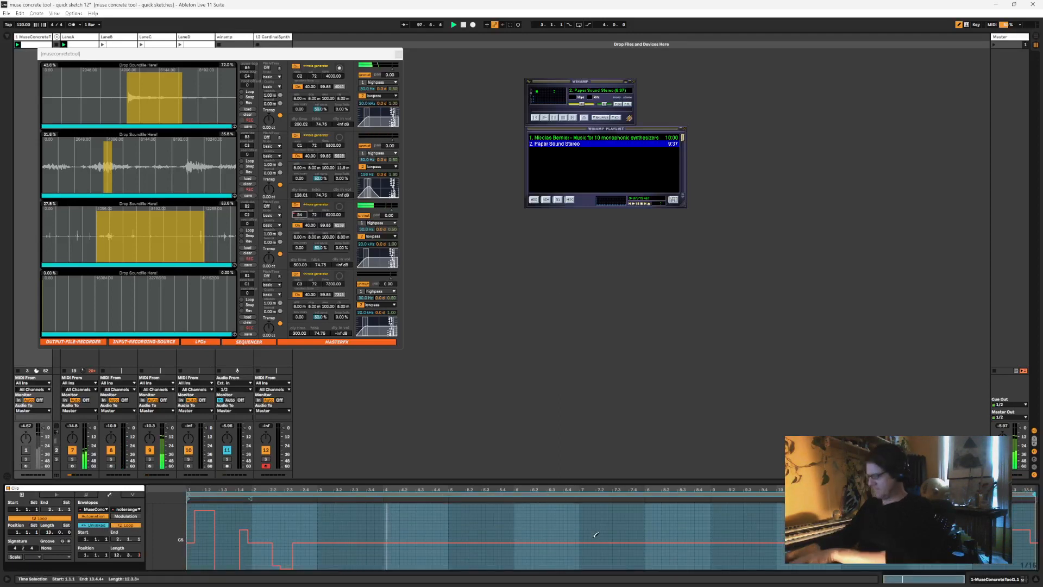
Draw irregular high and low note steps across the remaining bars of the third lane's note envelope
drag(446, 510, 463, 514)
scroll(462, 528, down, 1)
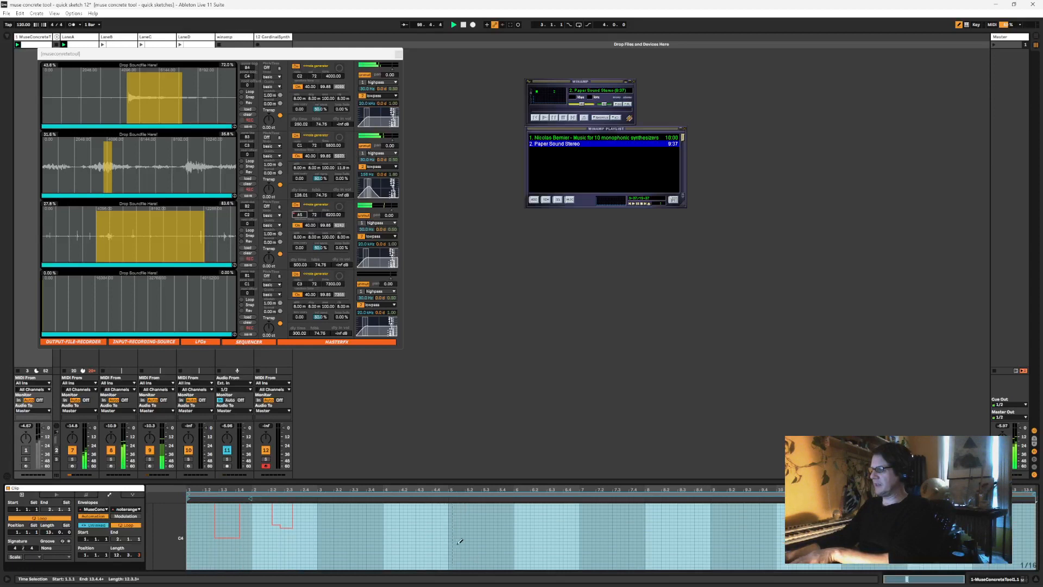
scroll(564, 527, up, 1)
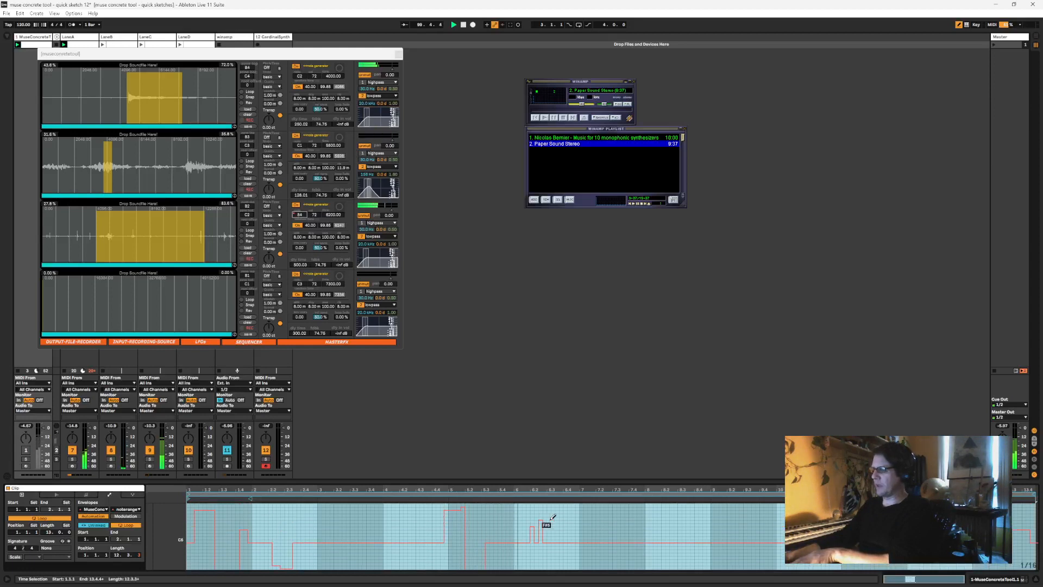
scroll(633, 524, down, 1)
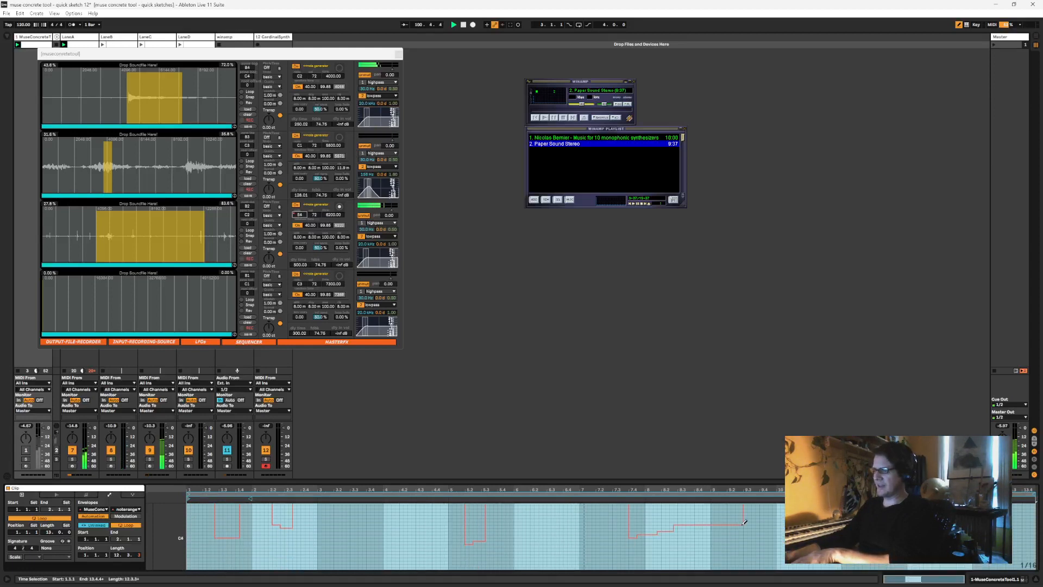
scroll(679, 520, up, 1)
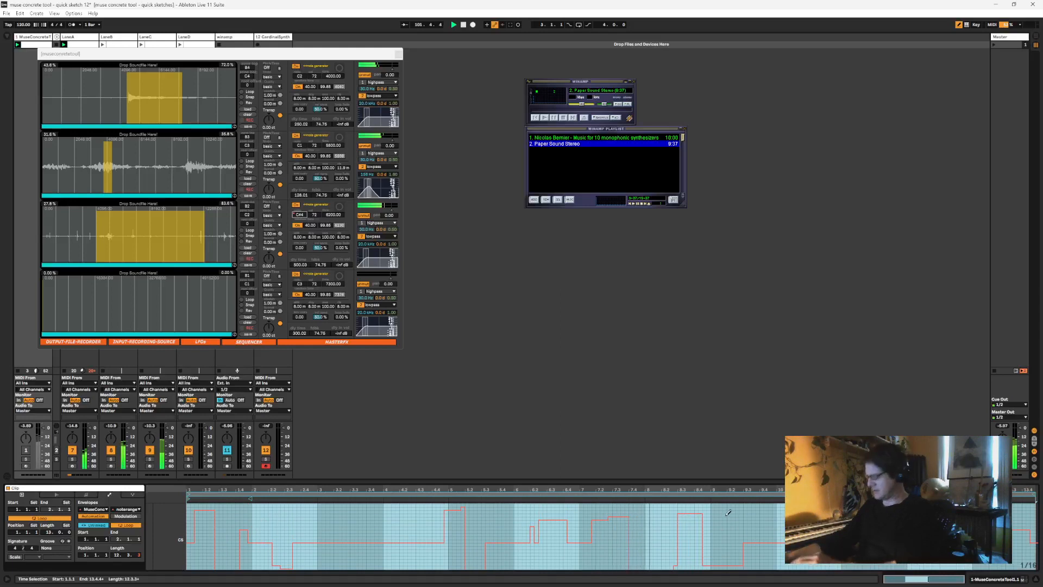
scroll(763, 549, down, 1)
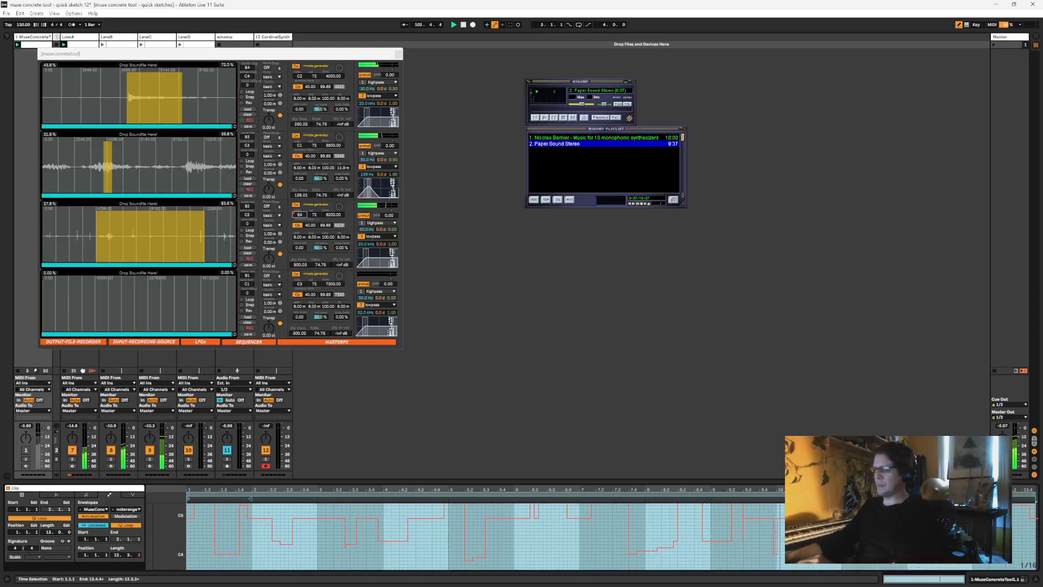
scroll(605, 536, up, 1)
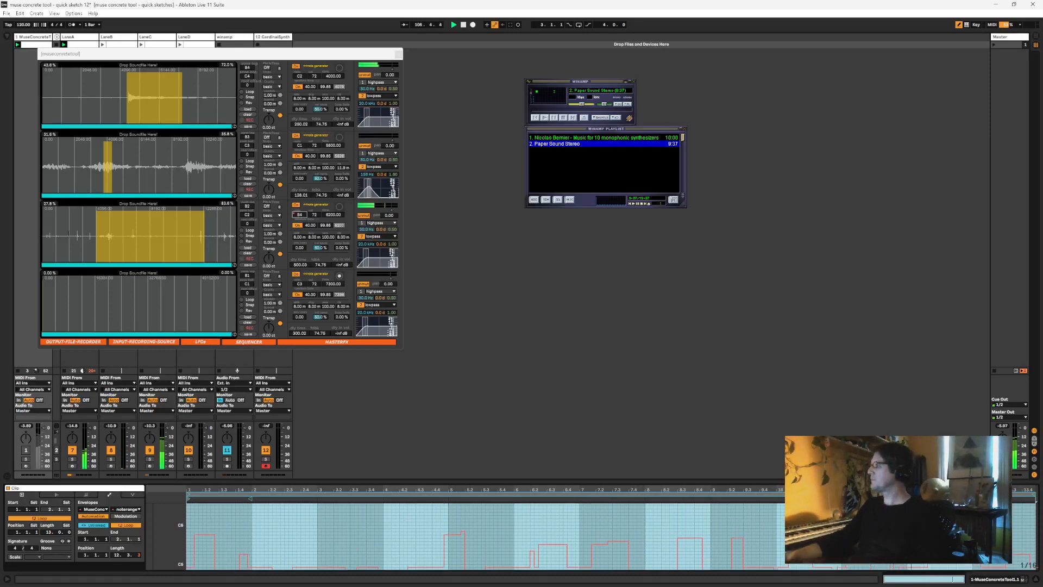
Show the MuseConcreteTool track's devices and group the MuseConcreteTool device into an Instrument Rack
double_click(39, 37)
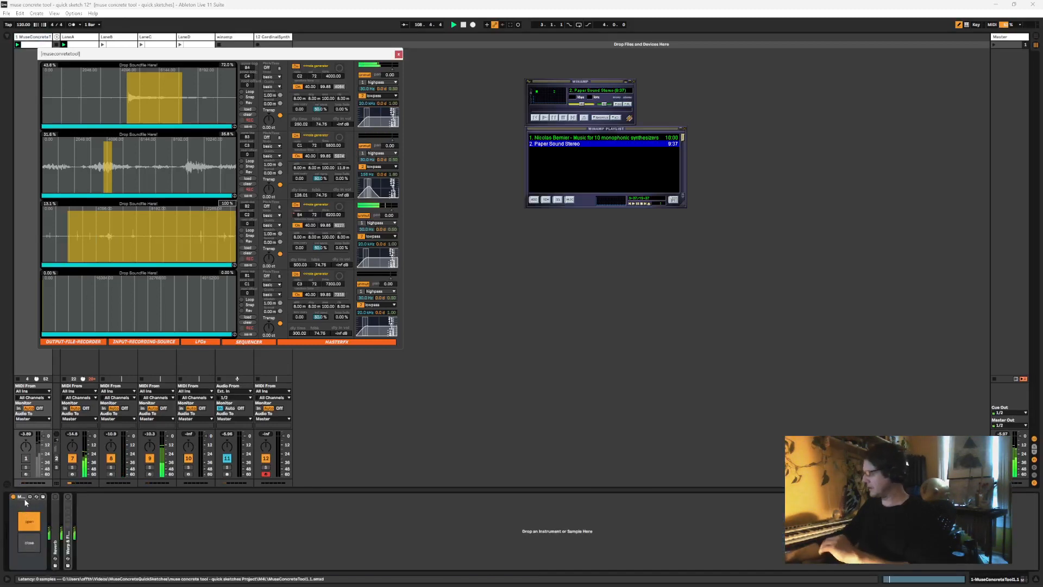
click(25, 497)
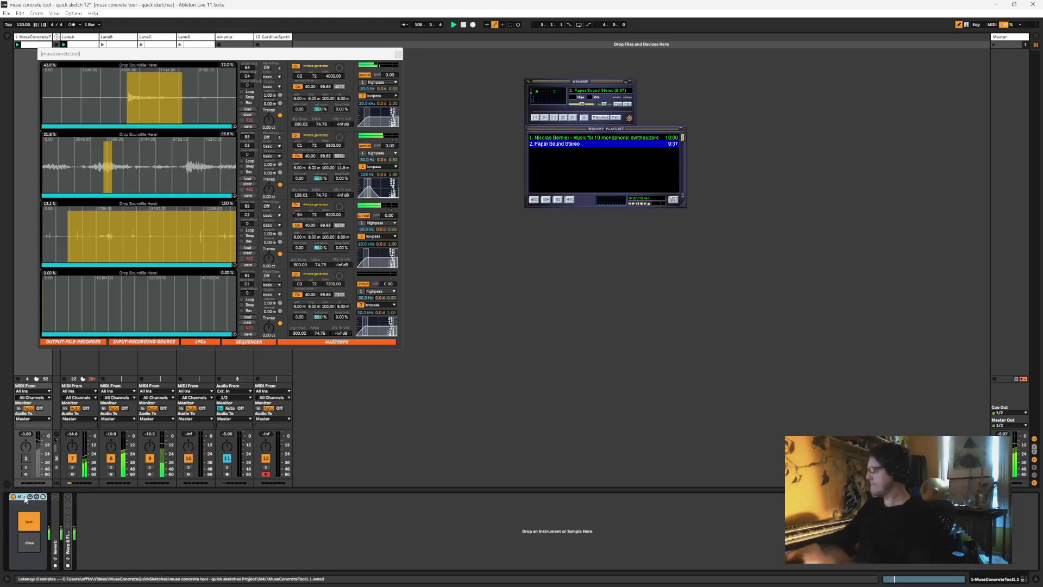
key(ctrl+g)
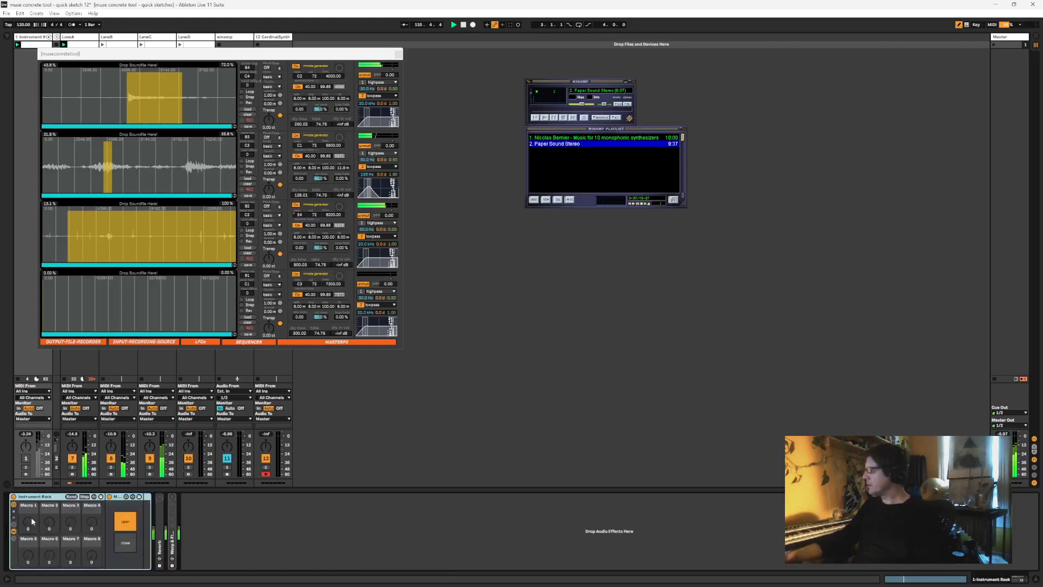
Map the third lane's waveform selection start to the rack's Macro 1 and set the macro to 60.3 %
click(29, 521)
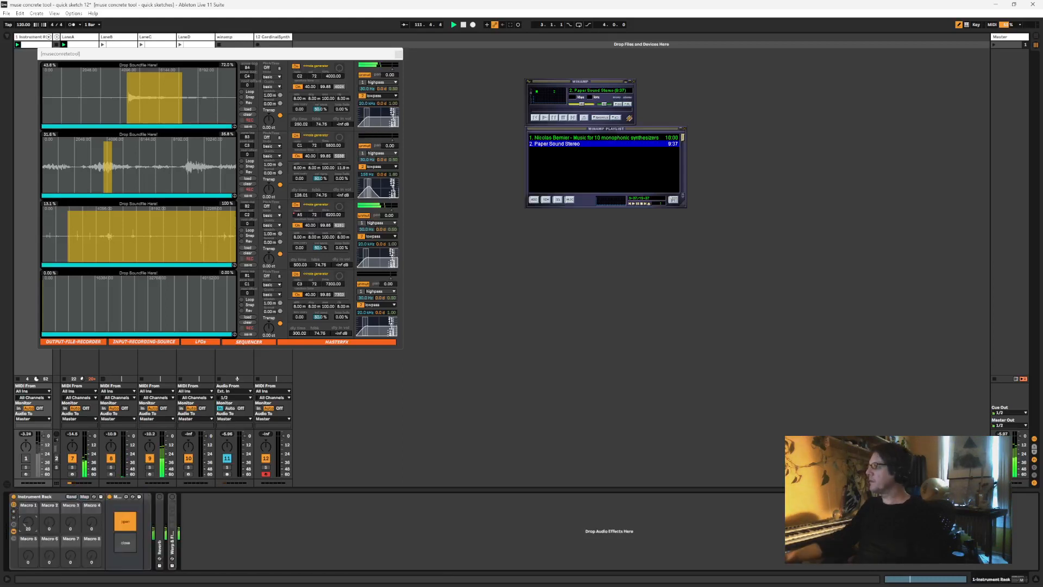
mouse_move(51, 205)
mouse_down()
mouse_move(52, 214)
mouse_move(52, 198)
mouse_up()
click(85, 496)
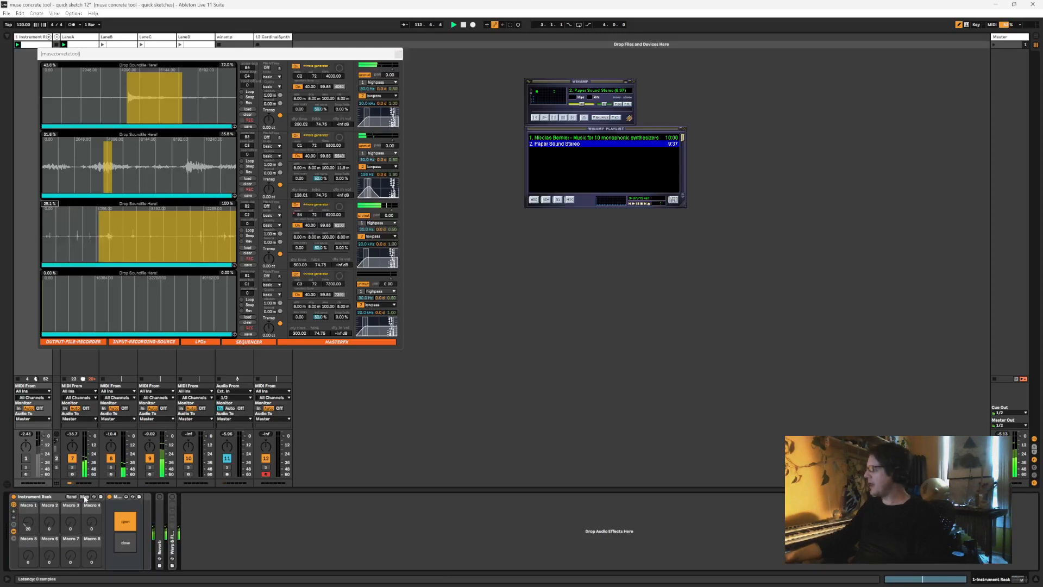
click(46, 205)
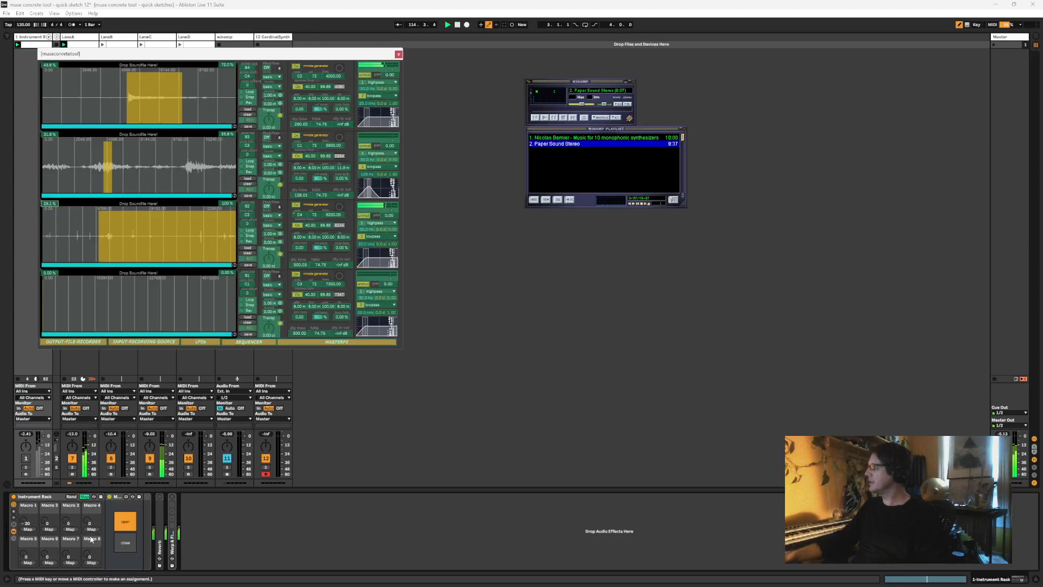
click(30, 530)
mouse_move(24, 521)
mouse_down()
mouse_move(23, 507)
mouse_move(32, 516)
mouse_move(37, 503)
mouse_move(36, 525)
mouse_up()
click(84, 496)
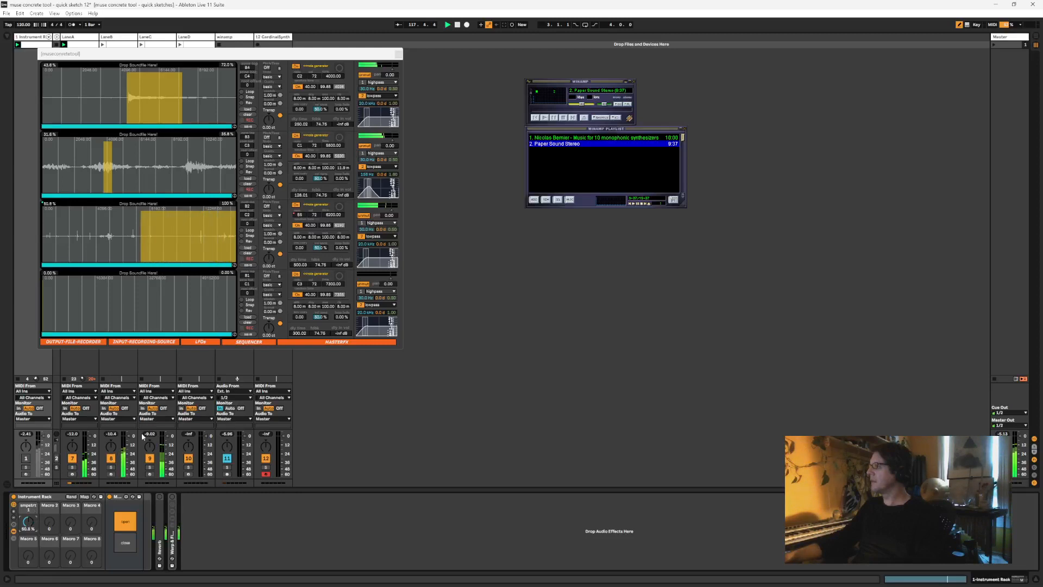
click(335, 248)
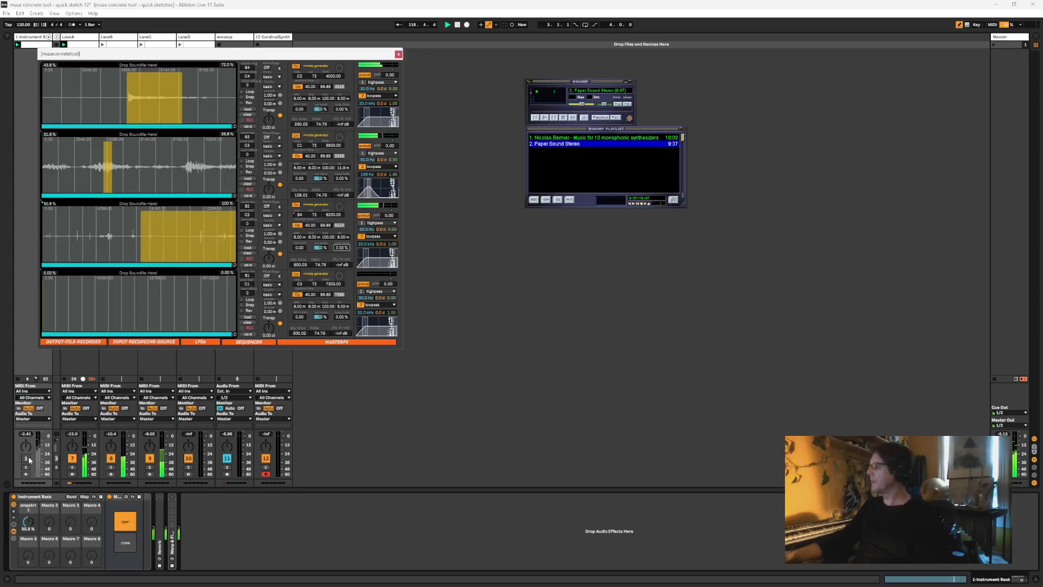
mouse_move(33, 521)
mouse_down()
mouse_move(33, 530)
mouse_move(32, 517)
mouse_up()
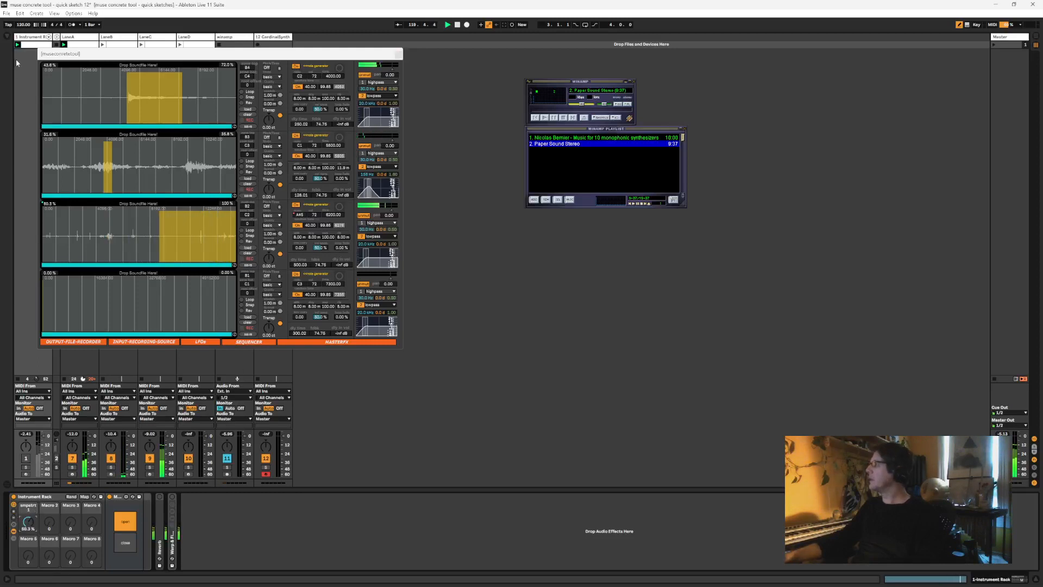
Show the browser and move the MuseConcreteTool window clear of the track clips
click(7, 36)
drag(84, 53, 306, 135)
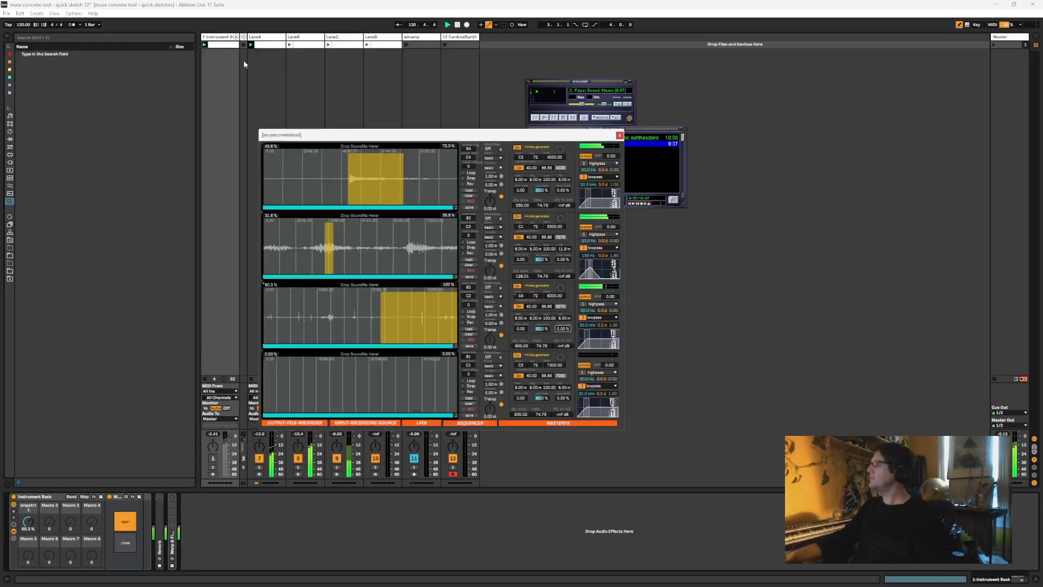
Add a short note at the start of the Instrument Rack track's clip and shorten the clip loop to two beats
double_click(227, 45)
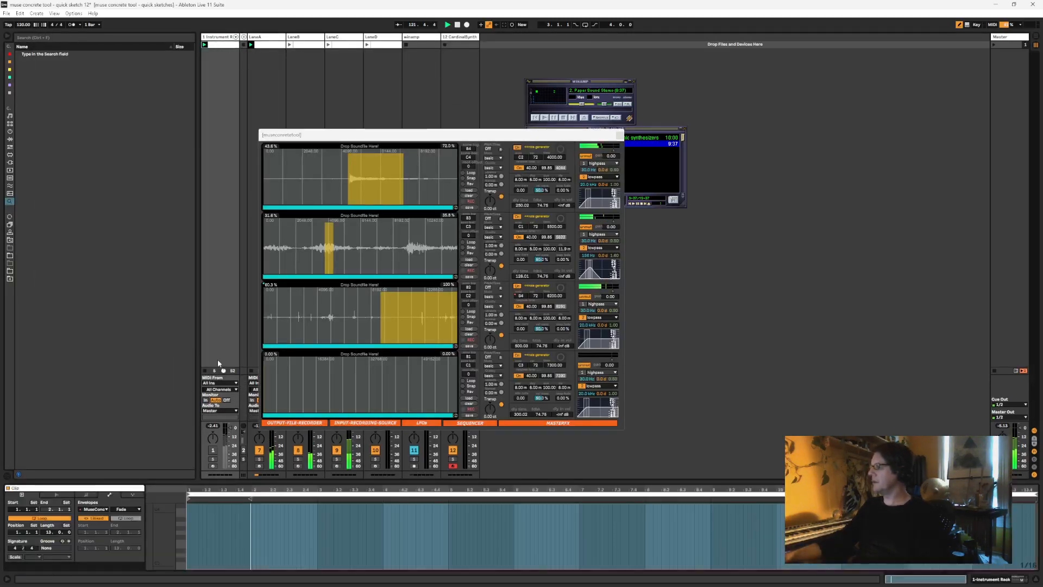
click(86, 495)
click(190, 534)
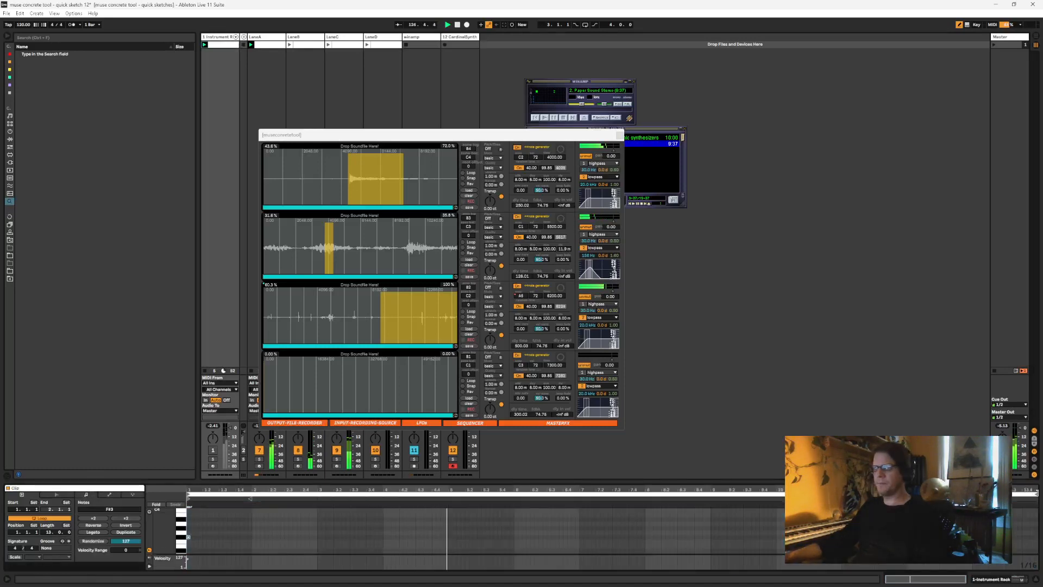
drag(1037, 495, 219, 494)
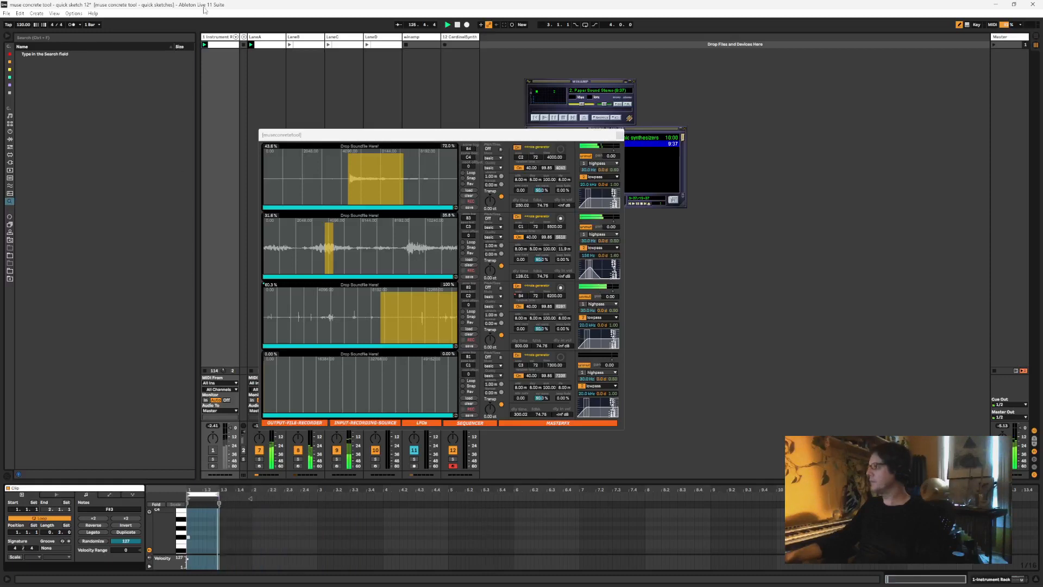
Add the project's Parameter random sequence generator (midi) device ahead of the Instrument Rack and map it to the rack's Macro 1
key(shift+Tab)
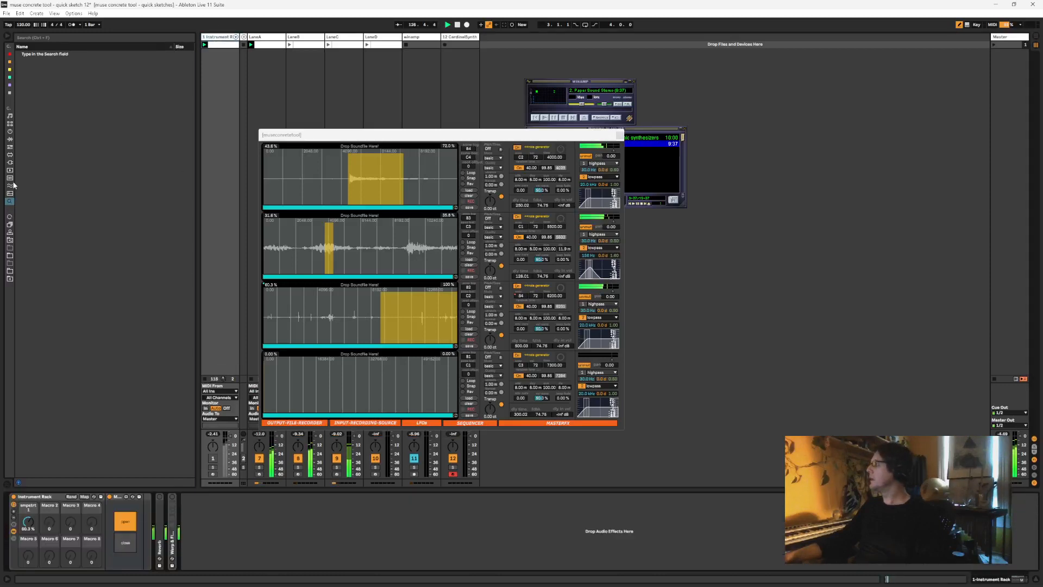
click(9, 243)
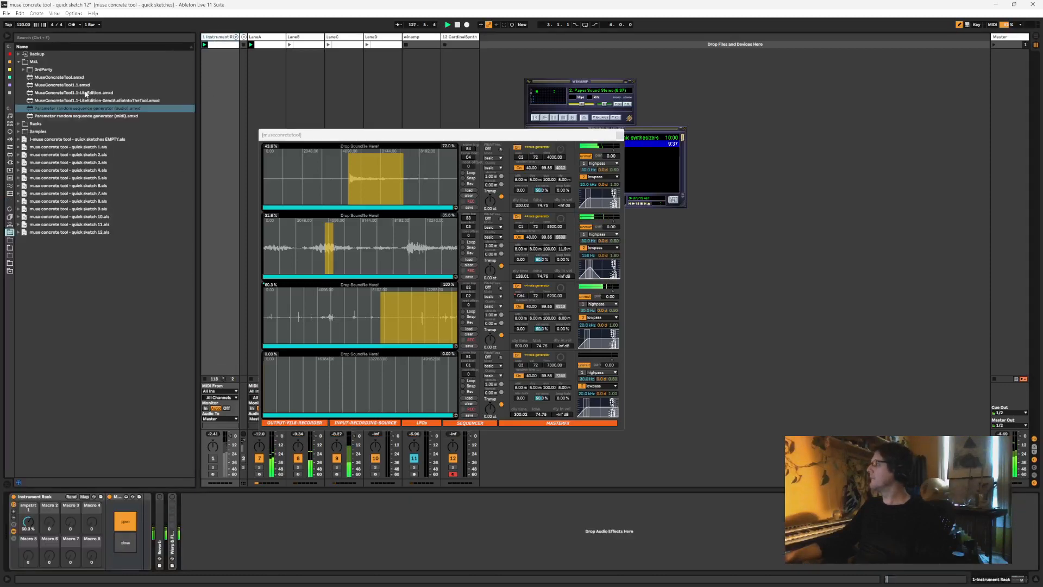
click(219, 44)
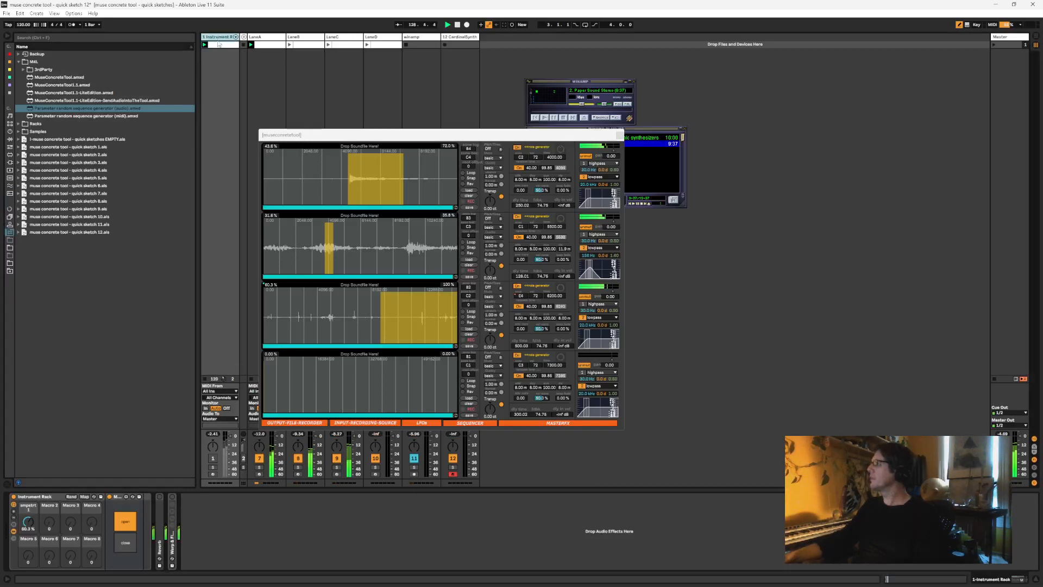
click(63, 116)
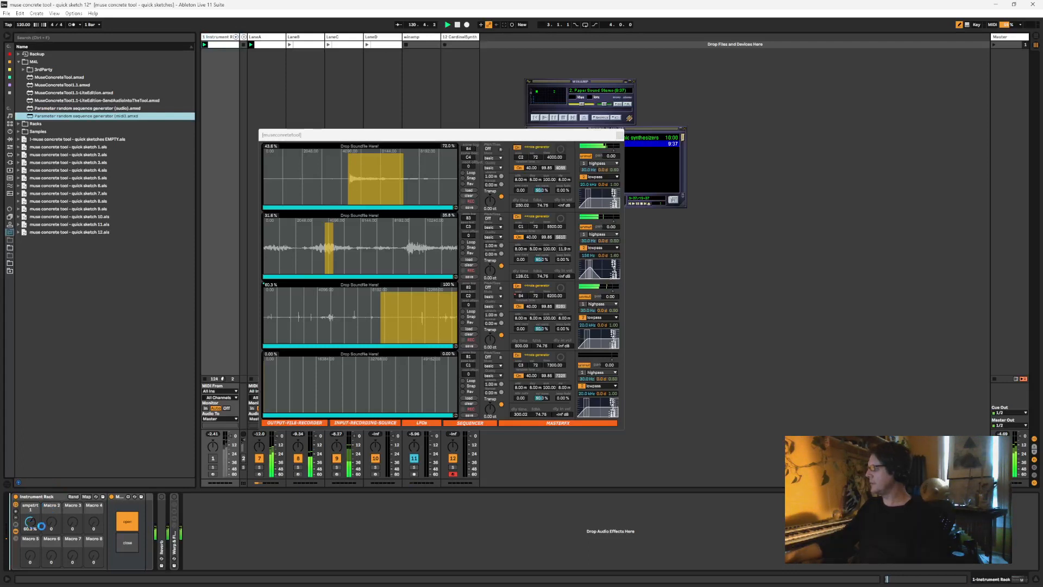
drag(41, 526, 42, 526)
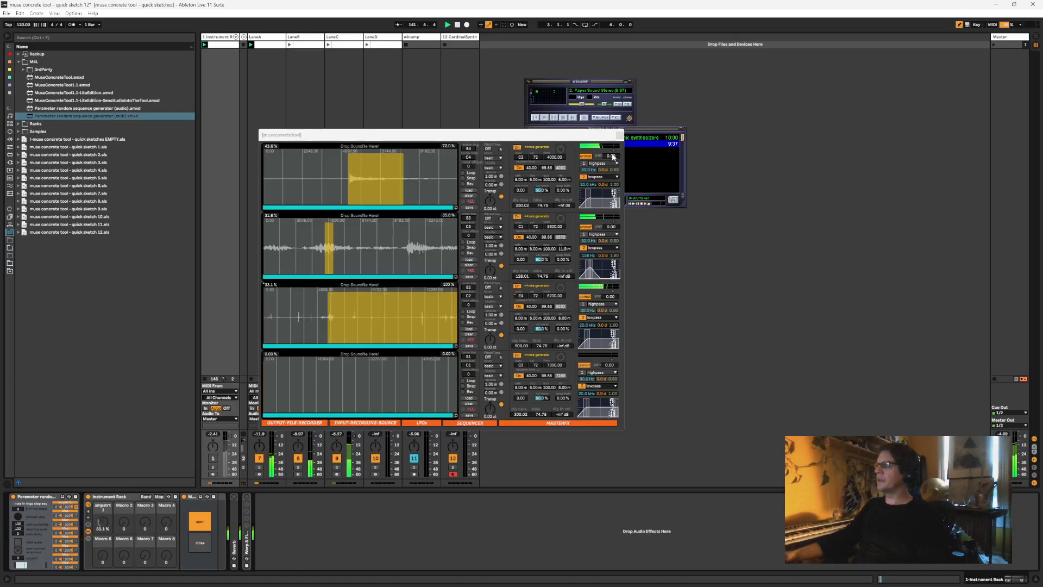
Move the MuseConcreteTool window away from the mixer and close it
click(276, 444)
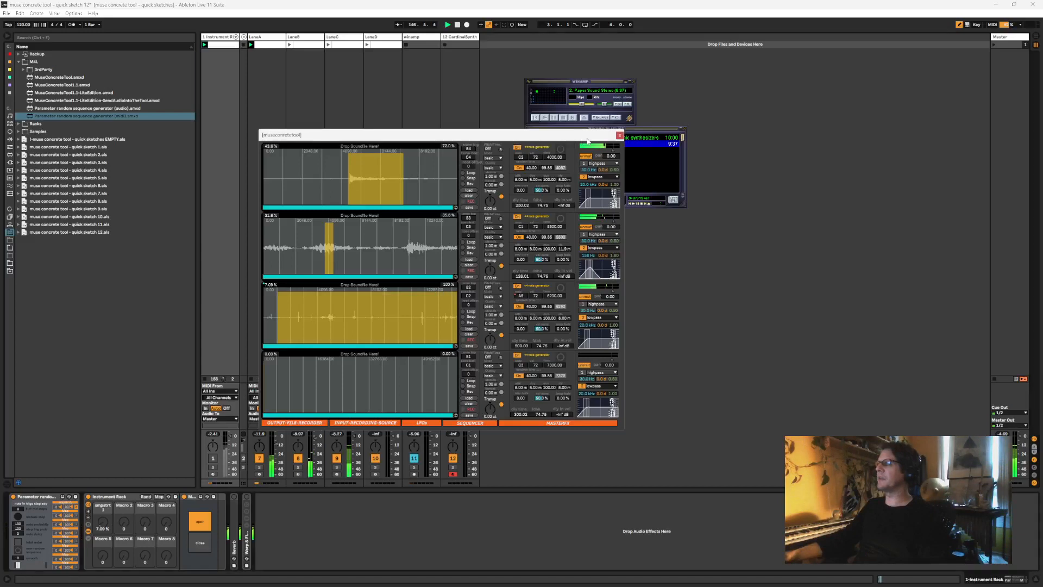
drag(588, 137, 787, 236)
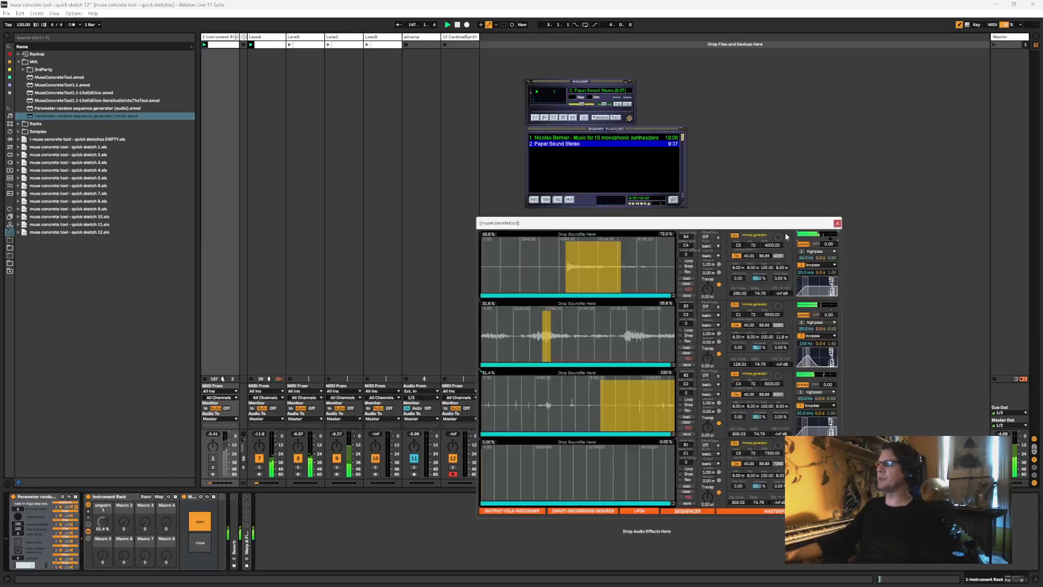
click(838, 223)
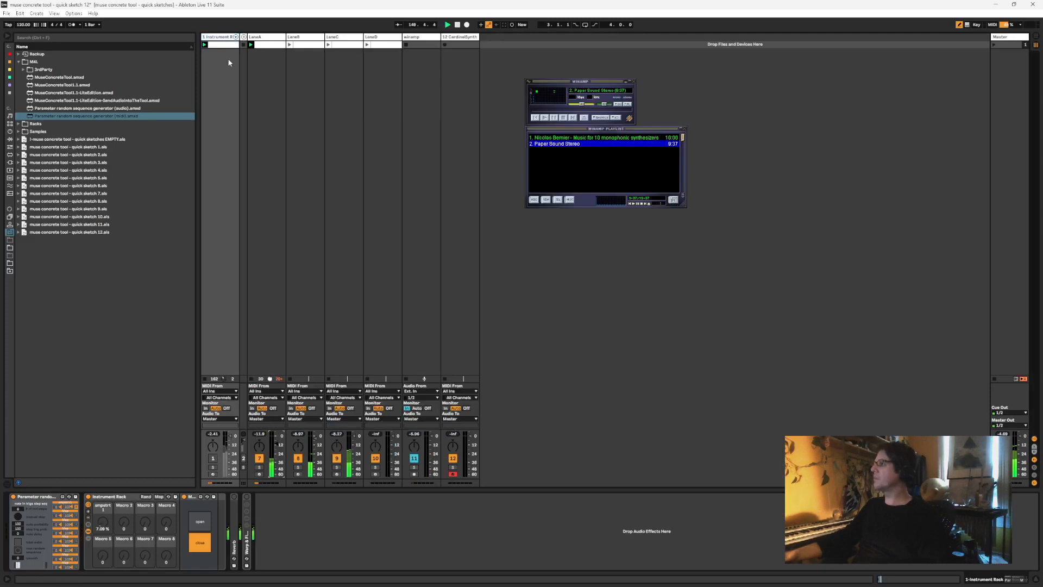
Find the !-GrainDelay rack preset, add a second instance after the existing grain delay on the LaneA track, and hide the browser
click(259, 43)
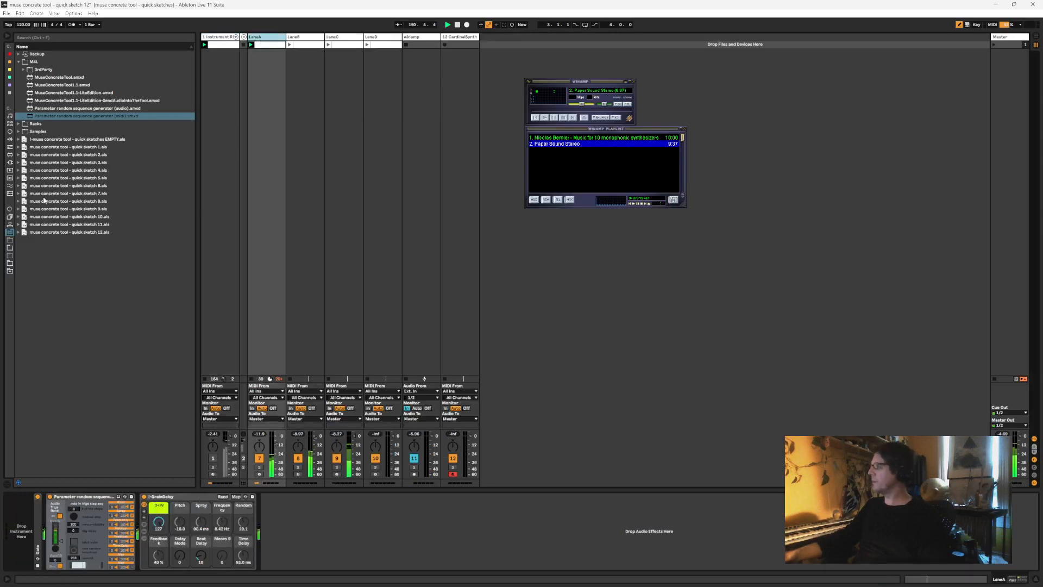
click(288, 506)
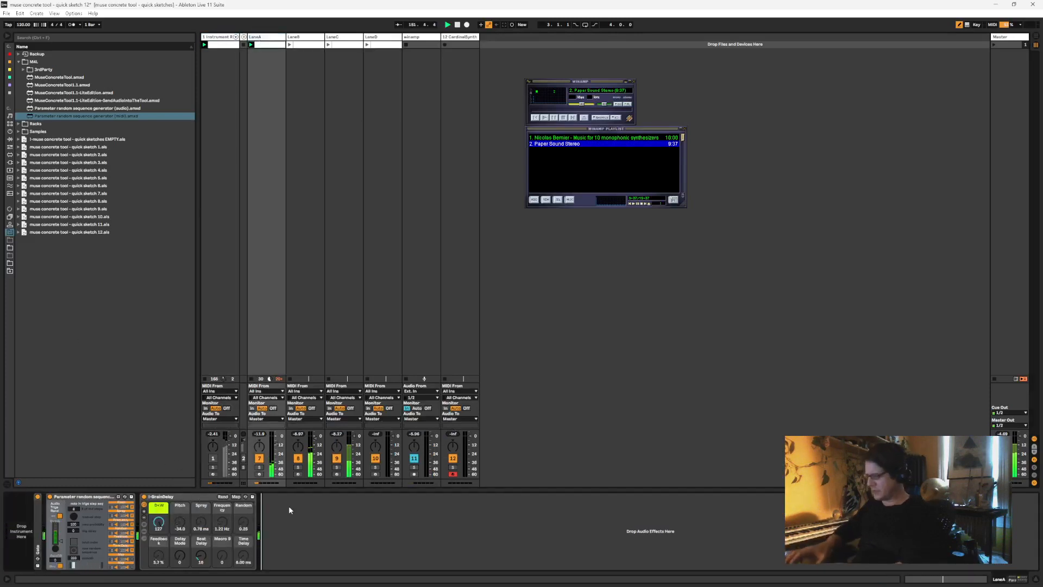
key(ctrl+f)
text(!-graindelay.adg)
key(Down)
key(Return)
key(ctrl+alt+b)
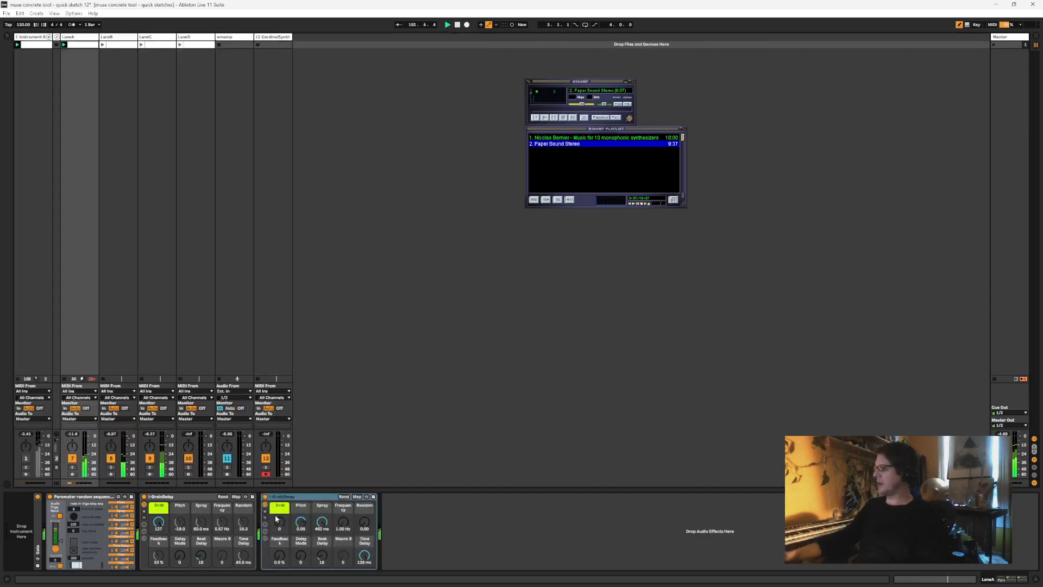
Set the new grain delay rack's dry/wet macro to 127 and its Pitch macro to -12
drag(279, 520, 285, 496)
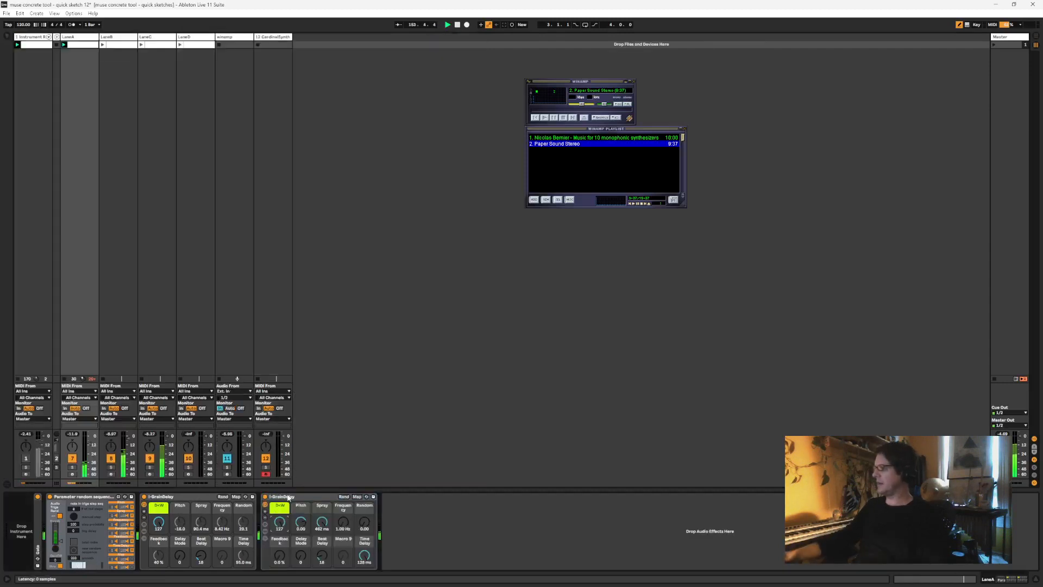
click(289, 498)
click(300, 524)
text(-12)
key(Return)
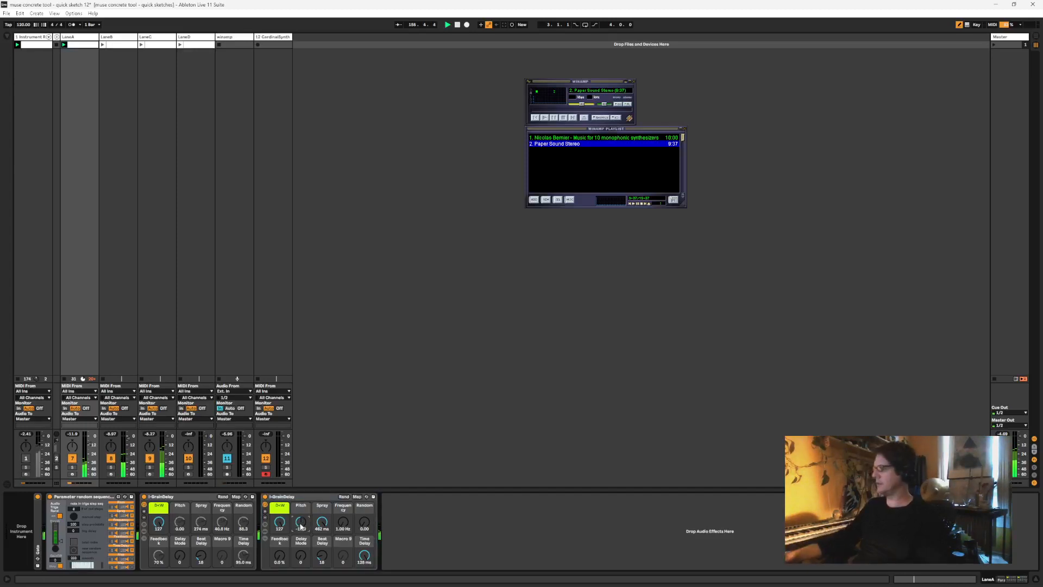
Launch the clips on the LaneB, LaneC and LaneD tracks
click(106, 45)
click(142, 47)
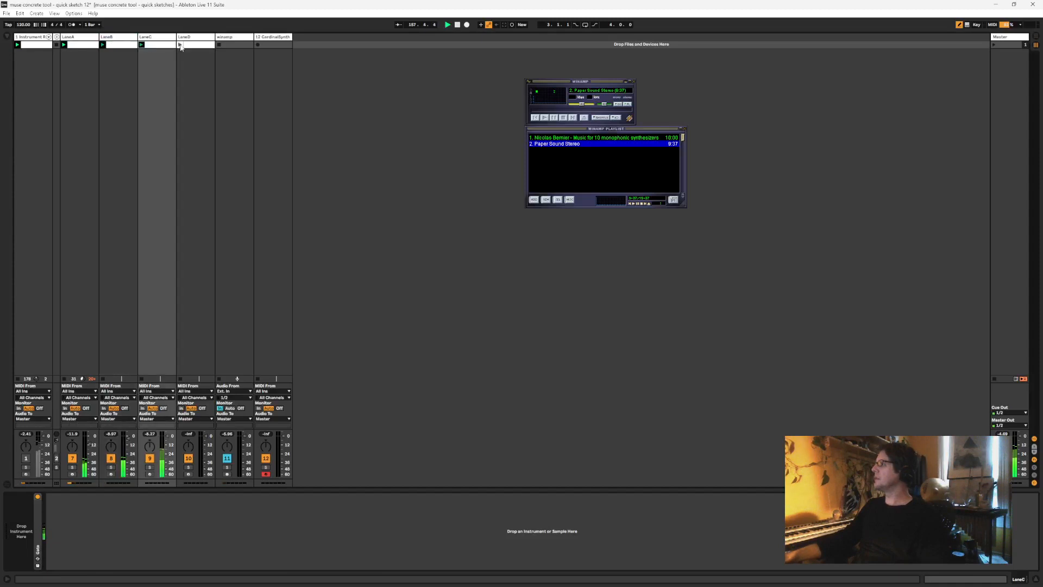
click(181, 47)
click(166, 38)
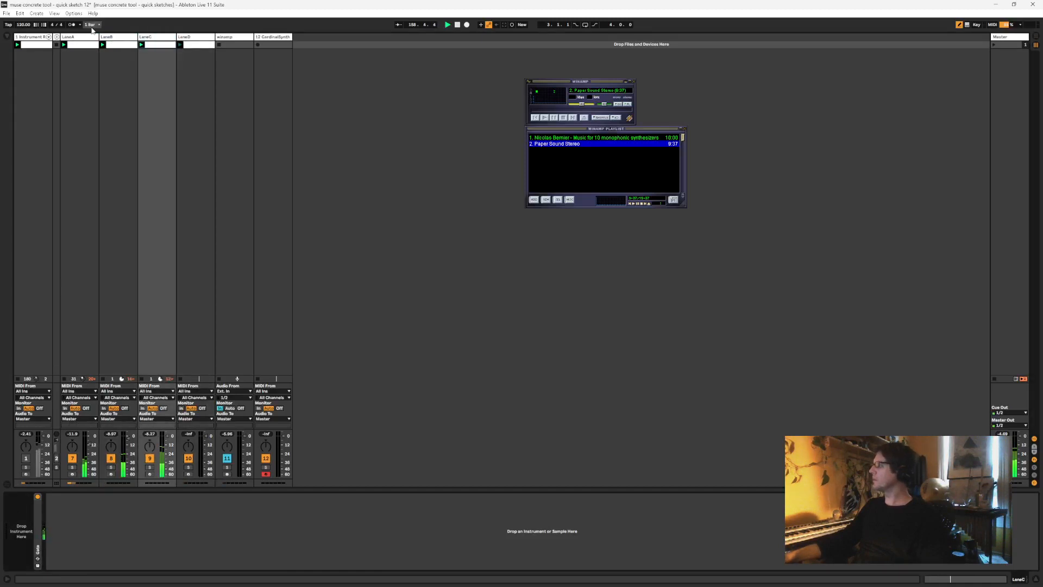
Return to the LaneA track and point out its random sequence generator, first grain delay and audio trigger level slider
click(85, 140)
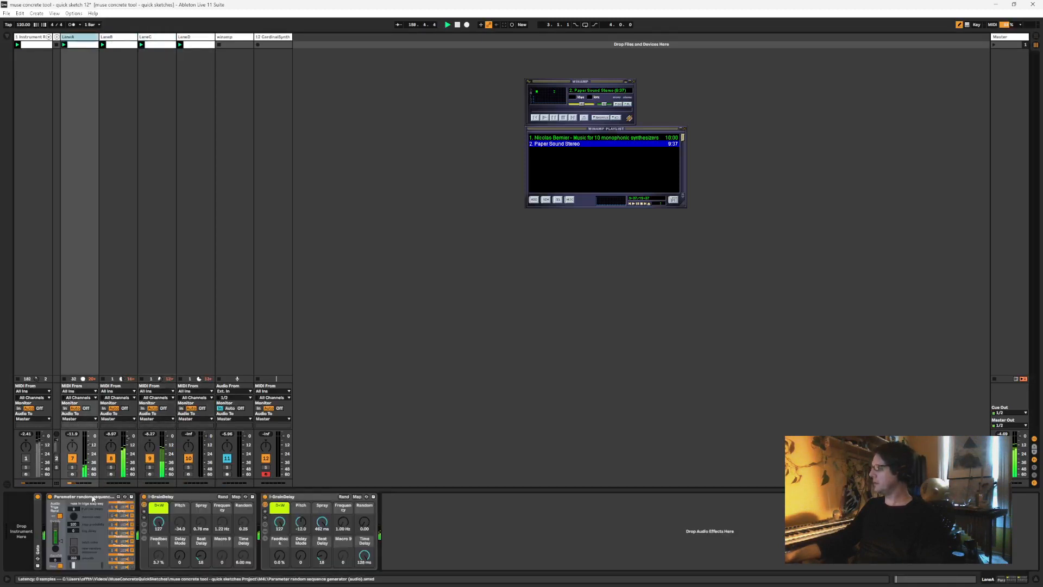
click(168, 498)
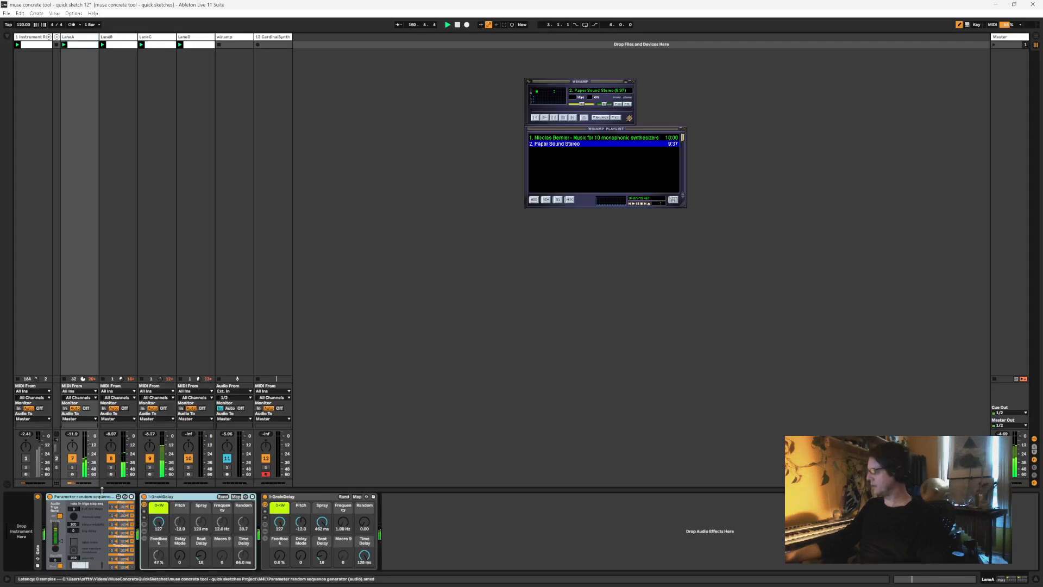
click(59, 546)
drag(60, 541, 60, 540)
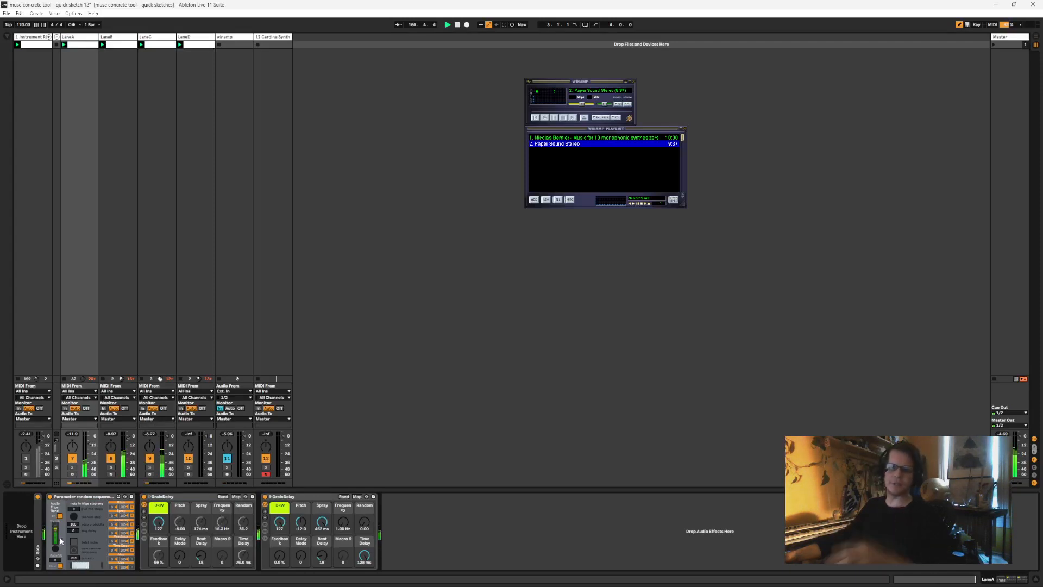
Open the CardinalSynth window clear of the track clips and space the VCO, VCA and Host Audio modules further apart in the rack
click(241, 40)
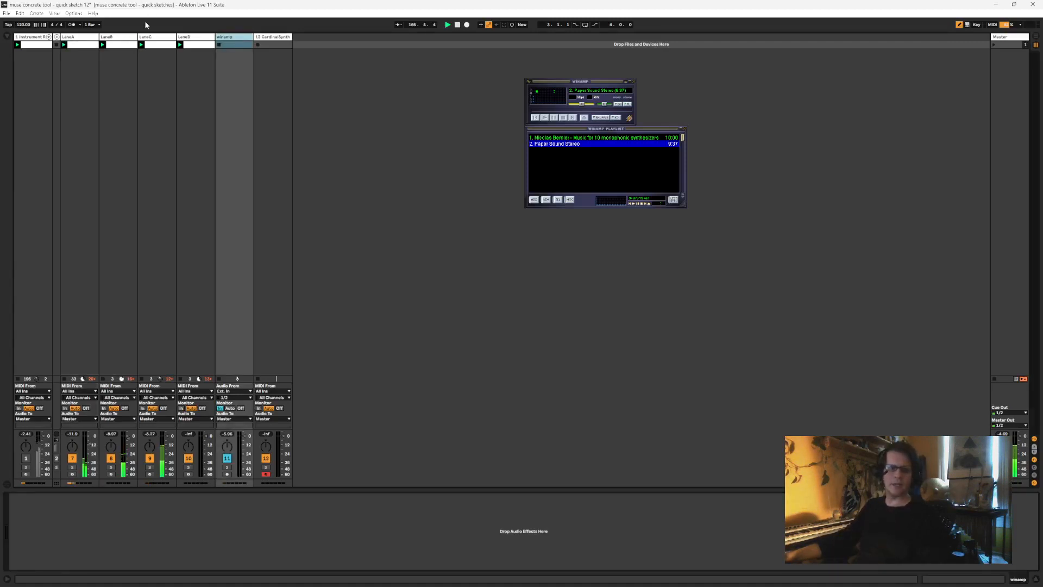
key(Right)
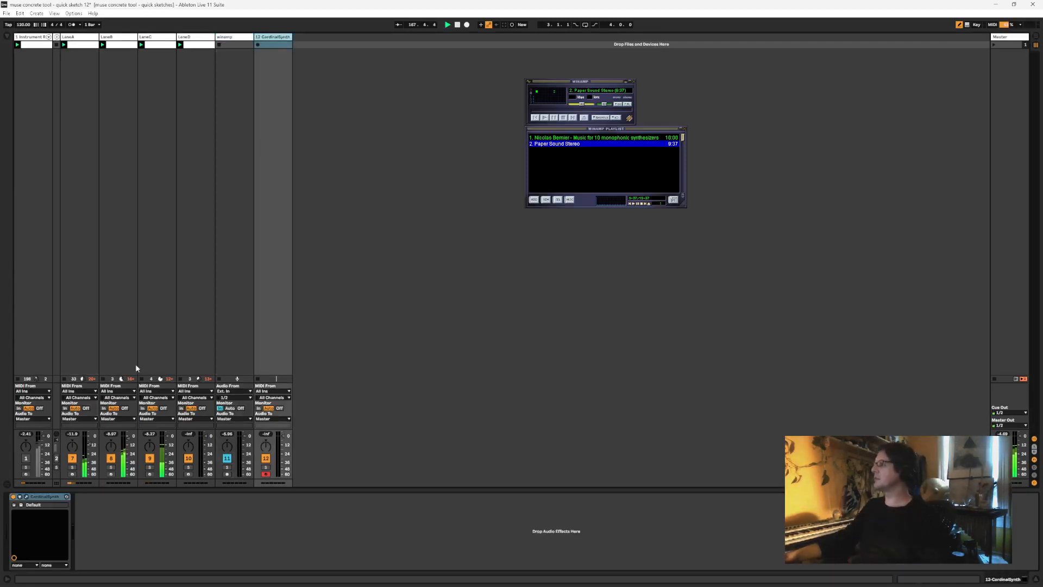
click(27, 497)
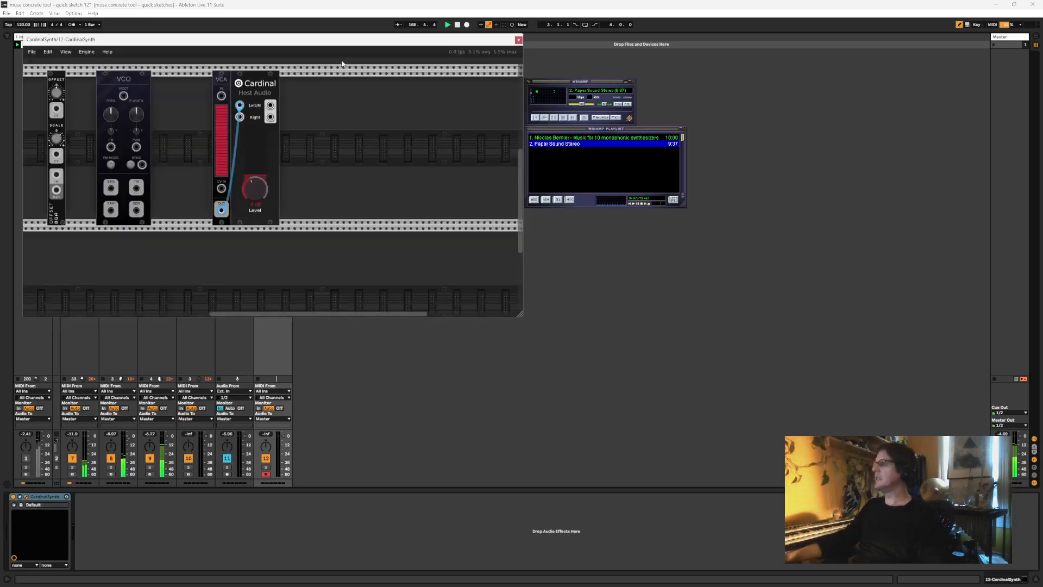
drag(343, 43, 621, 224)
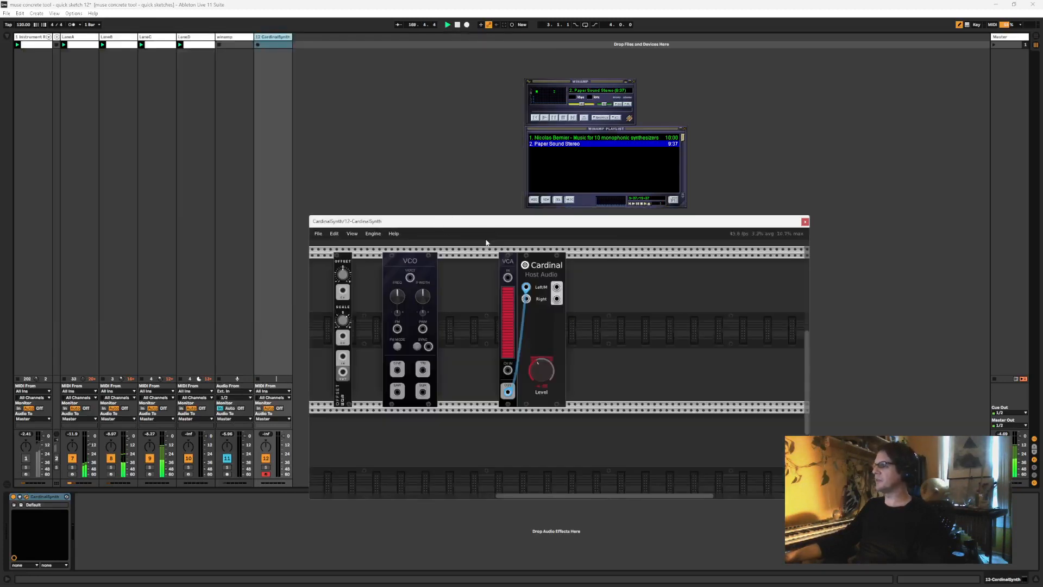
drag(486, 241, 617, 263)
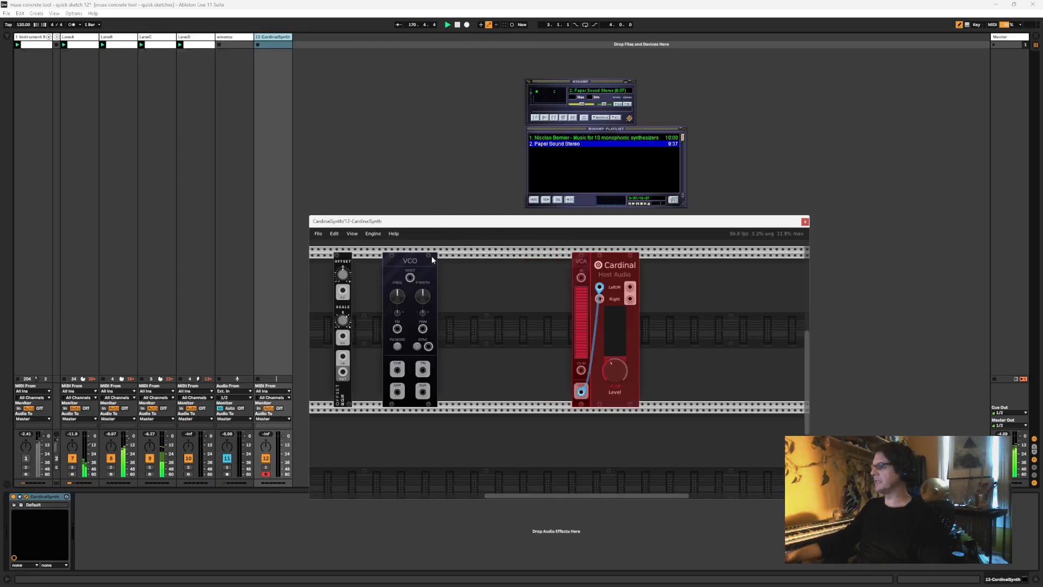
drag(432, 259, 488, 262)
Load the veeseevstrack_instr plug-in from the plug-in library onto a new MIDI track and hide the browser
click(6, 38)
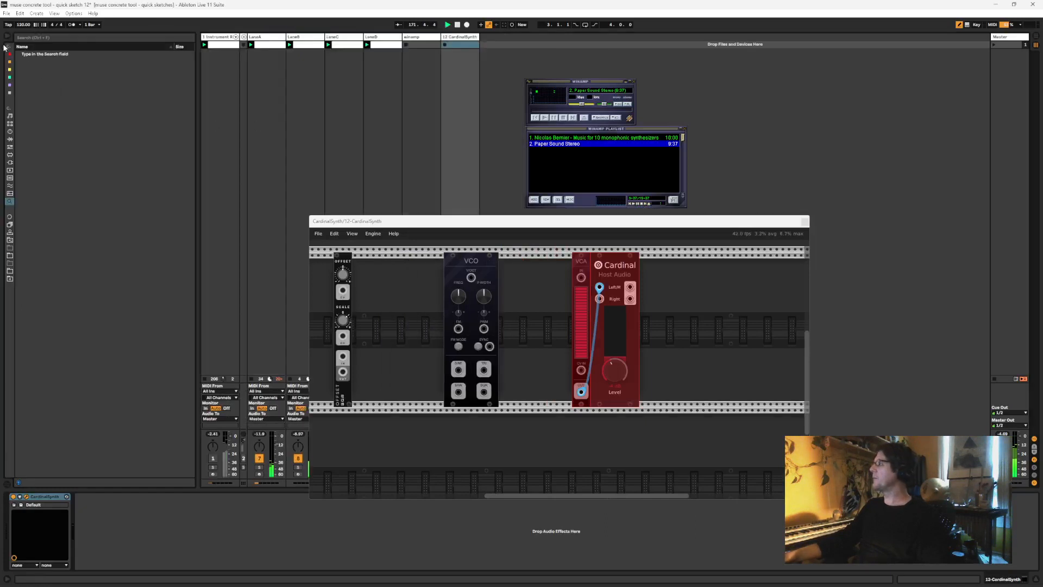
click(10, 162)
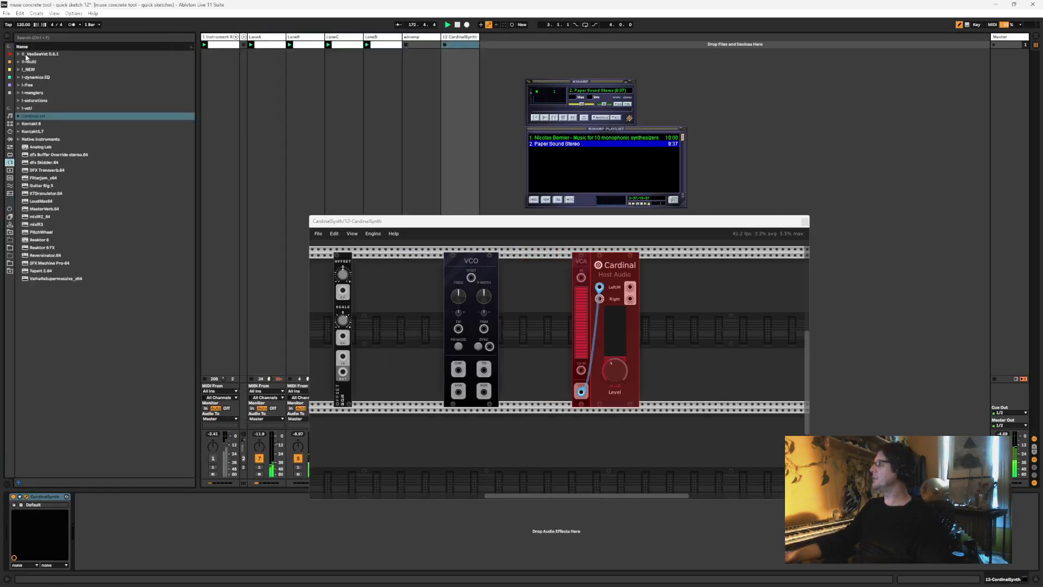
click(18, 54)
click(41, 69)
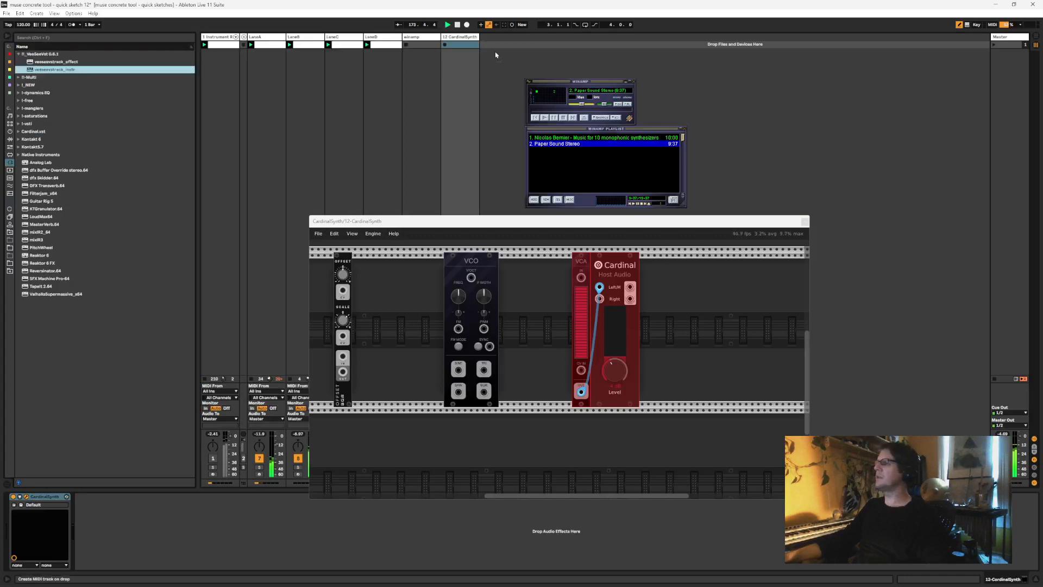
drag(495, 55, 495, 51)
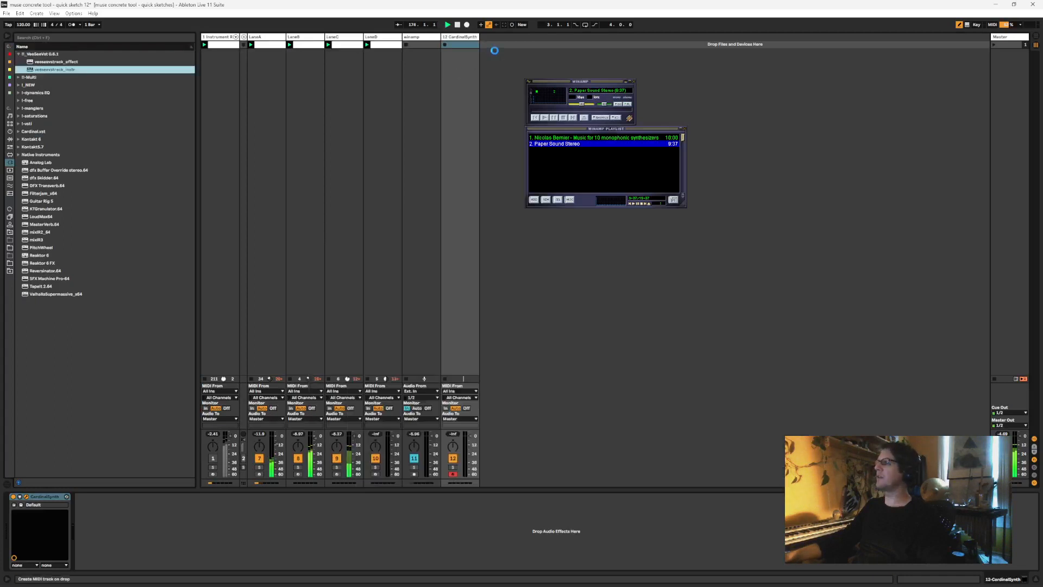
click(9, 39)
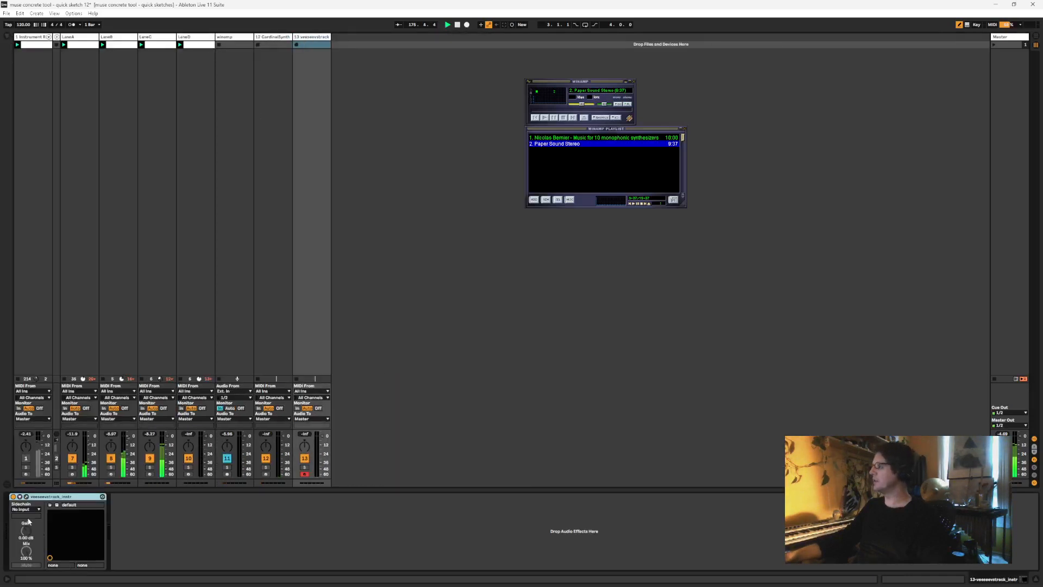
Open the veeseevstrack_instr window, clear the Winamp windows away from it, and bring up its list of favorite modules
click(26, 497)
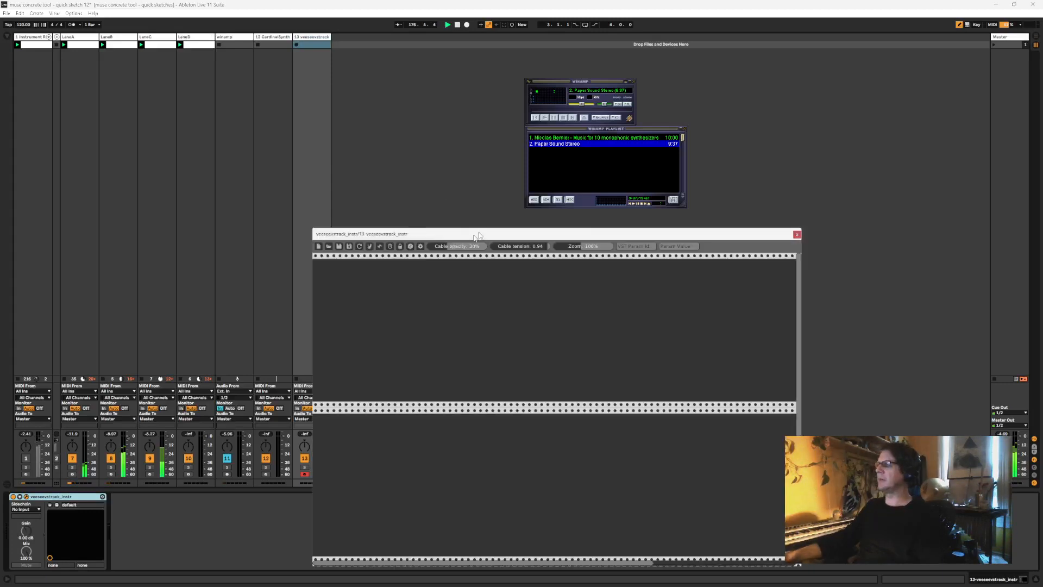
drag(474, 234, 487, 205)
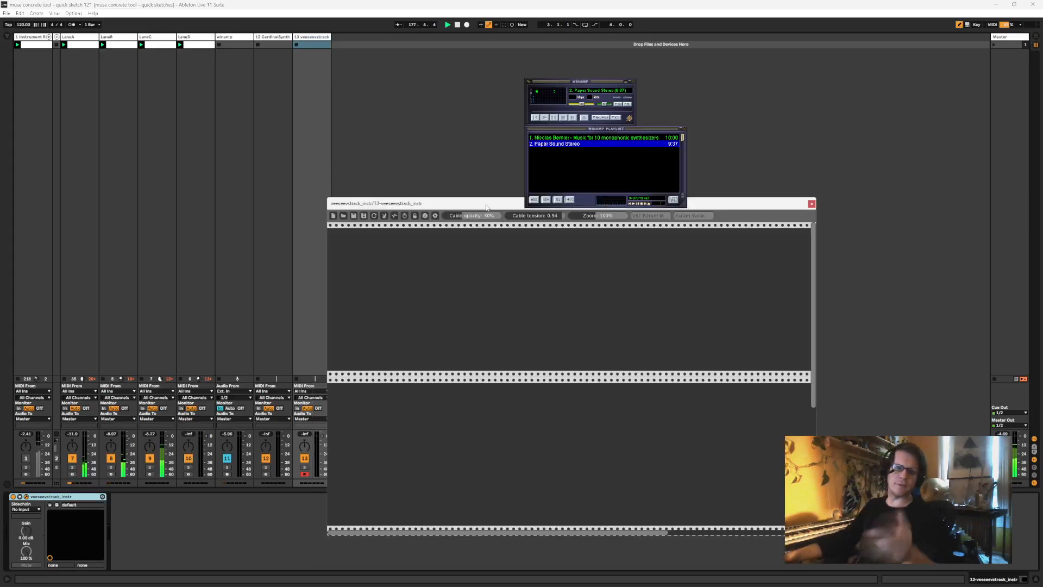
drag(486, 207, 481, 132)
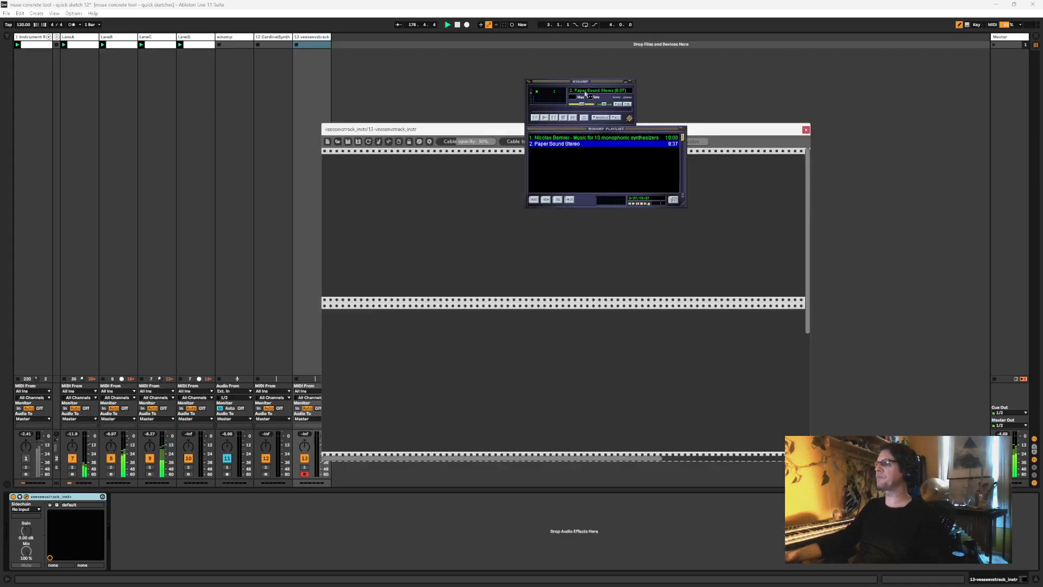
click(632, 82)
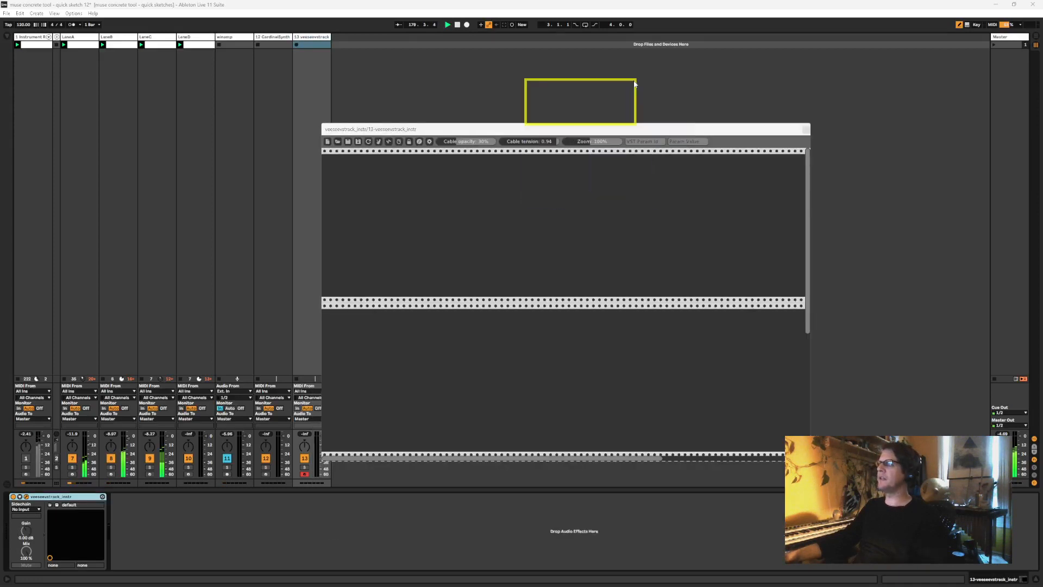
right_click(505, 223)
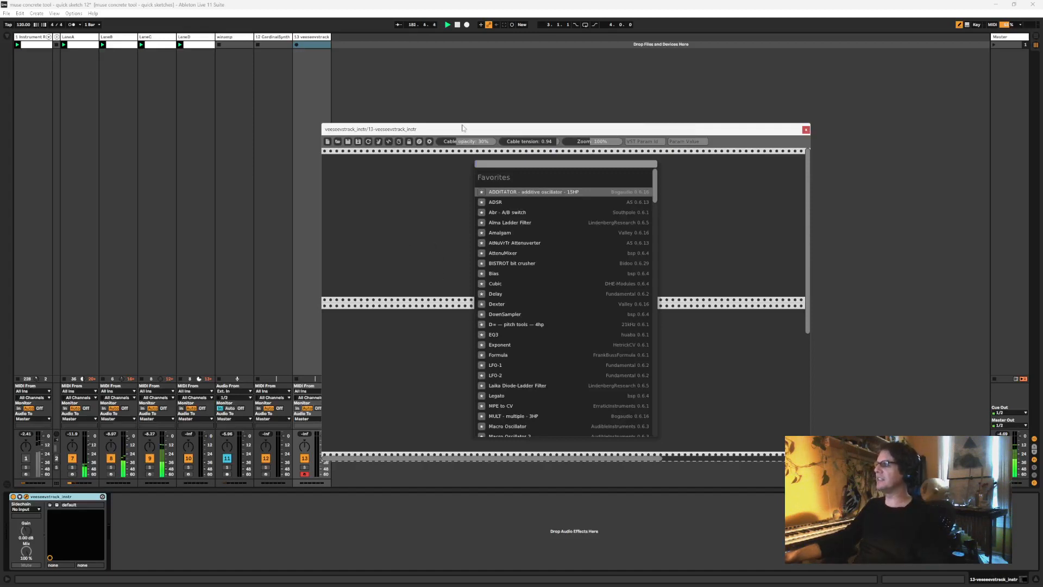
drag(460, 132, 492, 108)
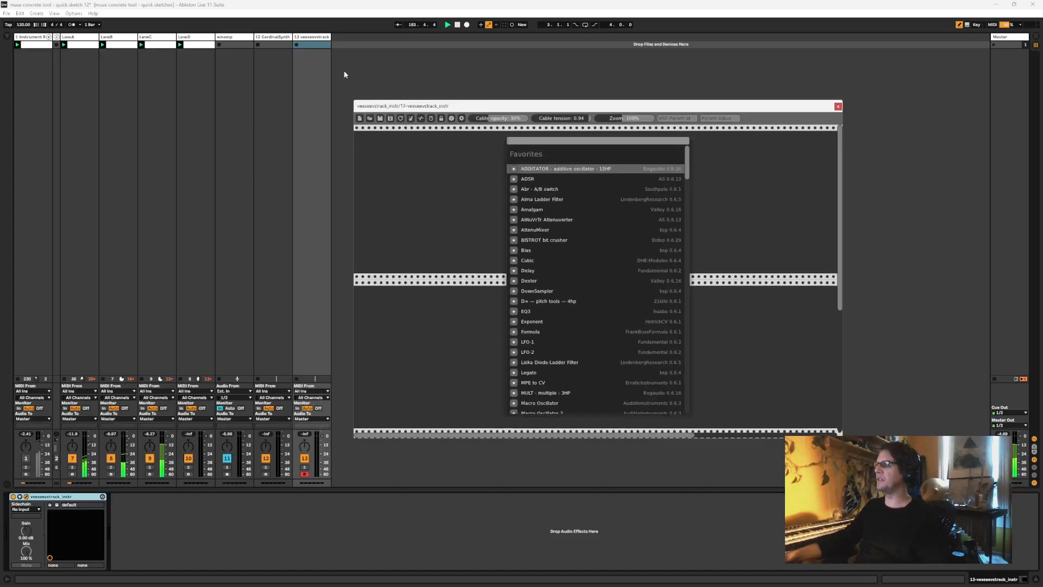
Return to the CardinalSynth rack, add the narrow white module between Offset and VCO, and patch the Offset output into its #1 input
click(279, 74)
drag(412, 220, 432, 166)
drag(502, 206, 527, 206)
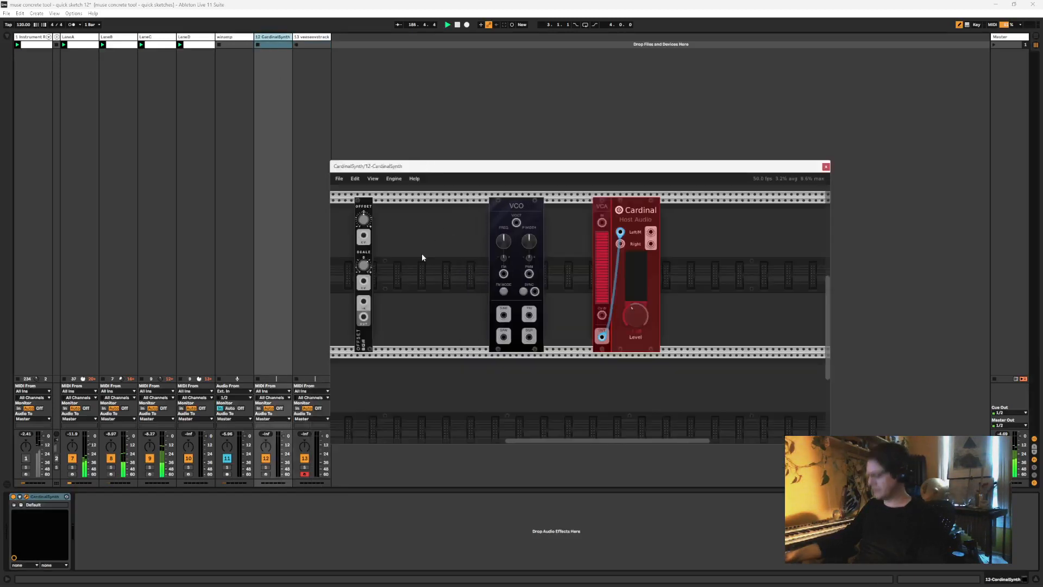
right_click(422, 254)
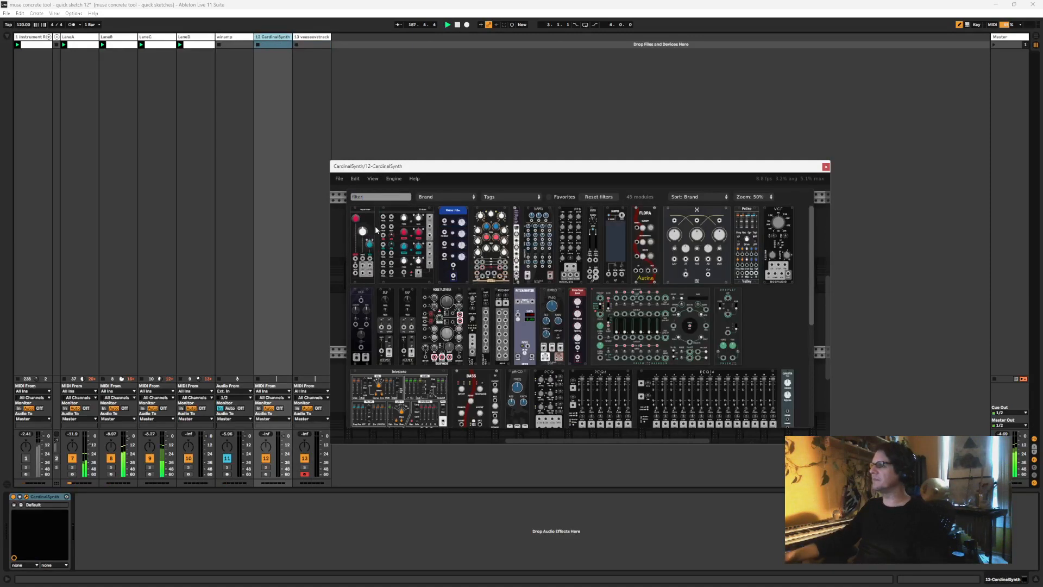
click(504, 218)
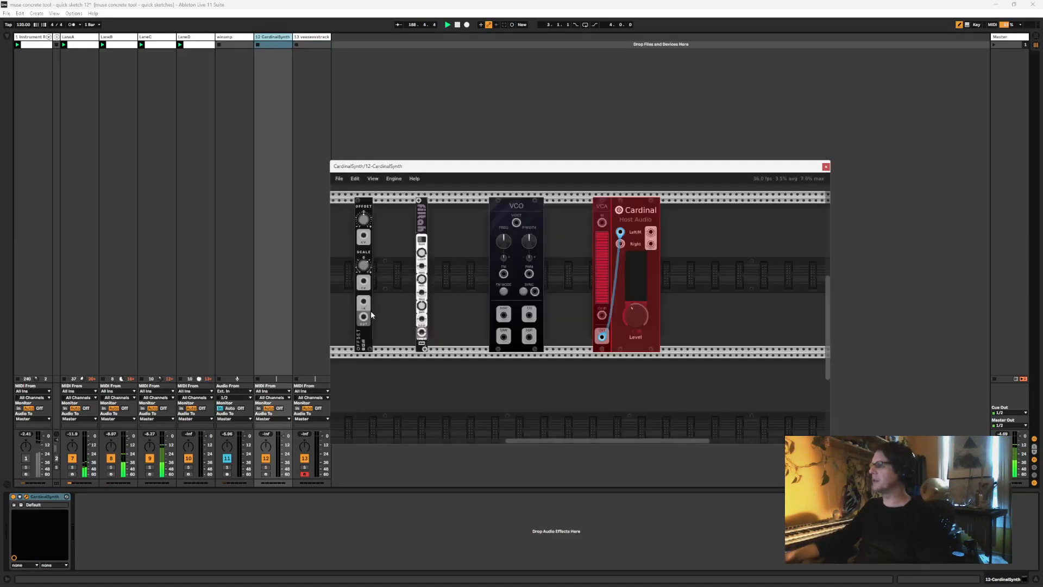
drag(364, 317, 422, 320)
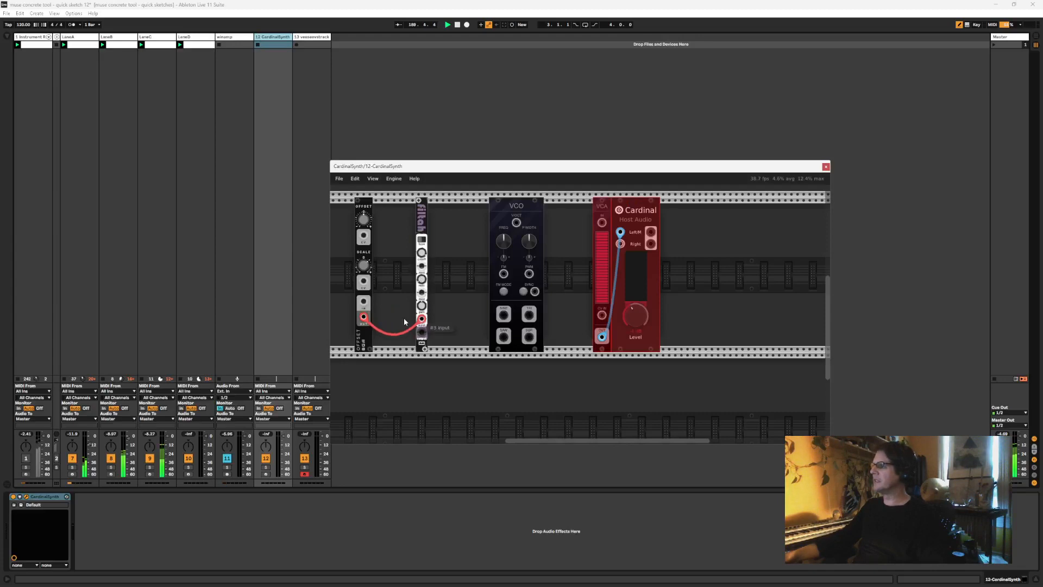
Search the modules for lfo, add the narrow Bogaudio LFO beside Offset, and patch its output into the white module's #1 input
right_click(387, 290)
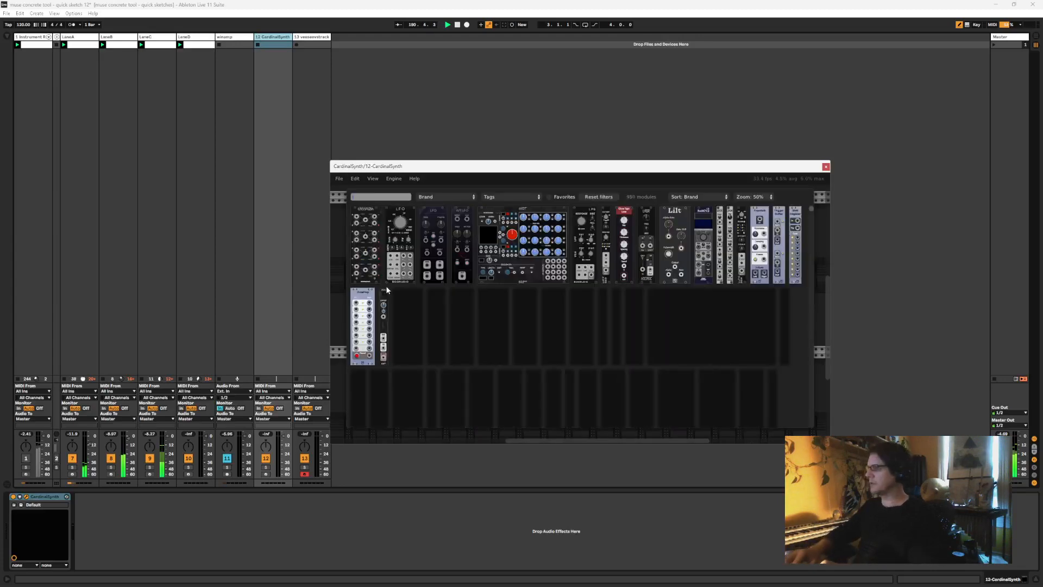
text(lfo)
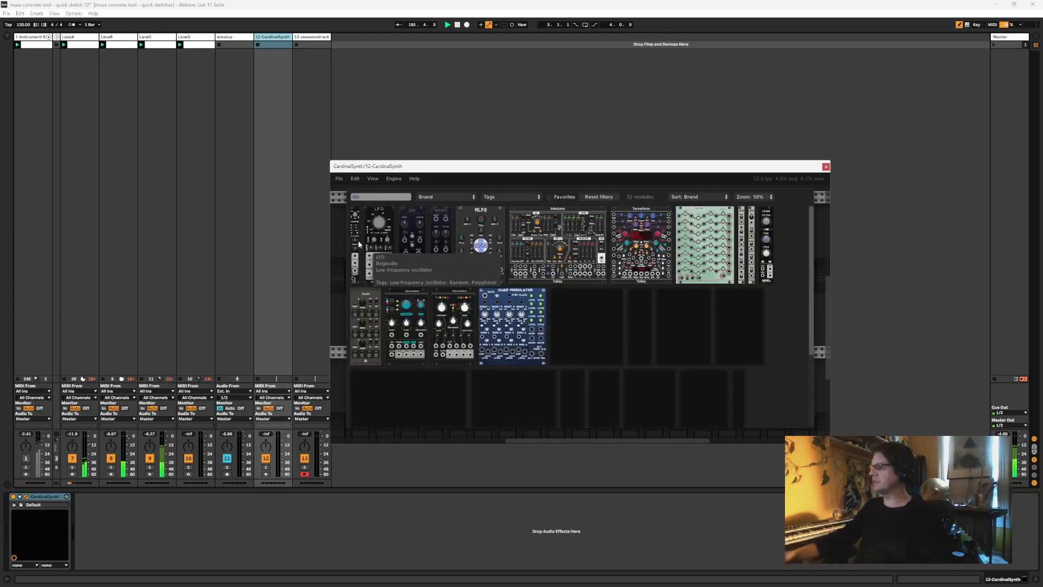
click(359, 244)
drag(388, 327, 422, 318)
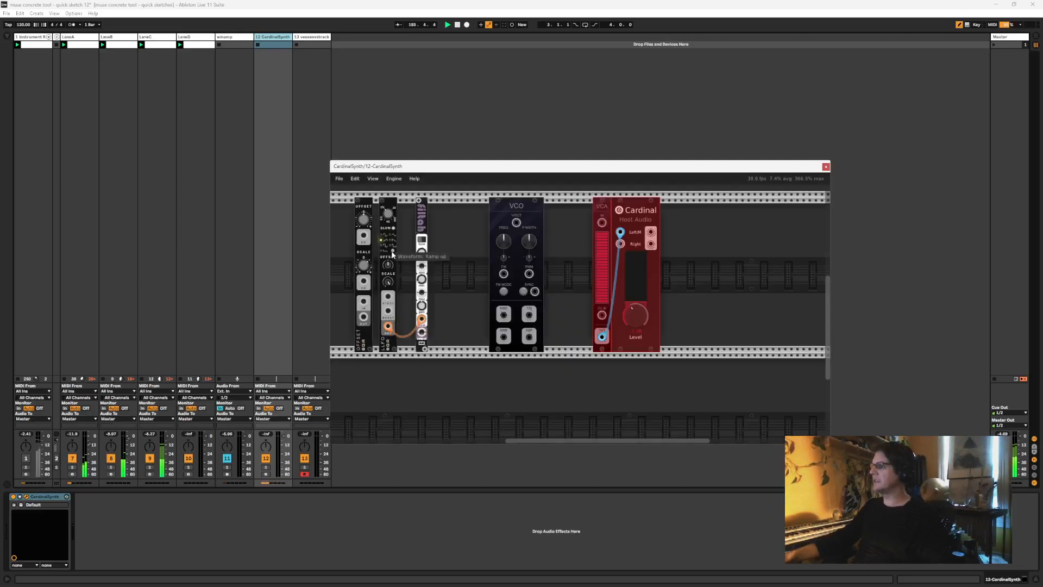
Lower the LaneC track volume and patch the narrow white module's output into the VCA input in Cardinal
click(163, 447)
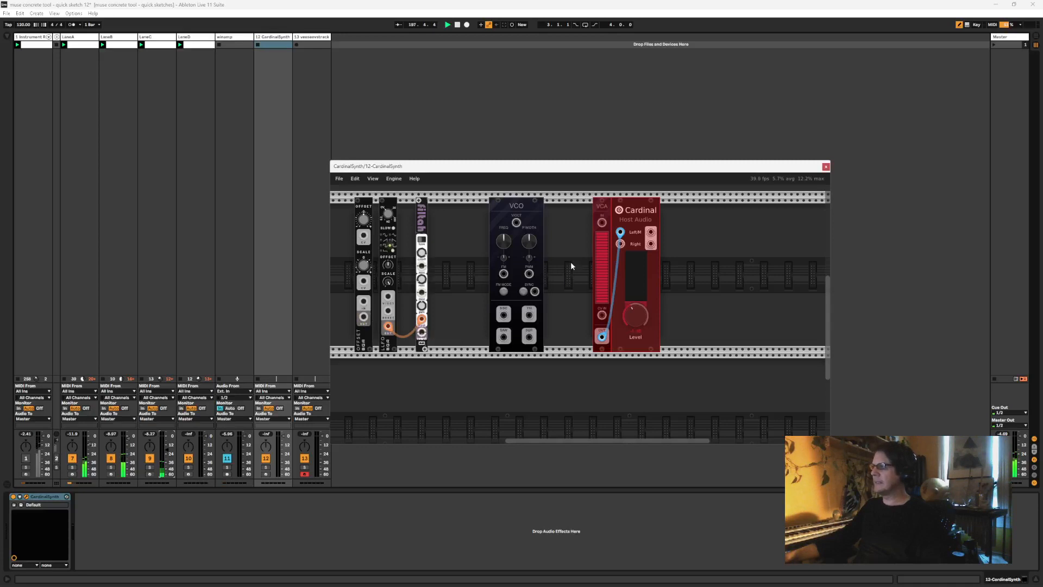
drag(422, 332, 601, 222)
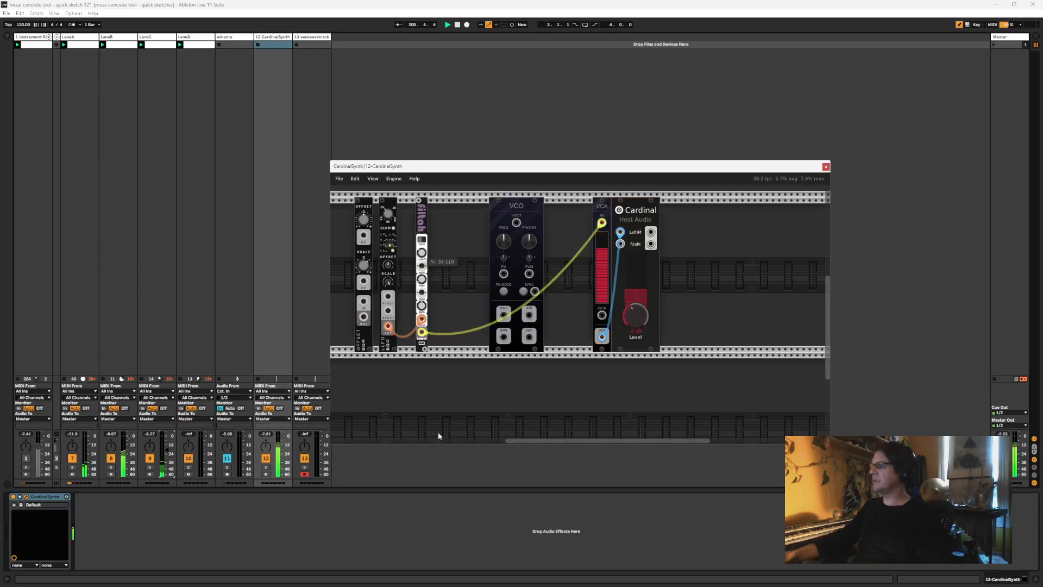
Filter the module library to the stoermelder brand, add the STRIP module, and place it directly against the LFO
right_click(438, 235)
click(455, 197)
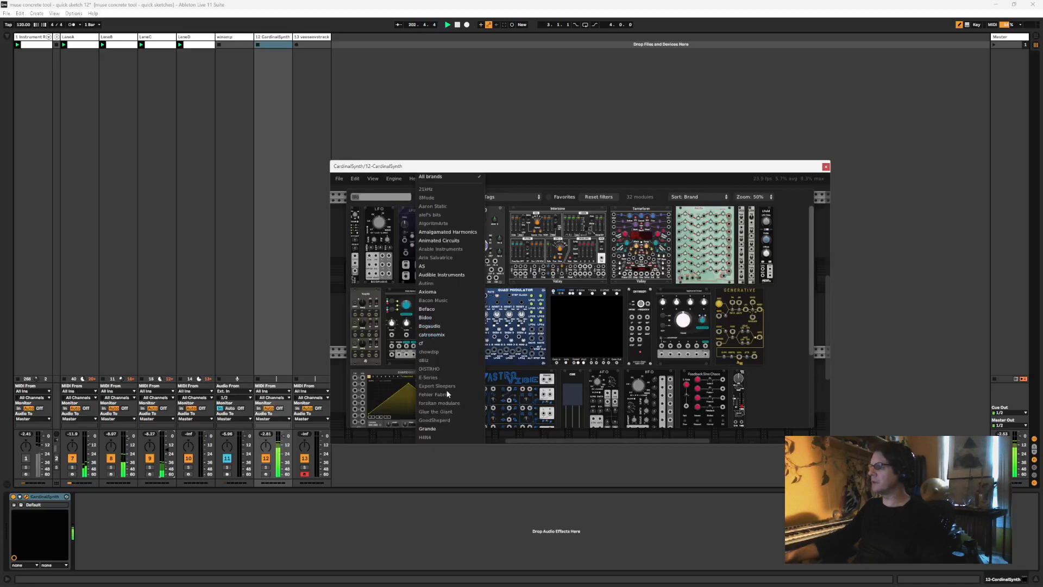
click(537, 194)
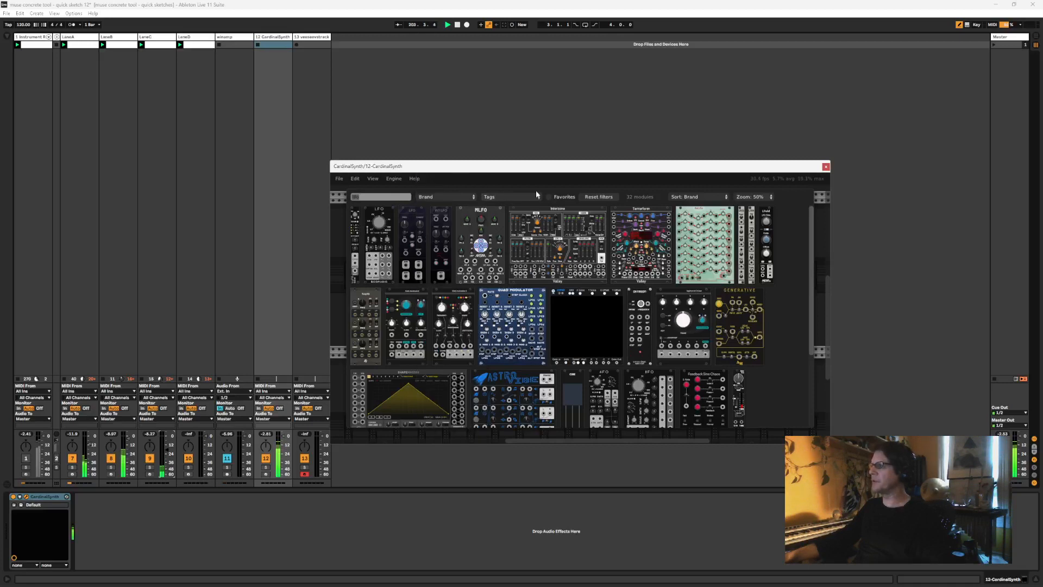
click(590, 197)
click(445, 197)
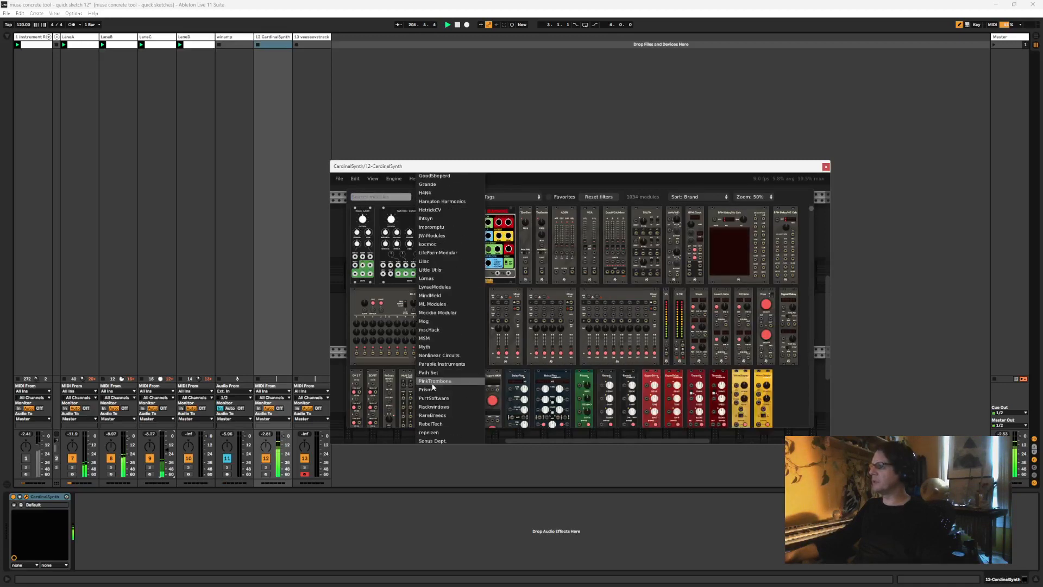
scroll(433, 386, down, 3)
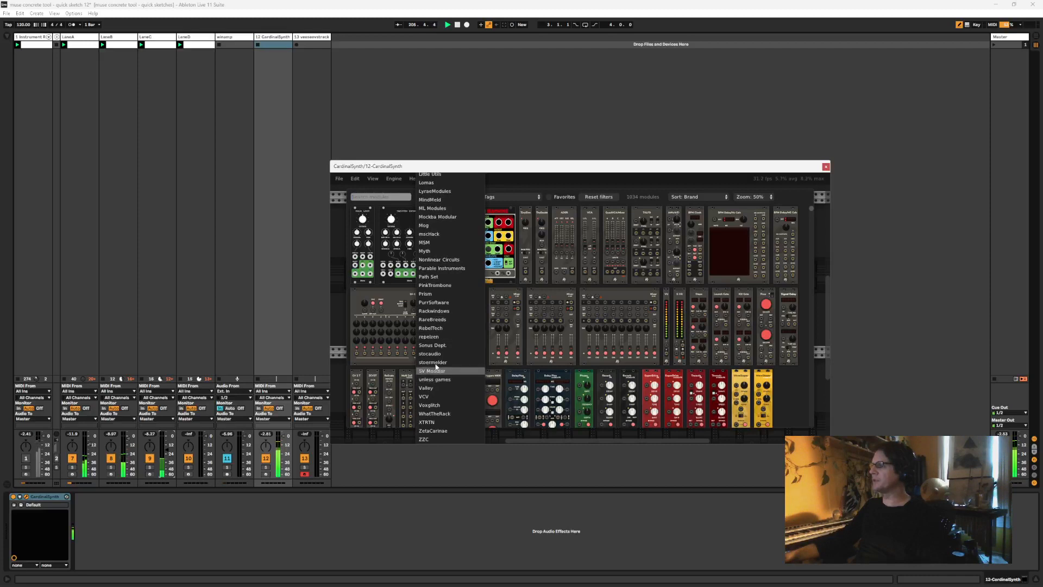
click(437, 362)
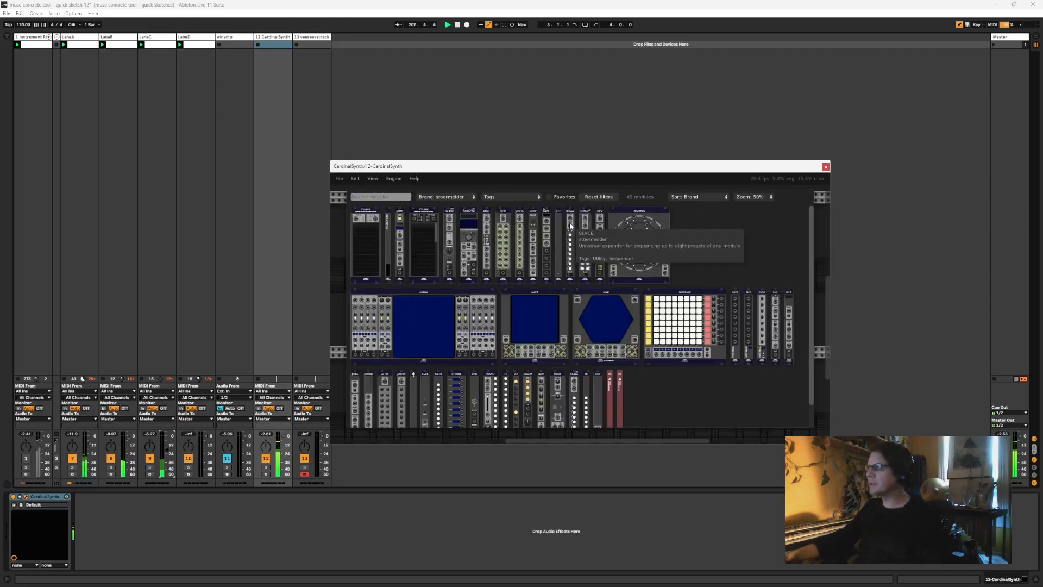
click(535, 223)
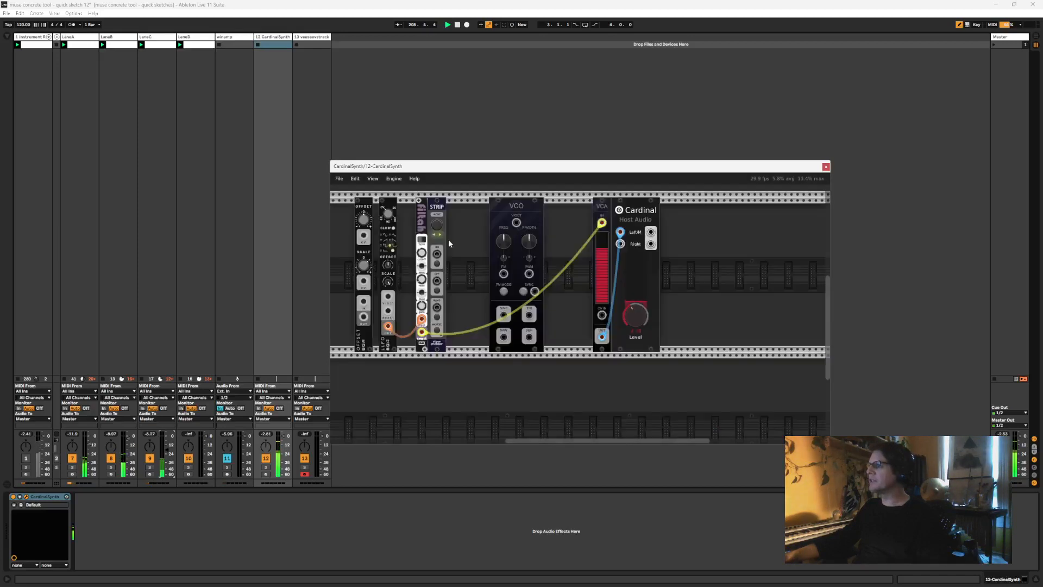
drag(441, 207, 412, 218)
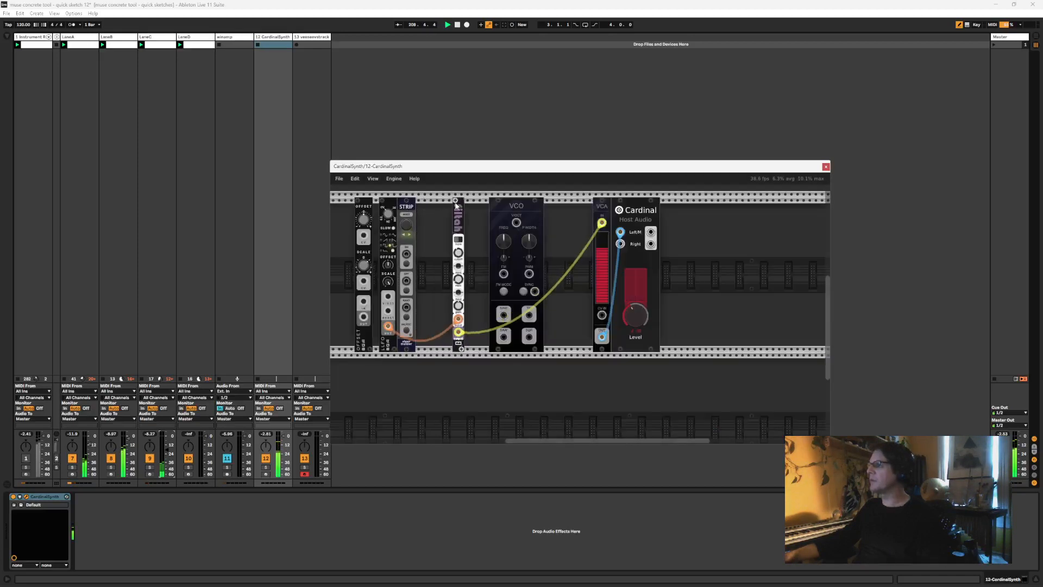
click(410, 224)
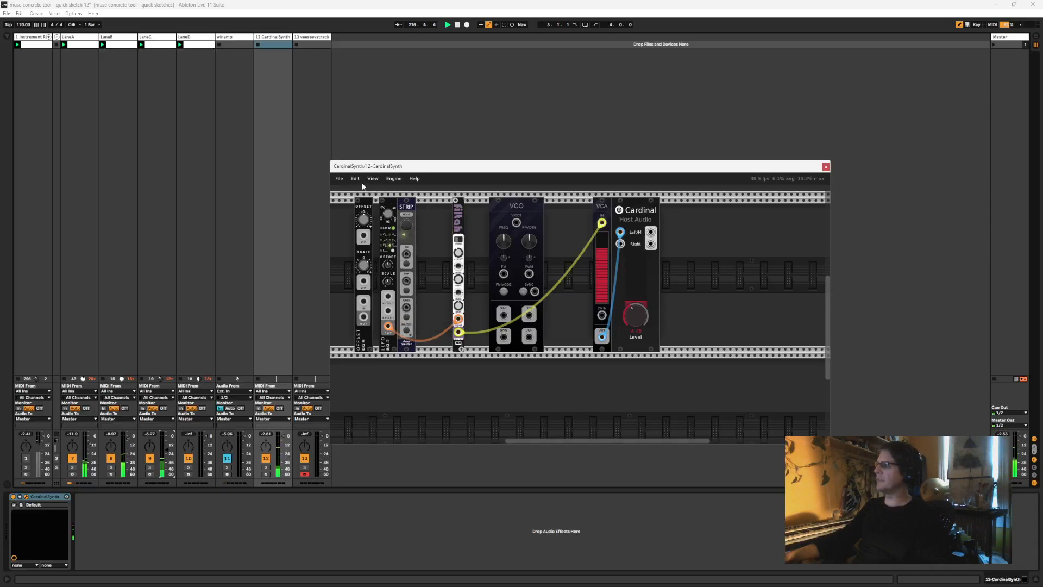
Duplicate the LFO on the other side of STRIP, patch its output into STRIP's lower input, and separate Offset from the group
key(ctrl+d)
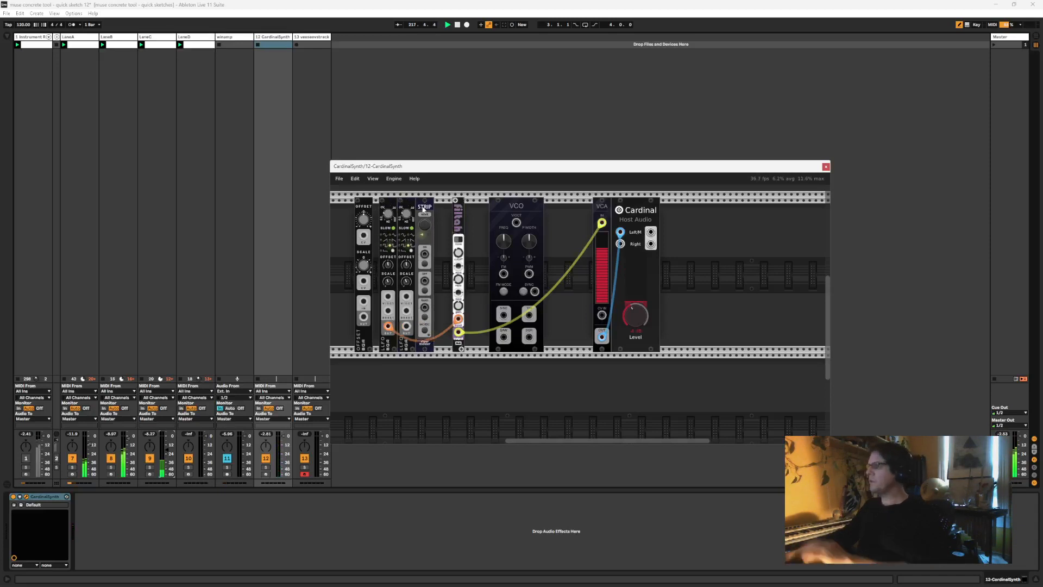
drag(406, 205, 427, 207)
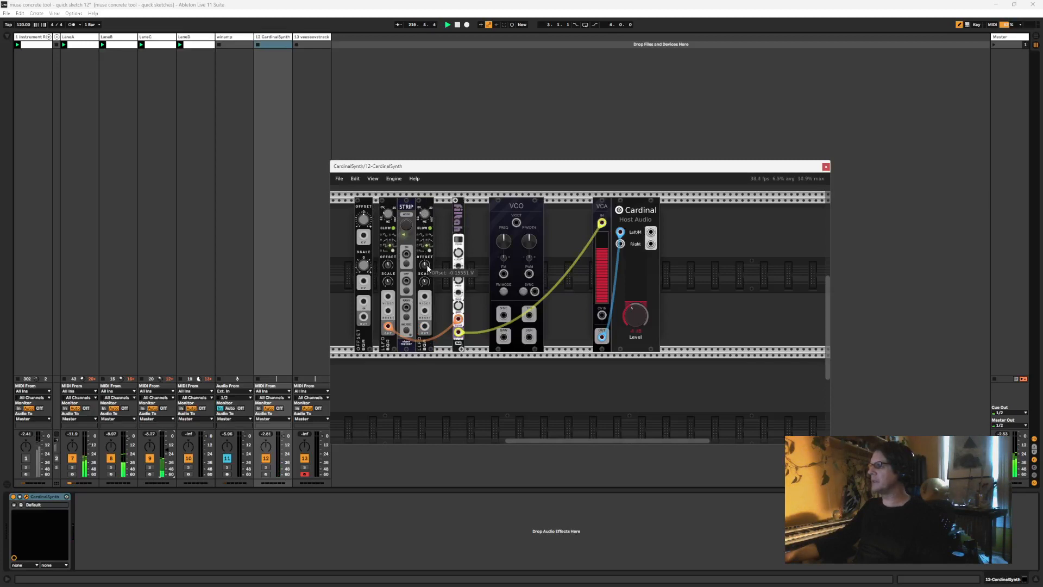
mouse_move(427, 283)
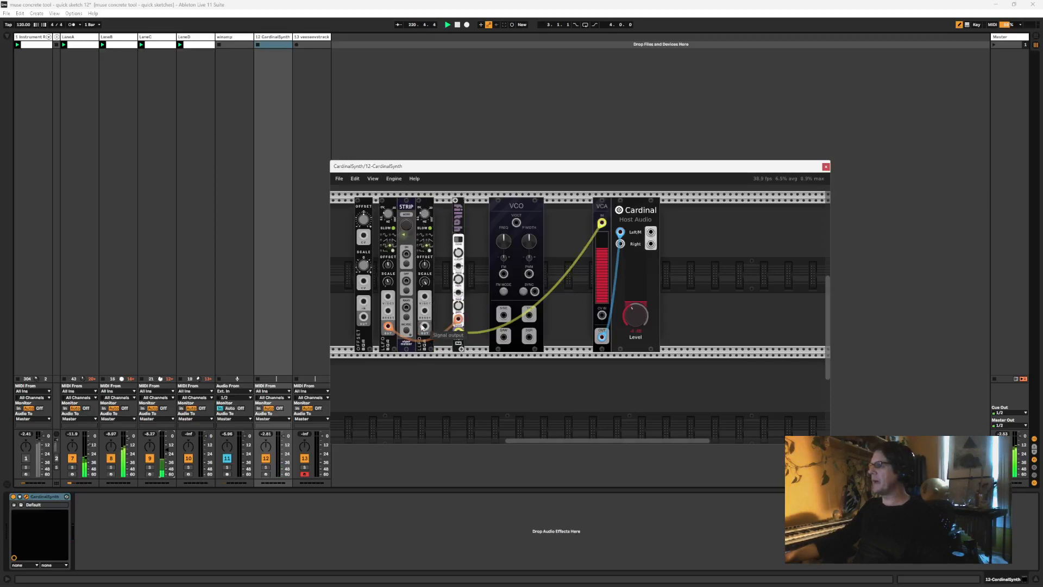
drag(425, 326, 407, 308)
mouse_move(426, 219)
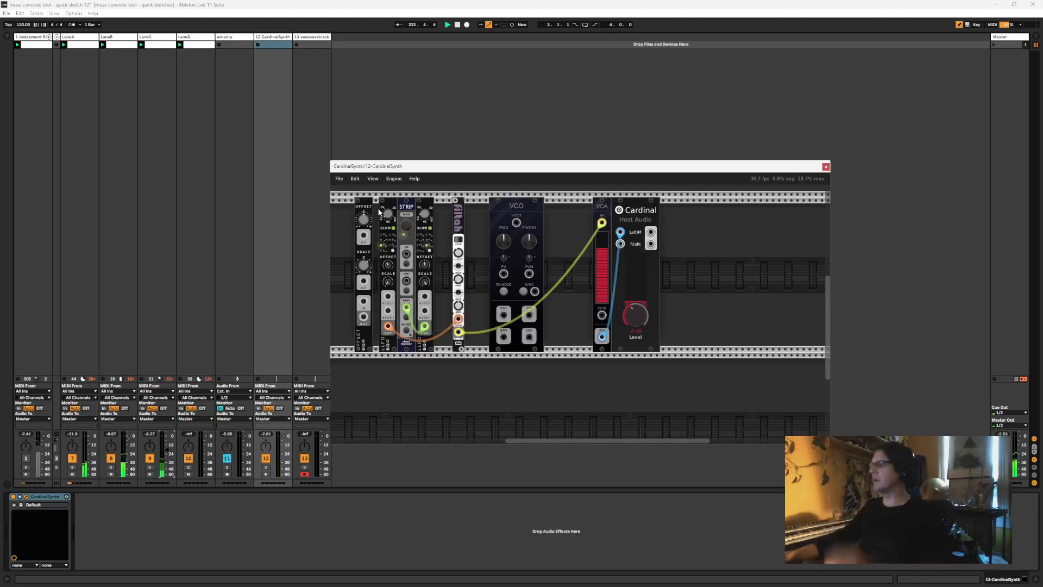
drag(368, 205, 361, 204)
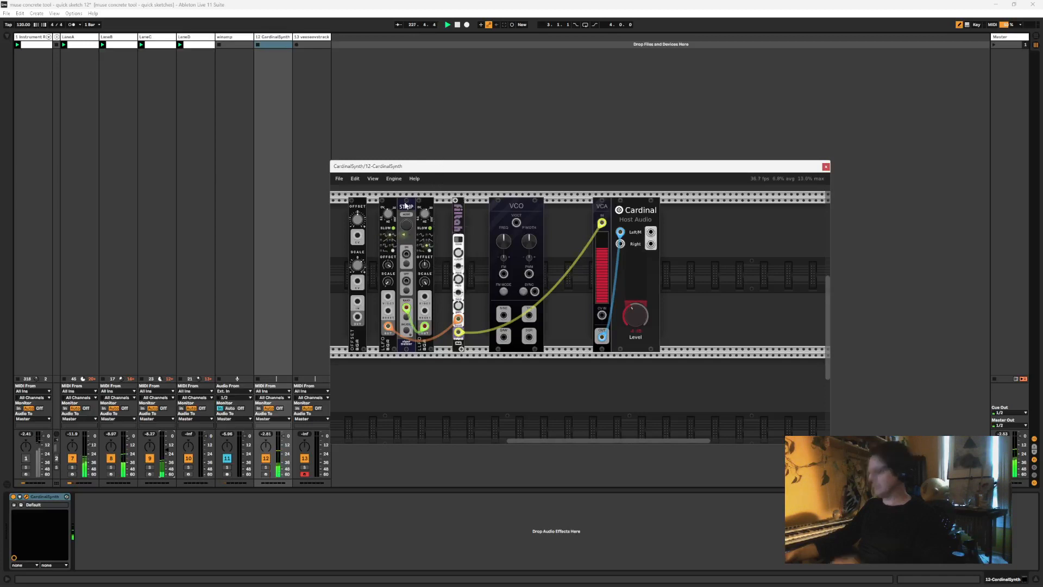
Place a duplicate of STRIP against the white filtah module and add another Bogaudio LFO beside it, searching all brands for lfo
key(ctrl+d)
drag(405, 205, 455, 206)
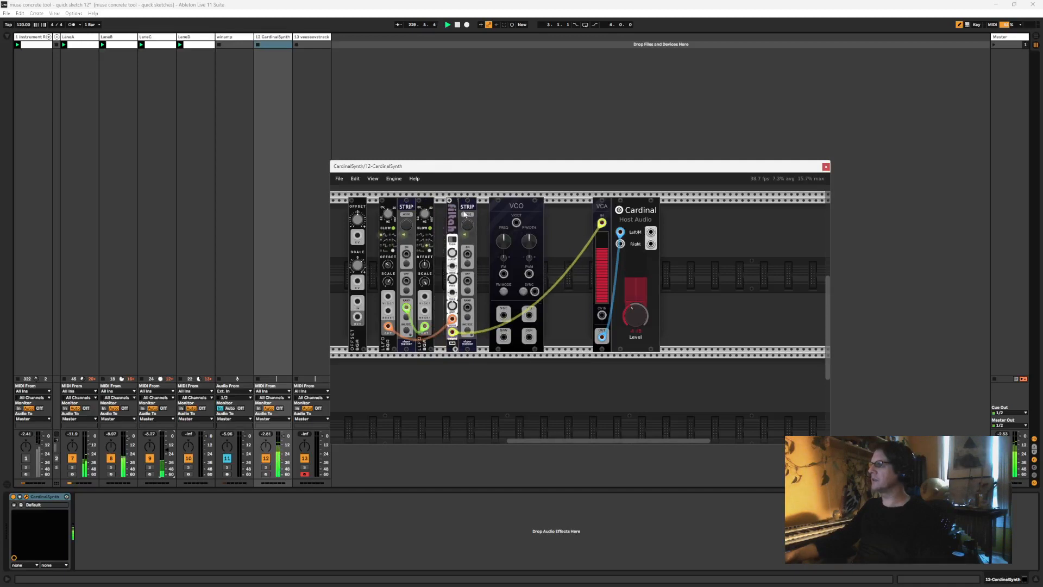
right_click(534, 216)
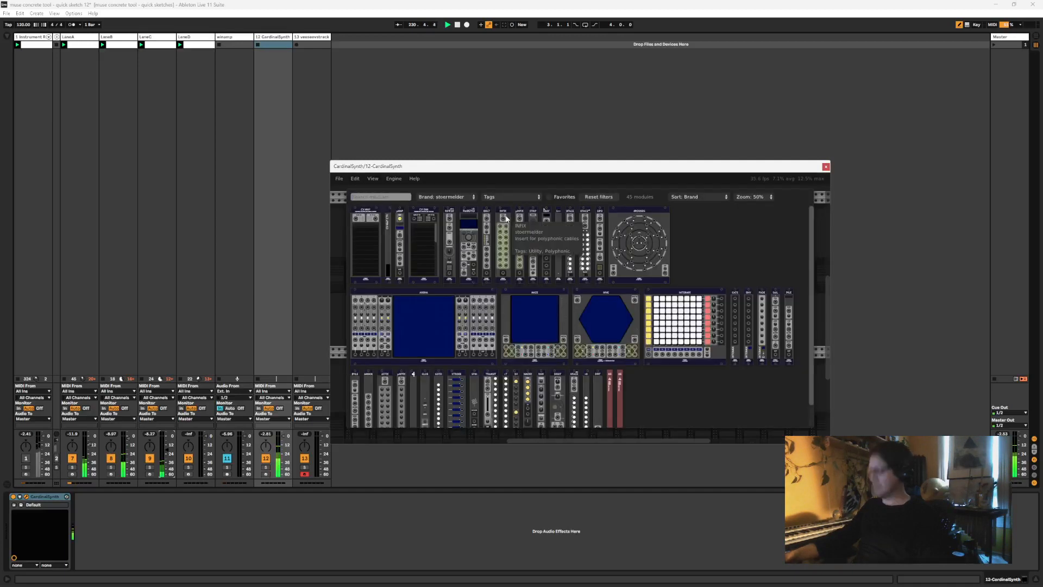
text(lfo)
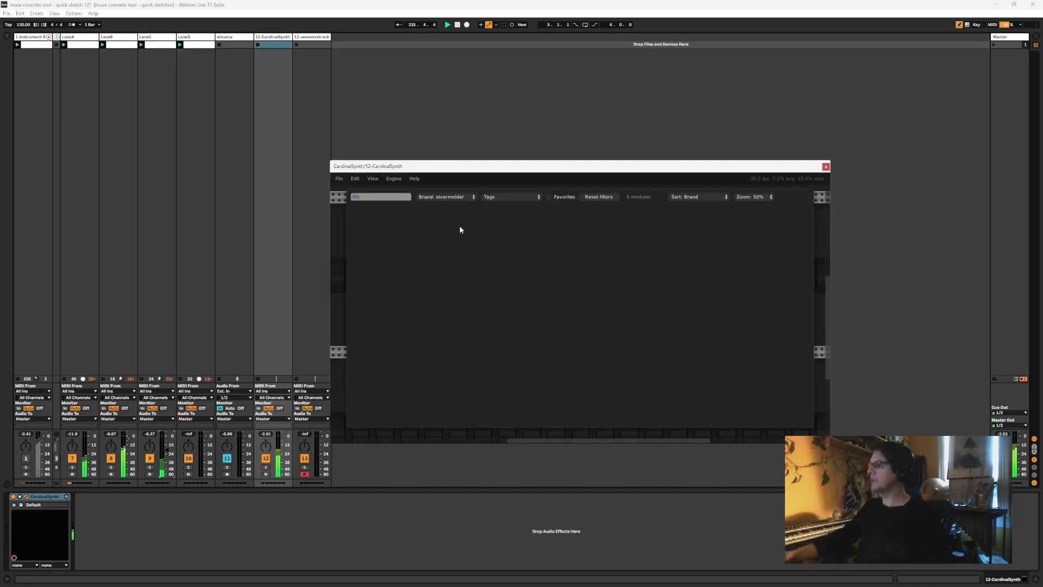
click(590, 198)
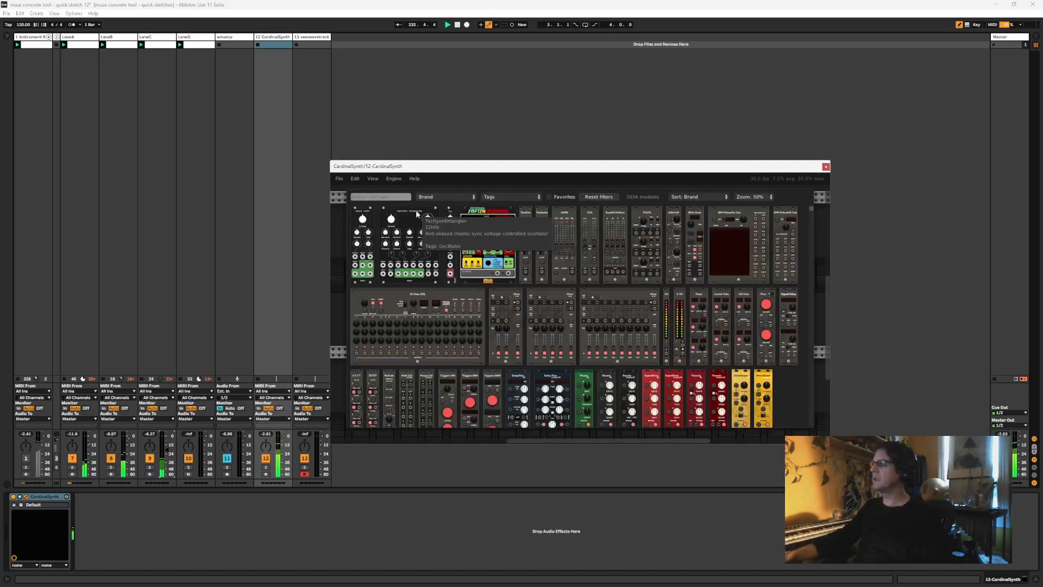
click(394, 200)
text(lfo)
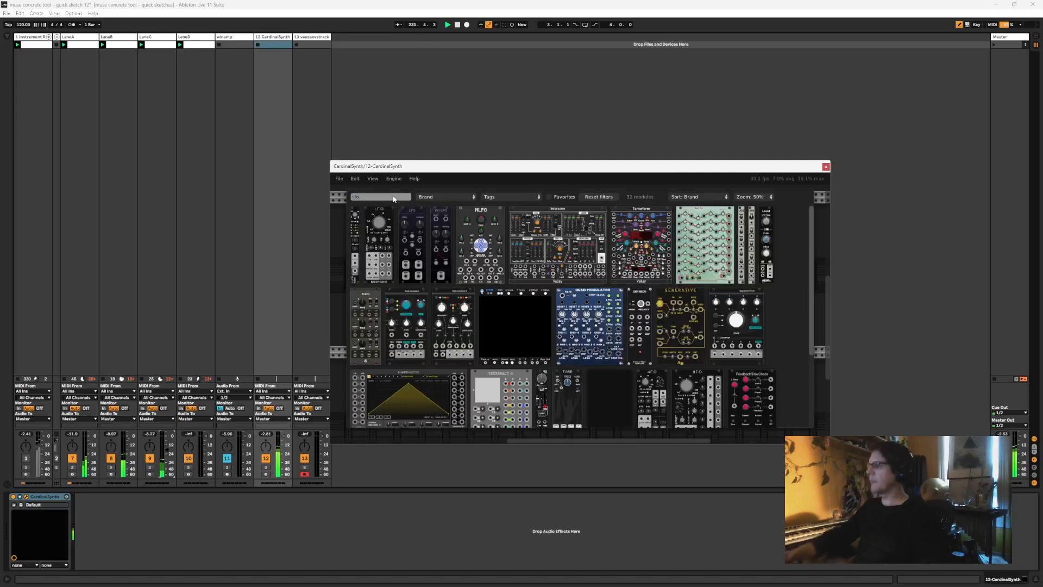
click(355, 210)
drag(508, 205, 480, 209)
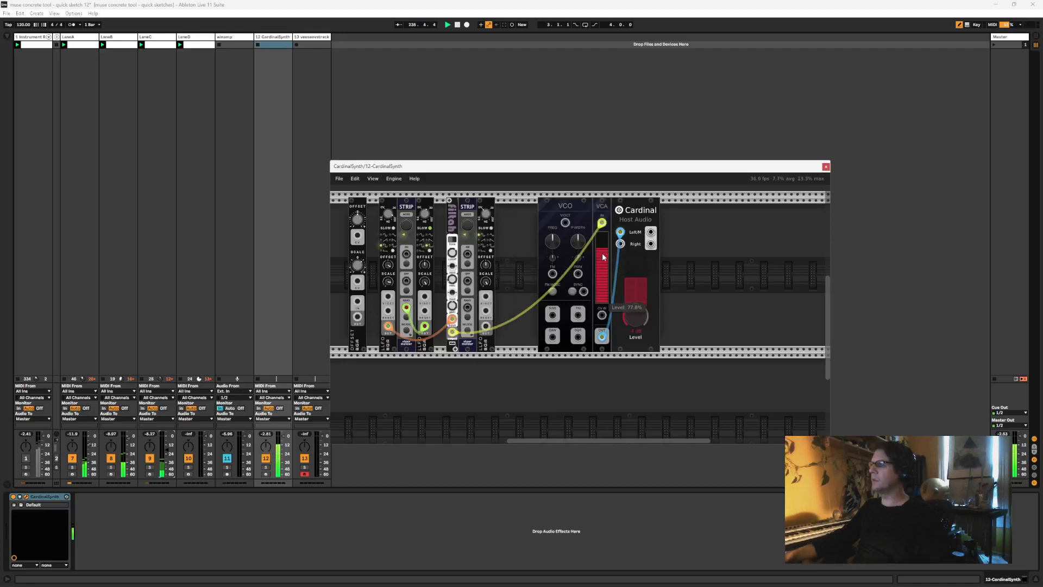
Patch the newest LFO's output into the second STRIP's lower input and move both modules away from filtah
drag(485, 325, 467, 308)
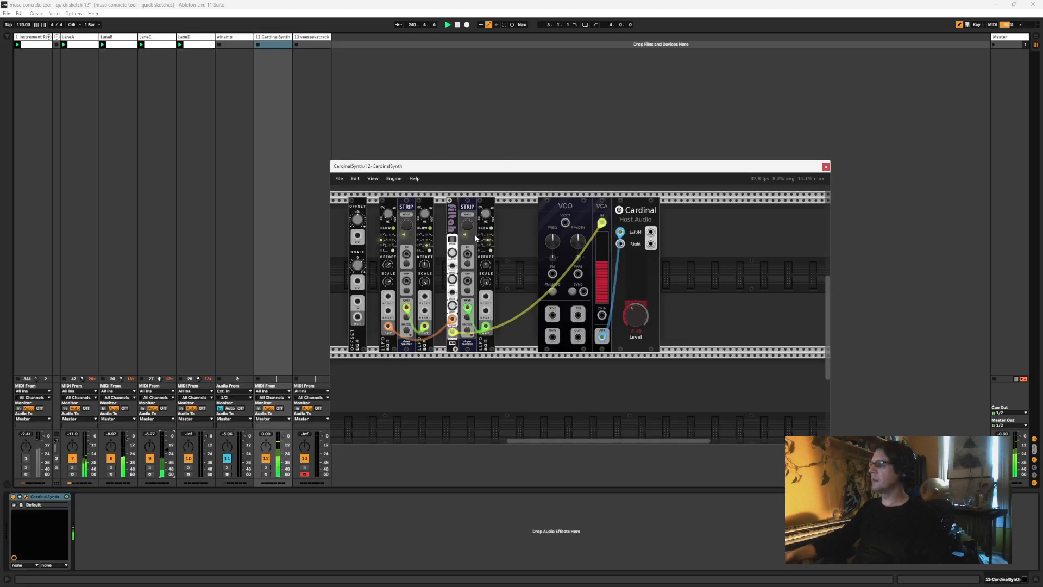
drag(467, 190, 487, 207)
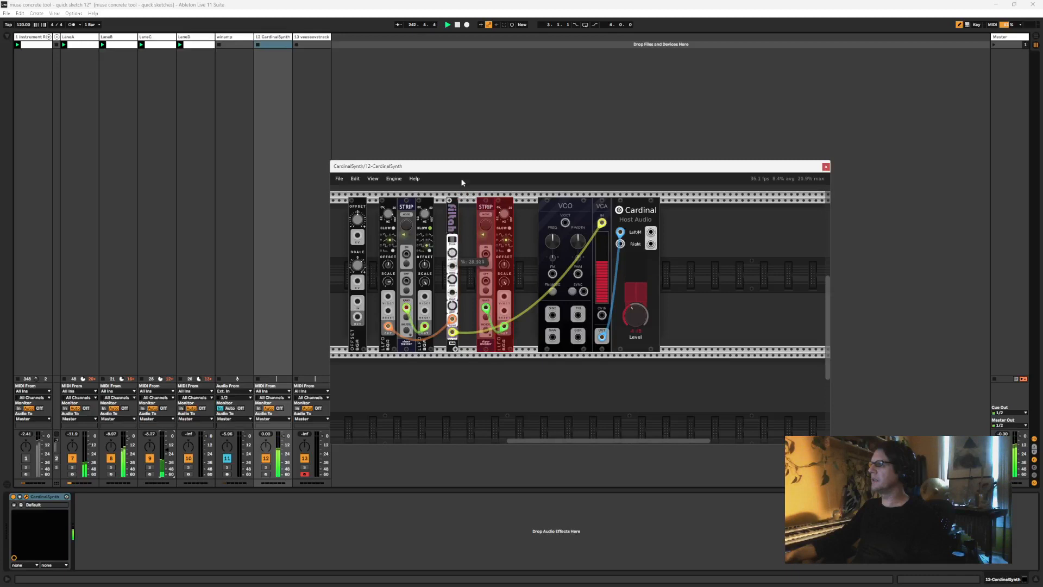
click(520, 249)
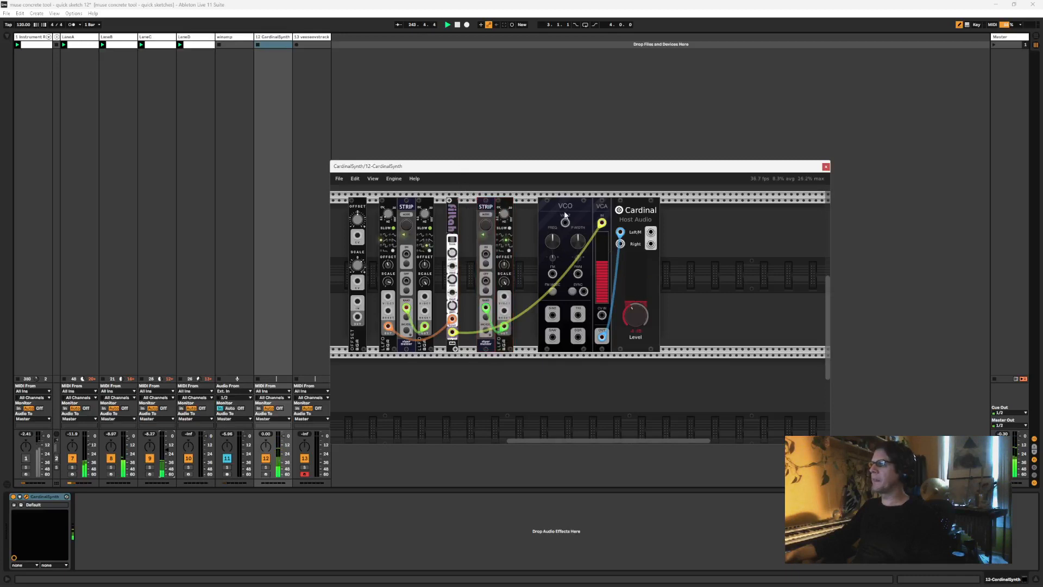
Move the Host Audio module away from the VCA and delete the VCO from the rack
drag(618, 210, 661, 211)
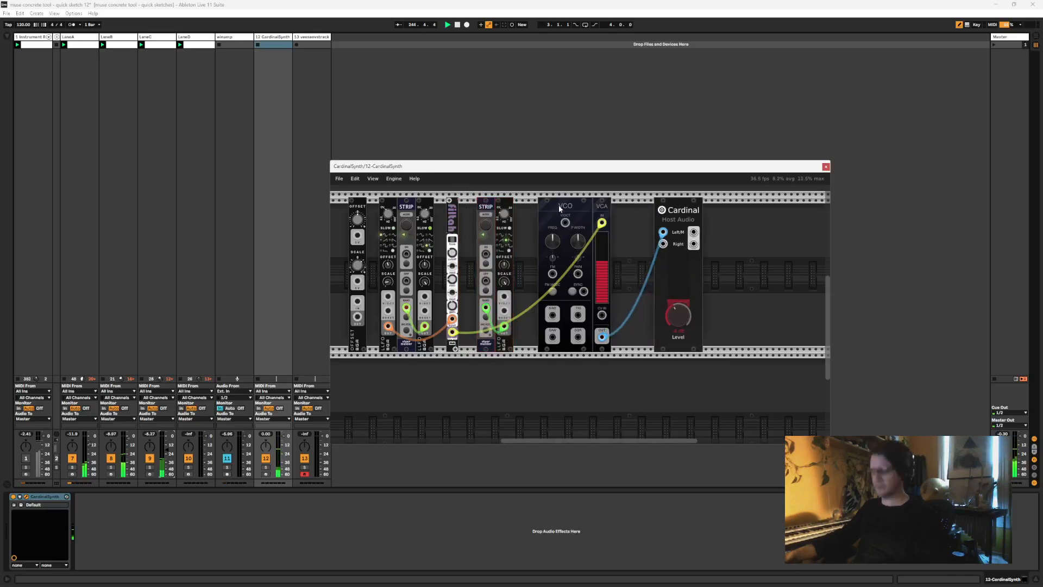
scroll(559, 204, down, 4)
scroll(562, 302, up, 3)
key(Delete)
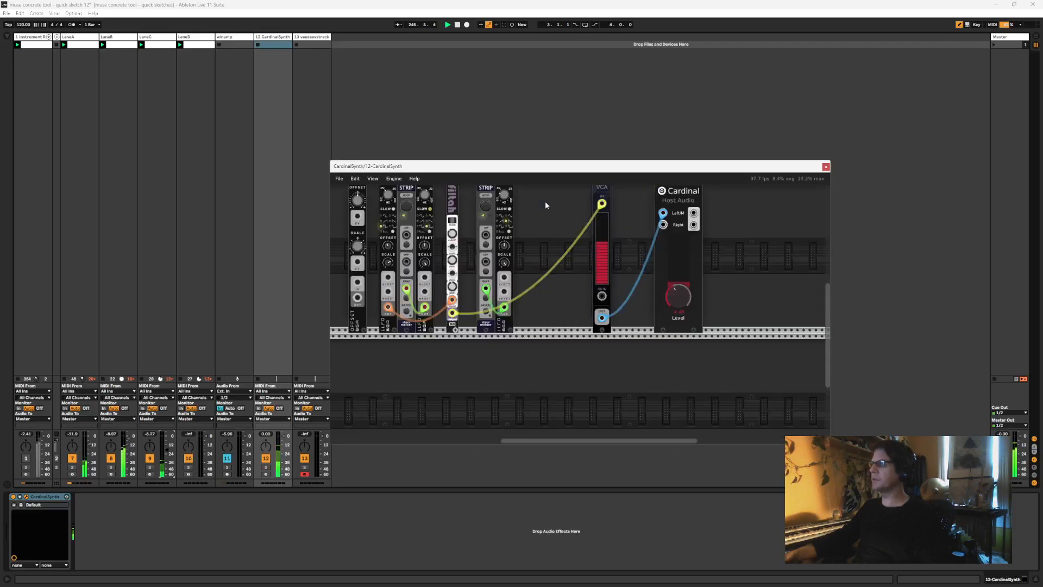
scroll(554, 256, up, 3)
scroll(553, 272, down, 3)
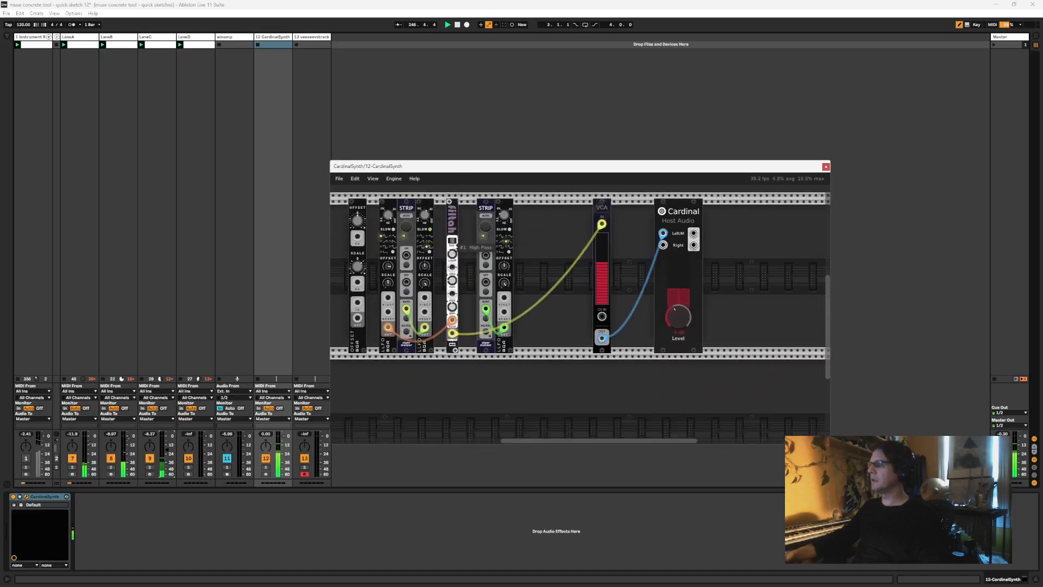
Delete the second STRIP and its attached LFO from the space between filtah and the VCA
drag(459, 305, 462, 325)
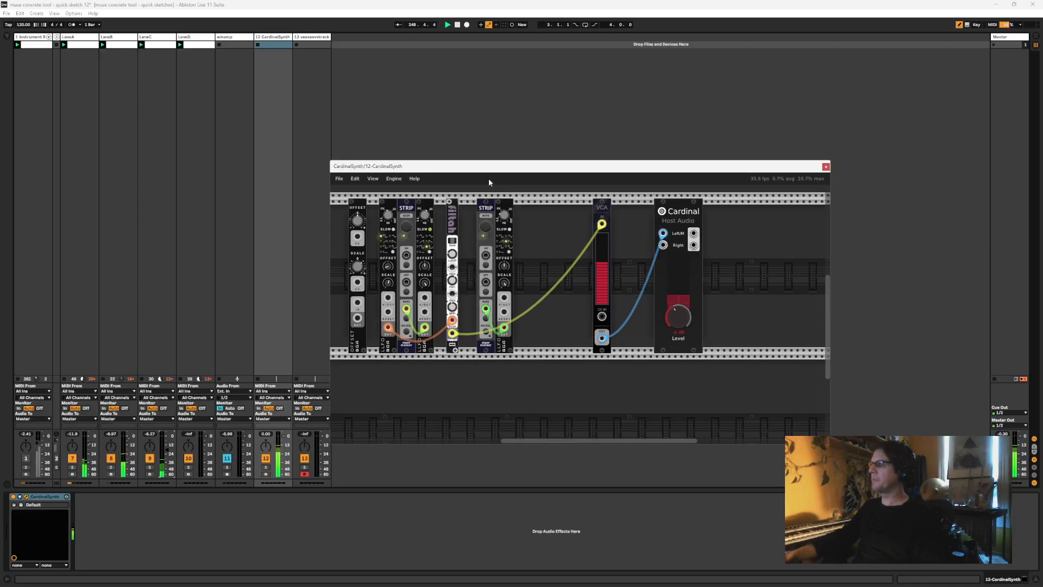
drag(474, 207, 518, 220)
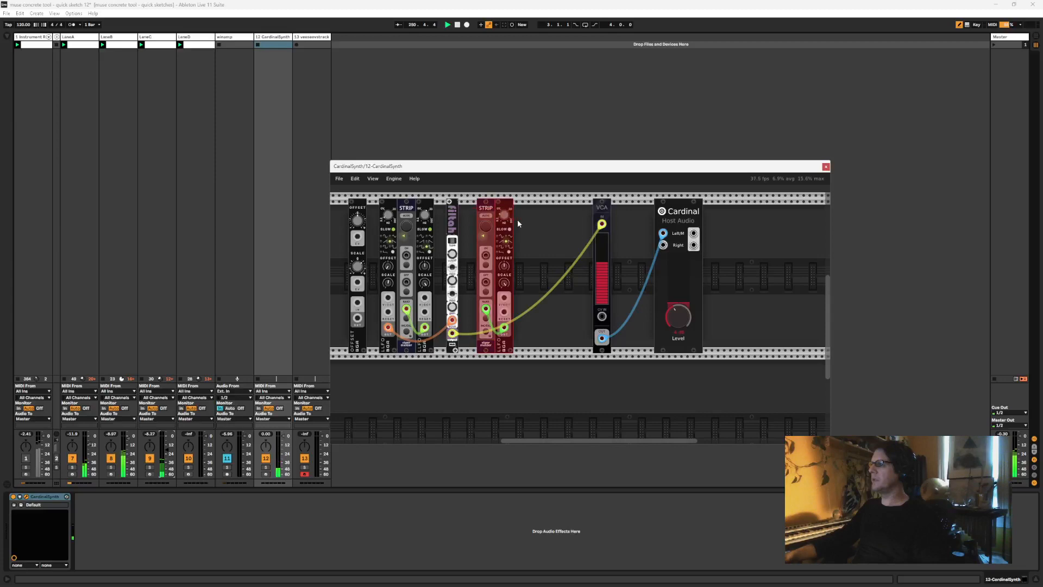
key(Delete)
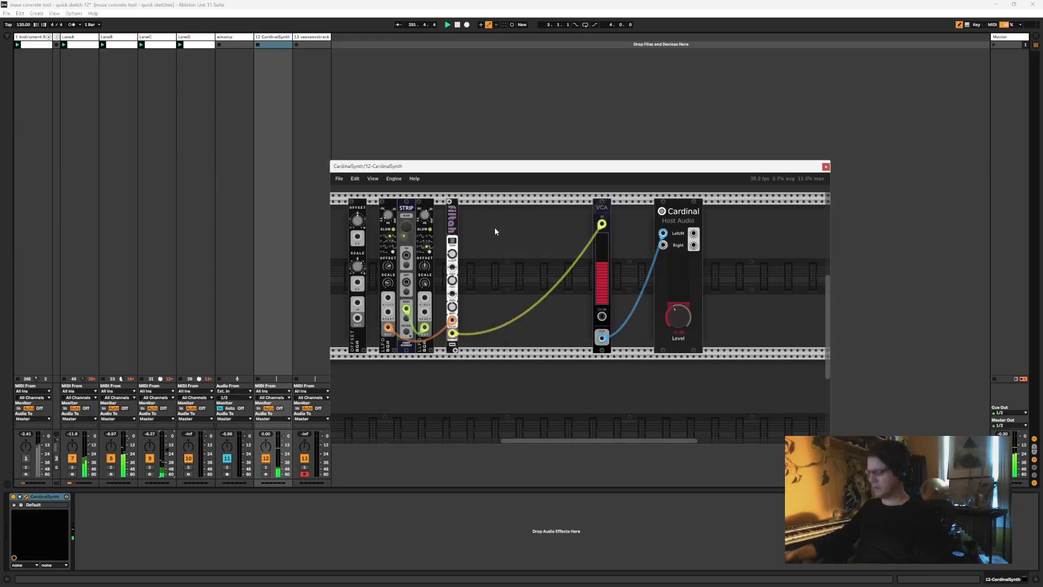
Search the modules for texture, add the texture synthesizer, and place it between the VCA and Host Audio
right_click(494, 227)
text(t)
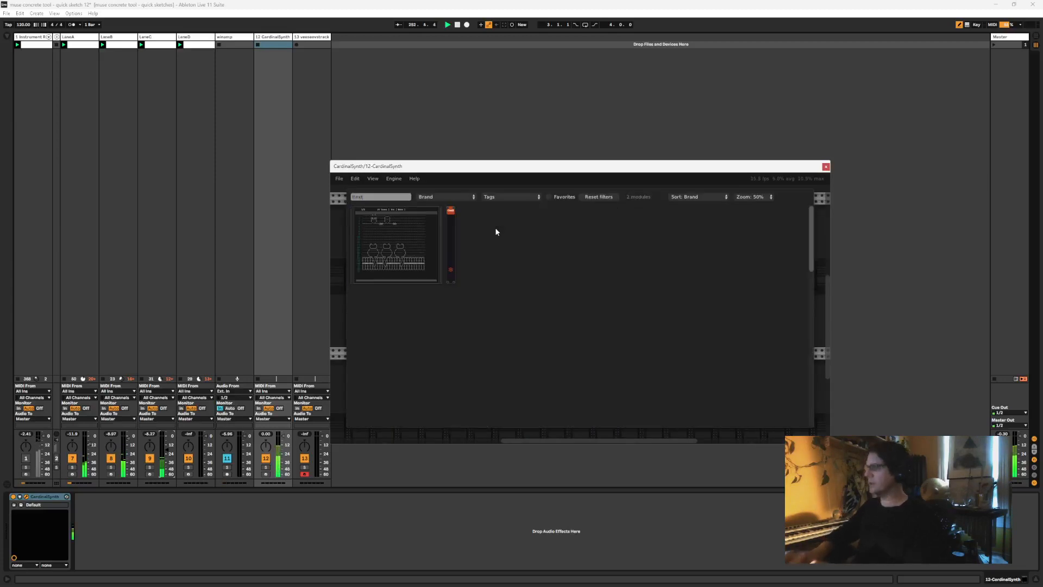
text(teture)
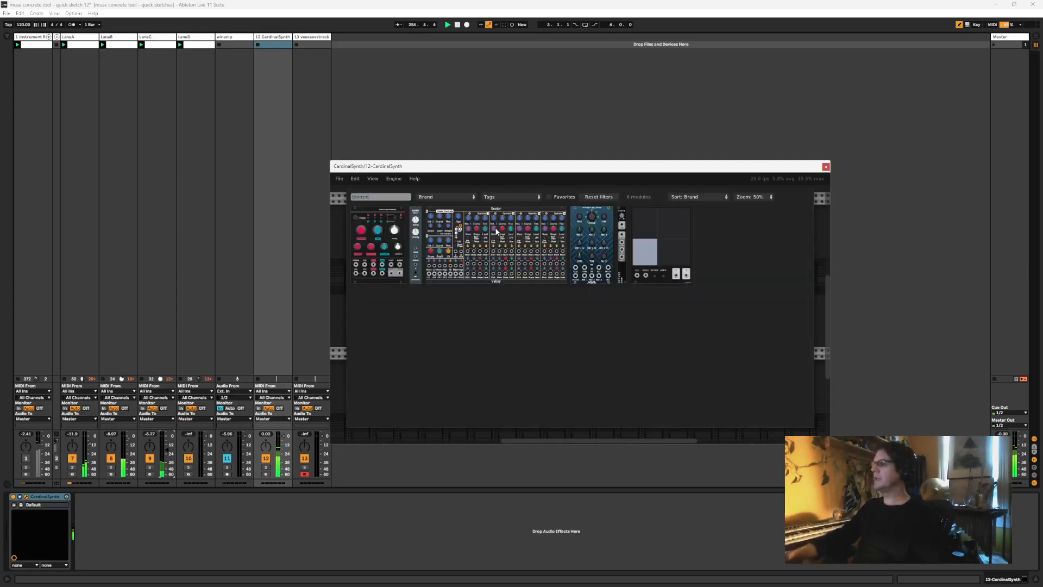
click(397, 229)
drag(500, 206, 676, 217)
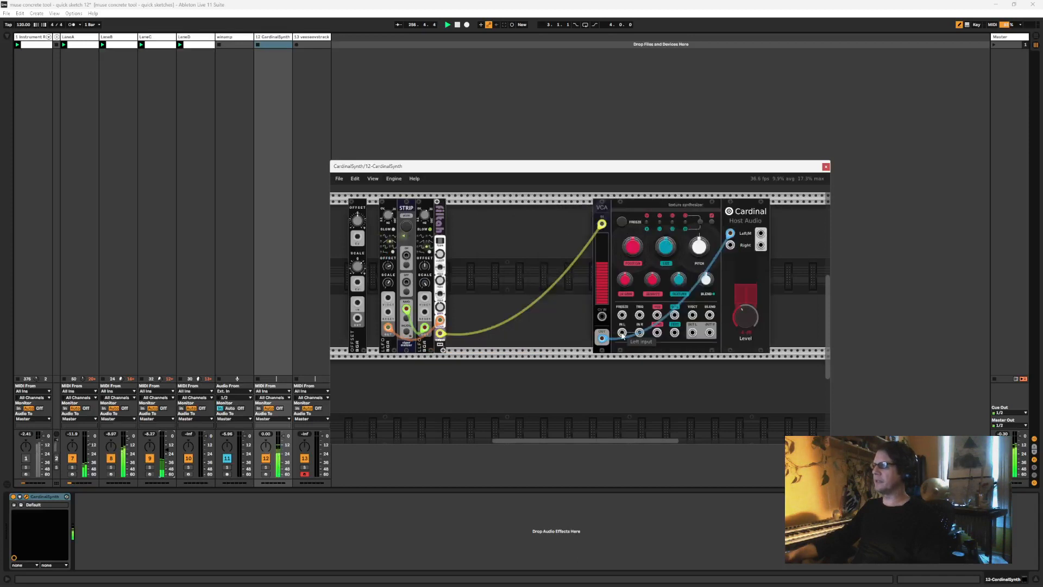
Route the VCA output into the texture synthesizer's left input and its two outputs into Host Audio Left and Right
drag(599, 229, 562, 229)
drag(730, 233, 625, 328)
mouse_move(693, 333)
mouse_down()
mouse_move(728, 217)
mouse_move(710, 332)
mouse_up()
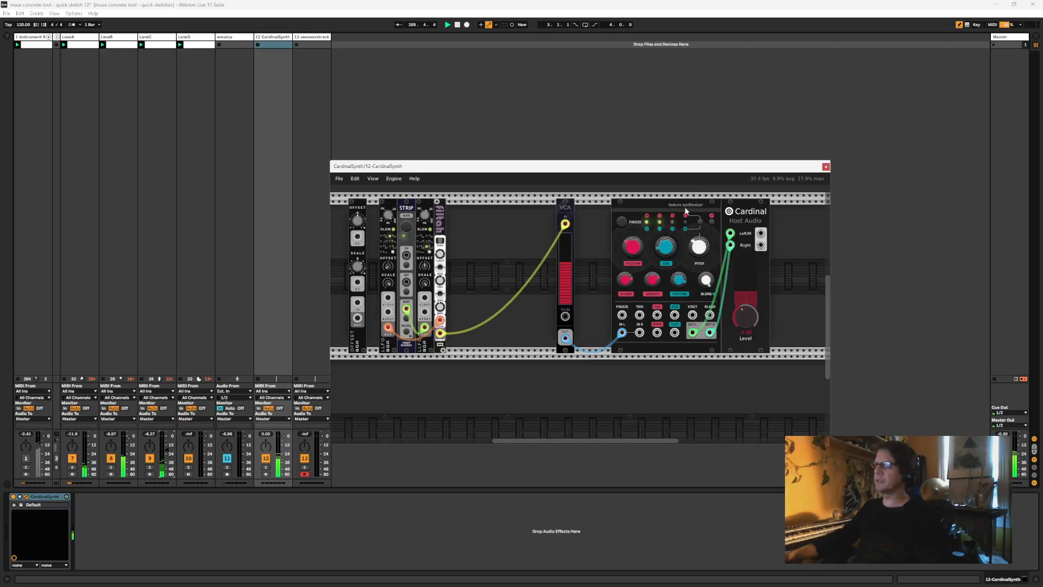
drag(686, 208, 733, 250)
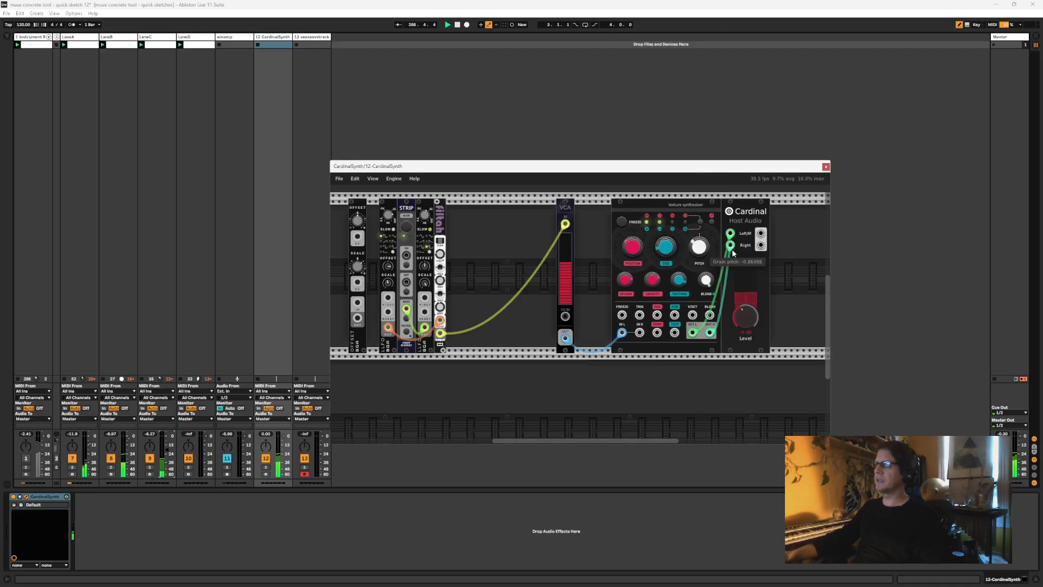
Move the VCA closer to filtah, search the modules for remove, add ReMOVE, and place it against the texture synthesizer
drag(556, 206, 497, 205)
right_click(527, 214)
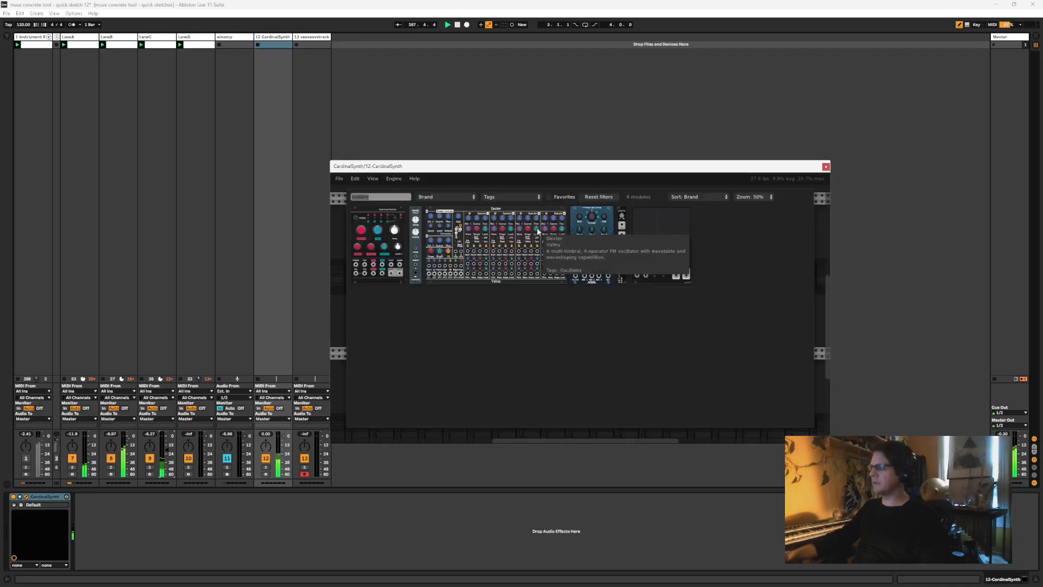
text(st)
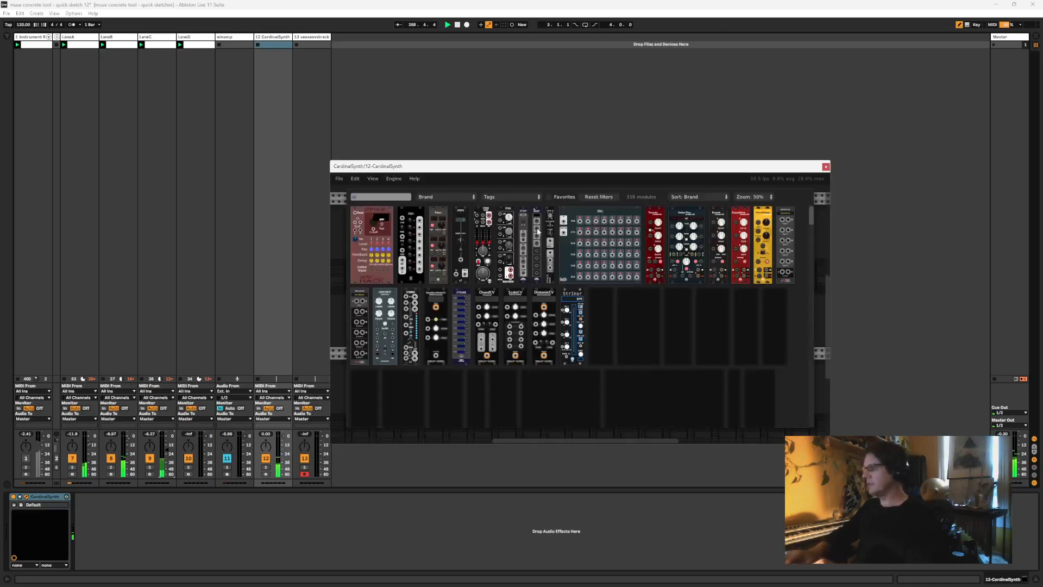
key(BackSpace)
key(BackSpace)
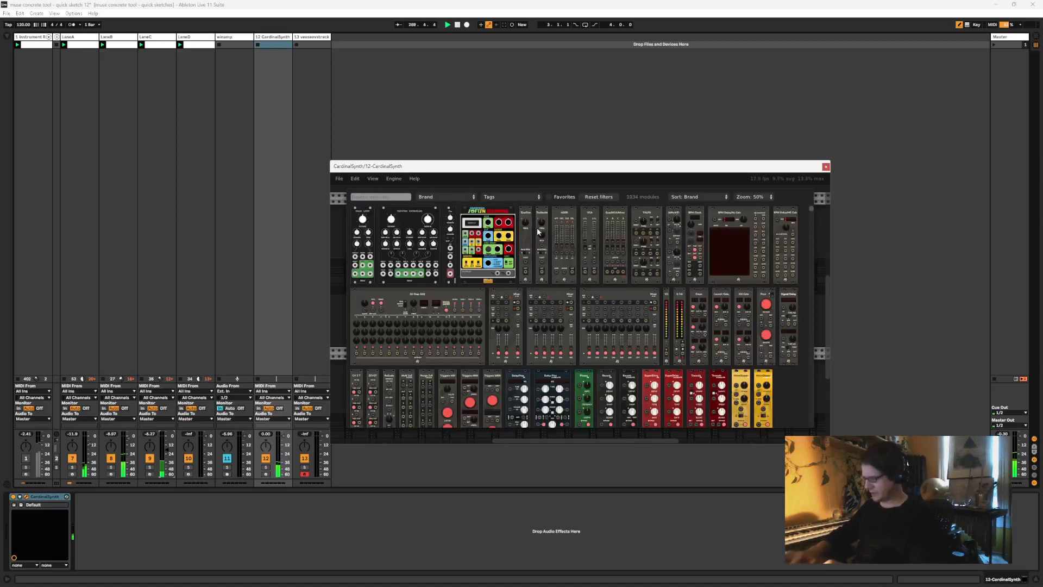
text(remove)
click(355, 214)
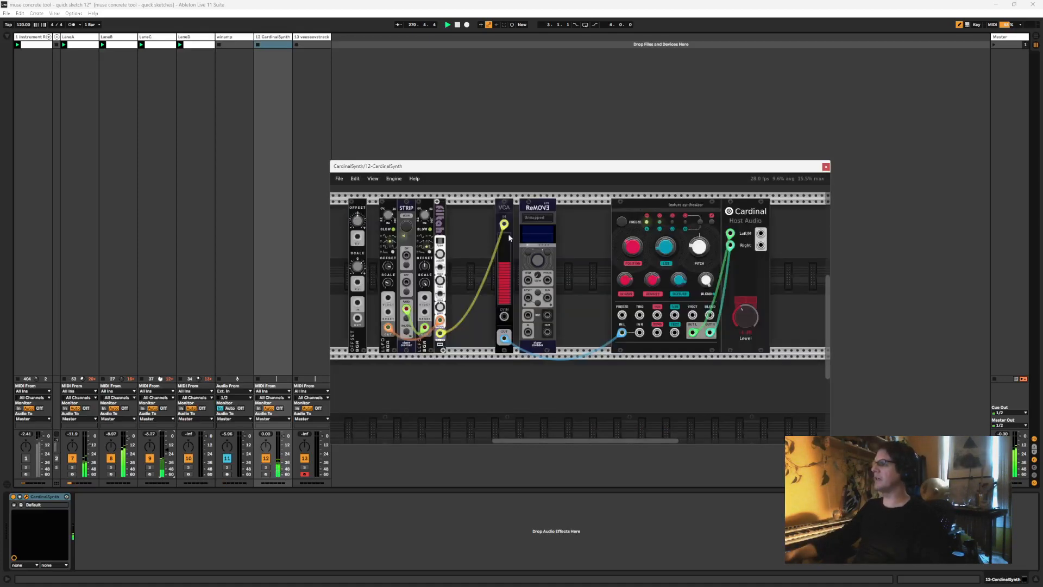
drag(555, 208, 603, 215)
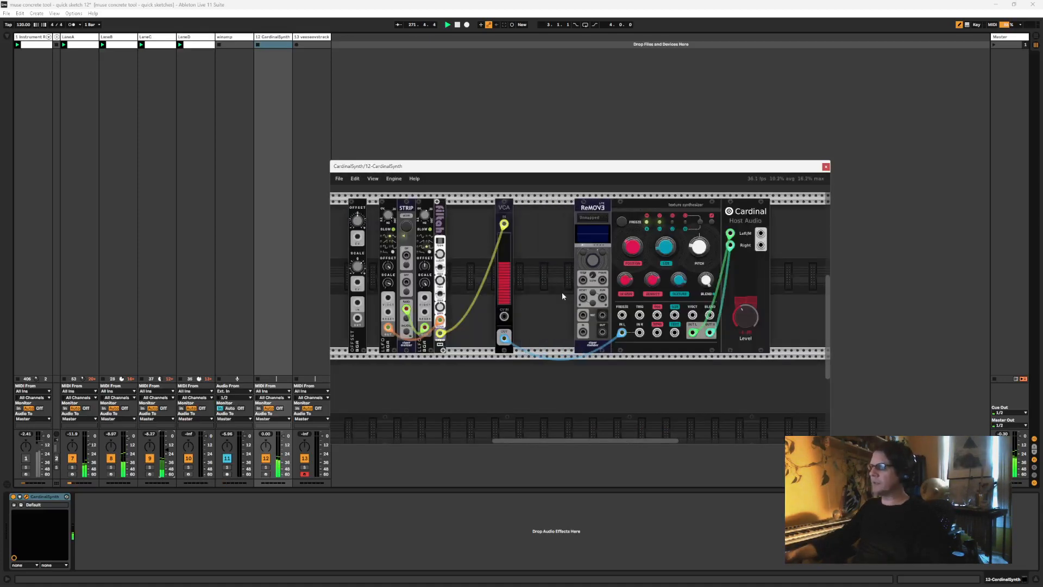
Add an Offset module between the VCA and ReMOVE and patch its output into ReMOVE, shifting the VCA to make room
drag(512, 204, 500, 206)
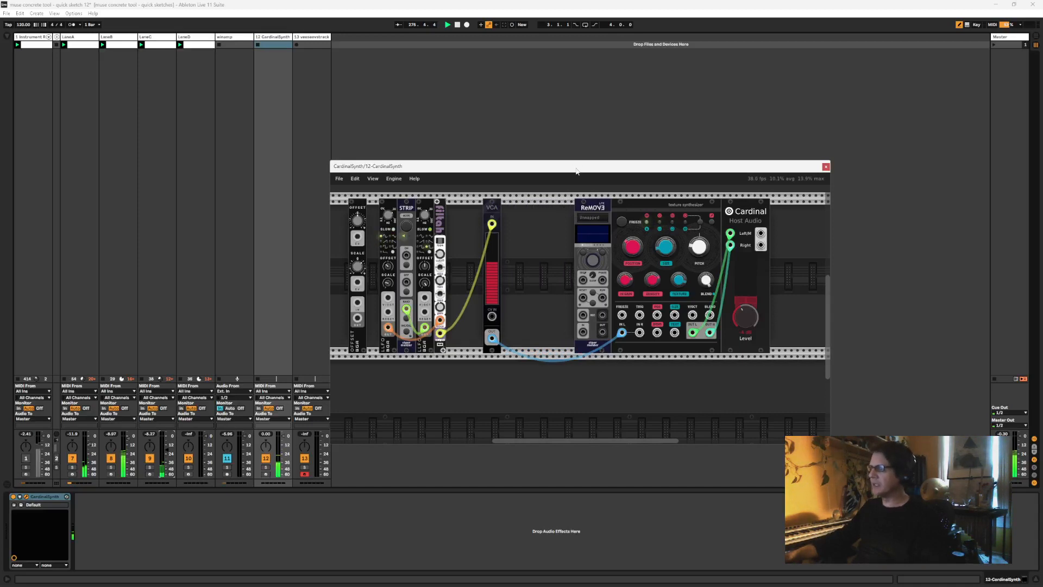
right_click(548, 267)
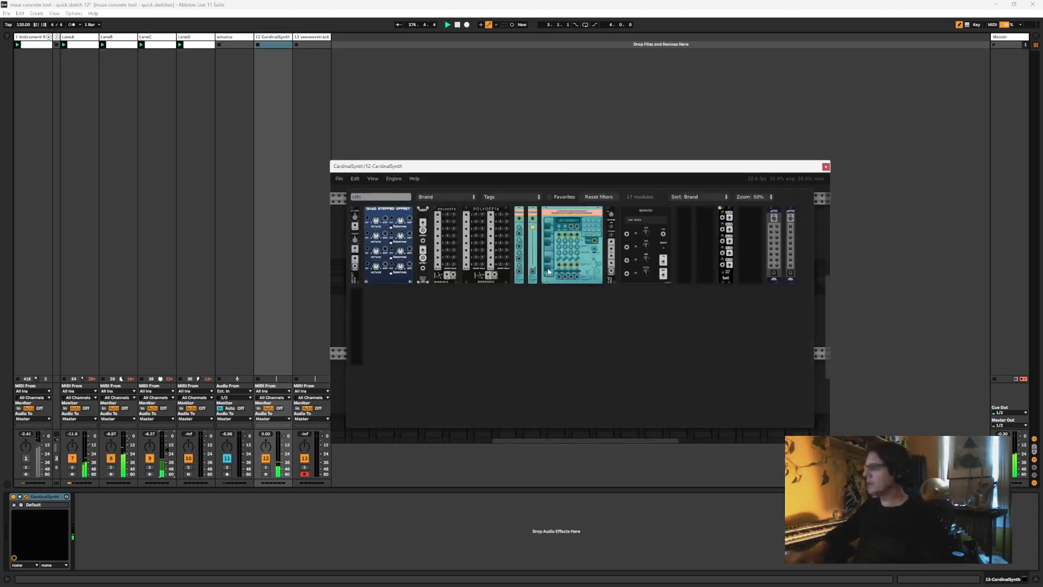
key(Return)
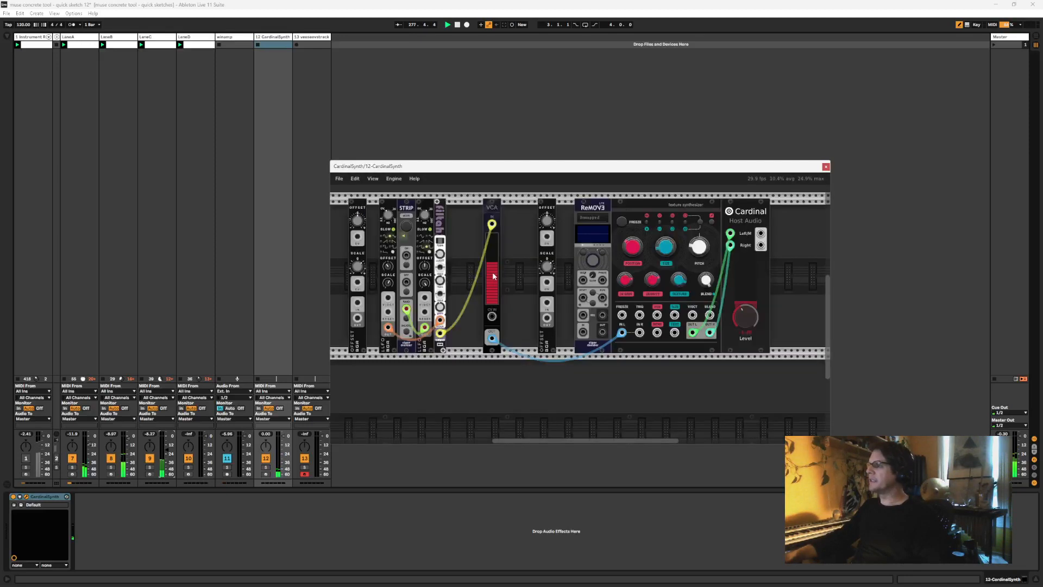
drag(546, 325, 603, 298)
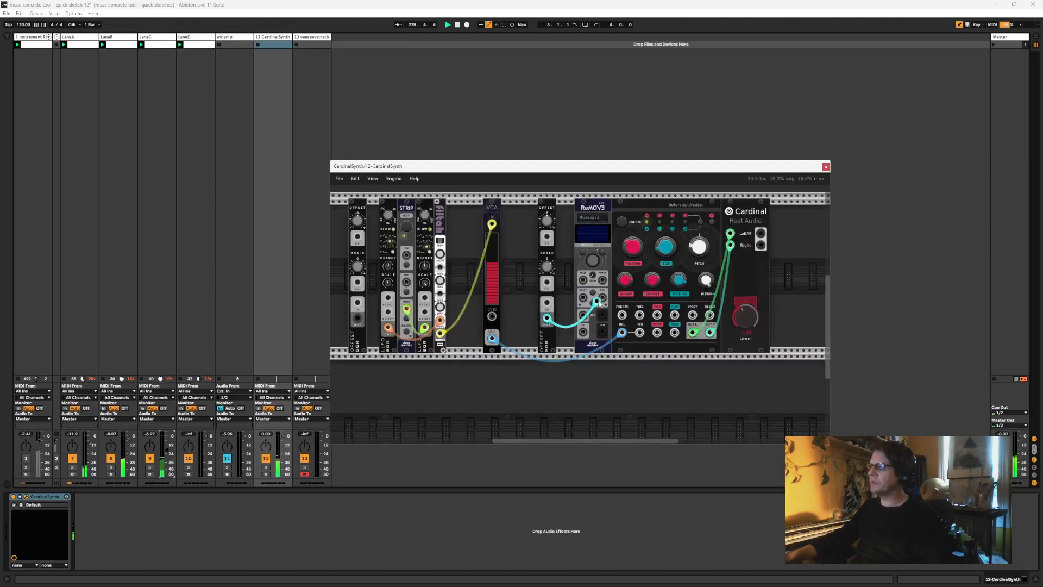
Map ReMOVE to the texture synthesizer's pitch knob and record a knob movement as automation
right_click(588, 211)
click(608, 360)
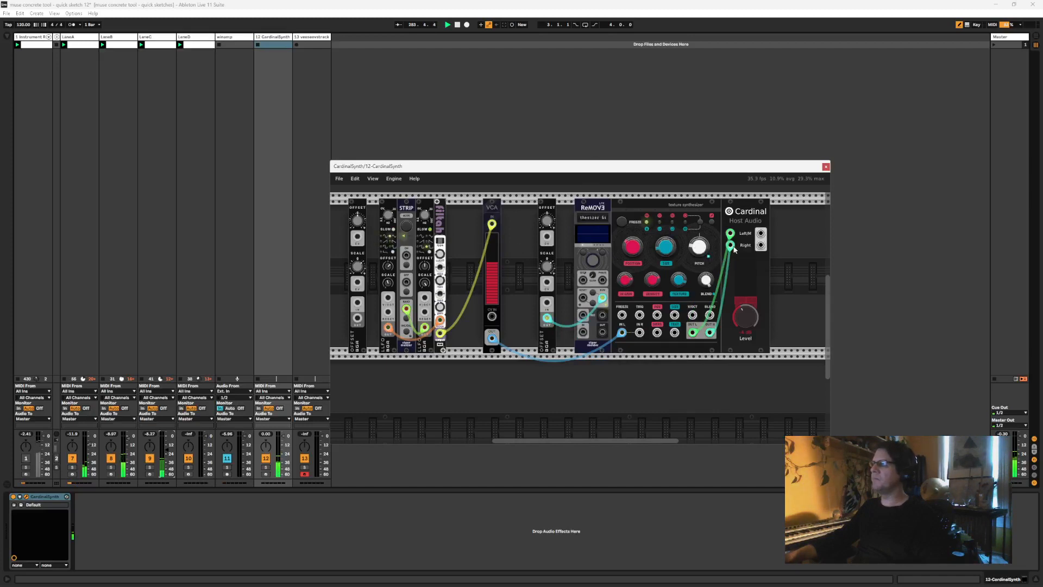
click(594, 264)
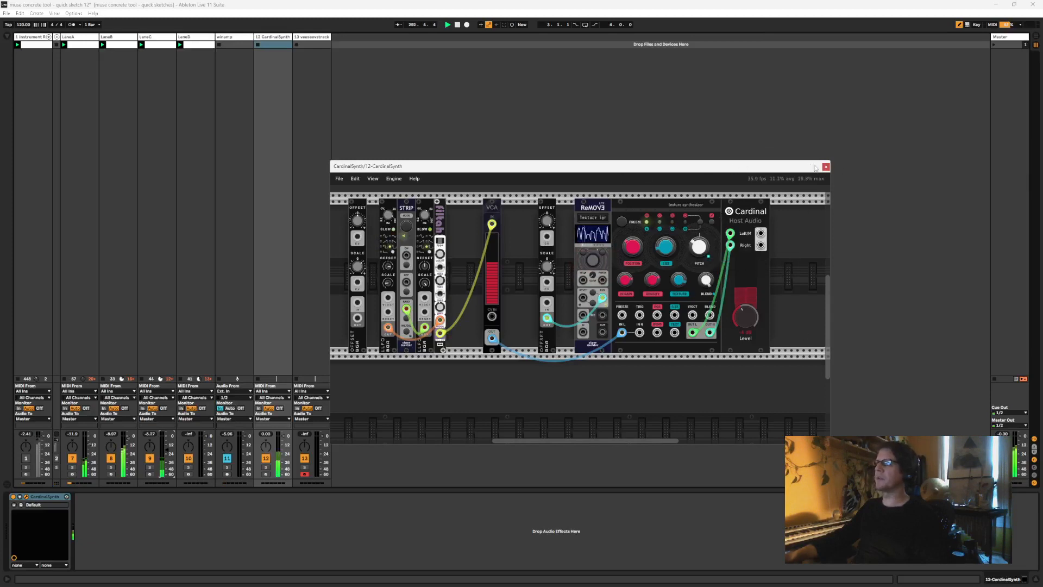
Open the museconcretetool on the Instrument Rack track and set its recording input source to 12-CardinalSynth
click(22, 37)
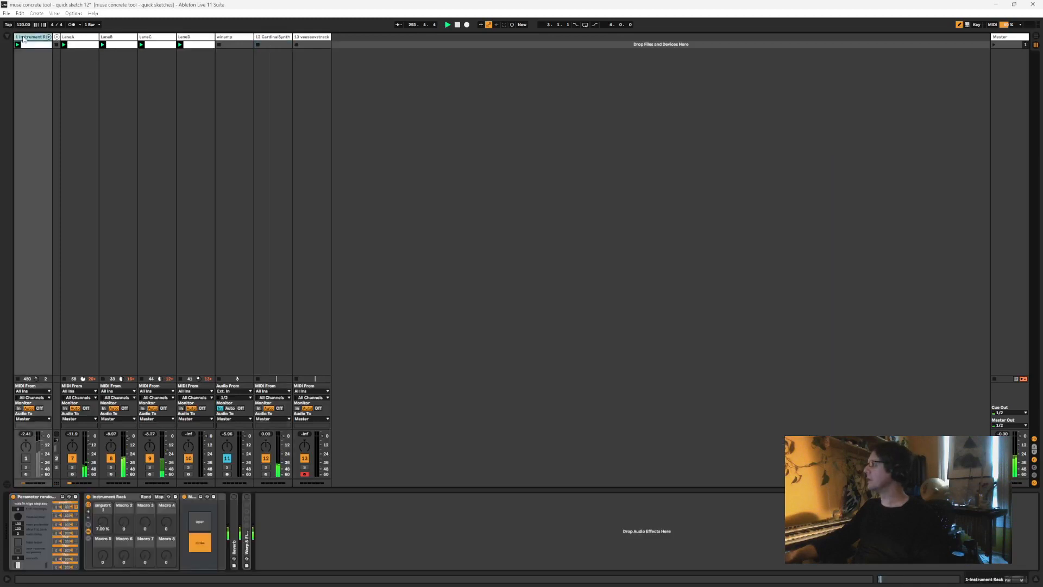
click(200, 522)
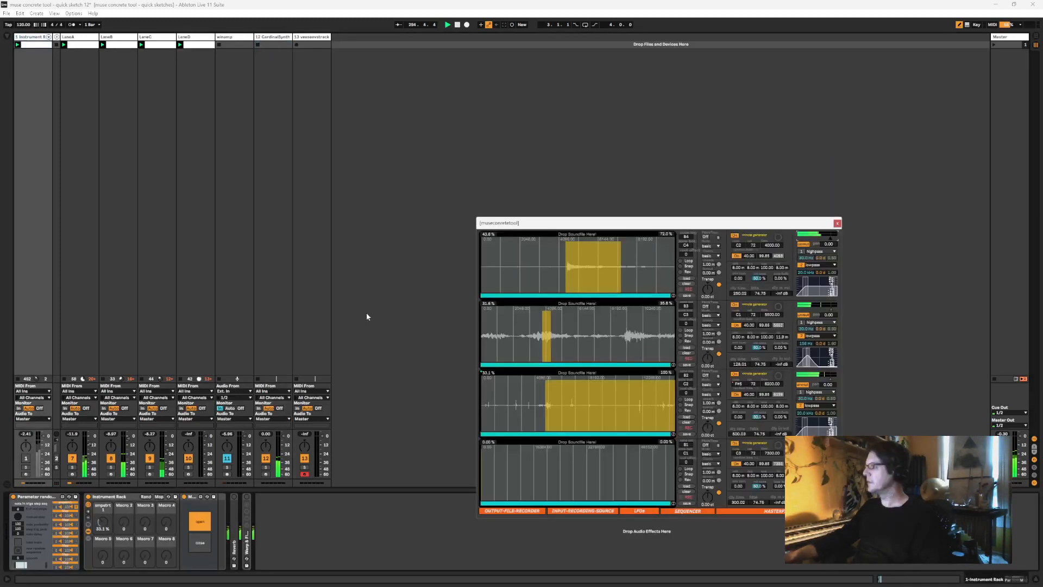
click(596, 511)
click(478, 326)
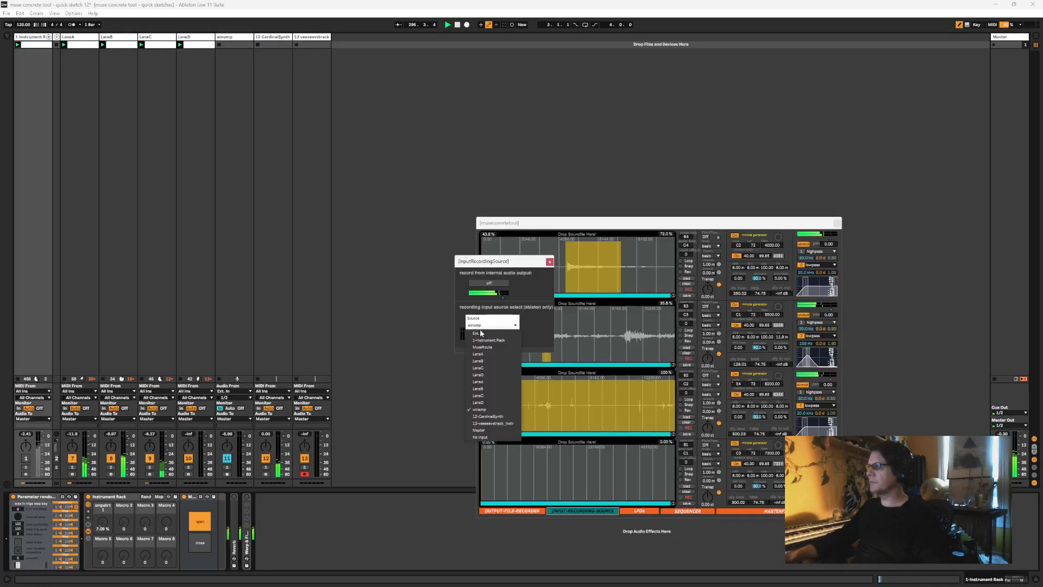
click(493, 418)
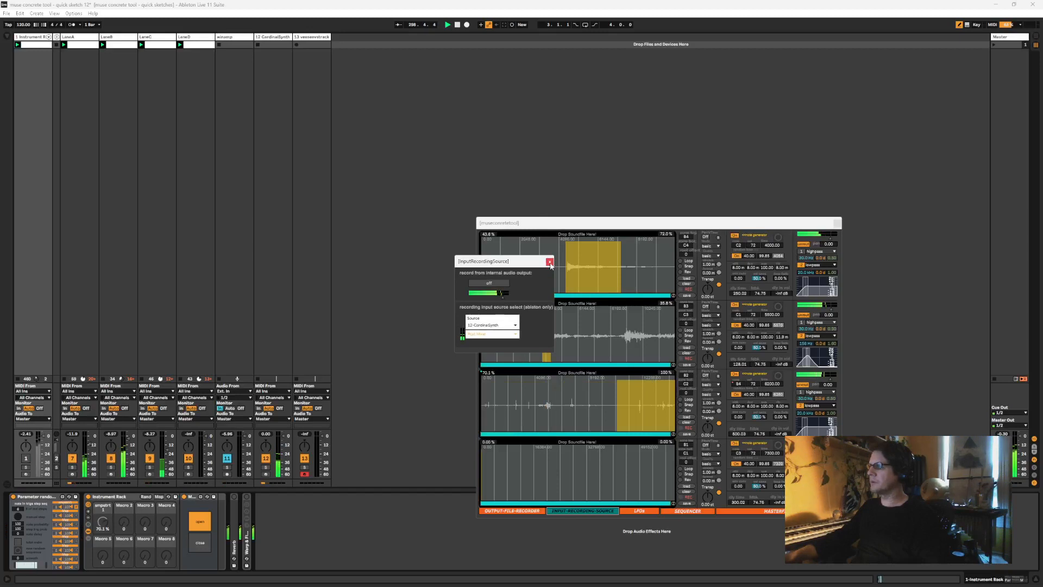
click(506, 327)
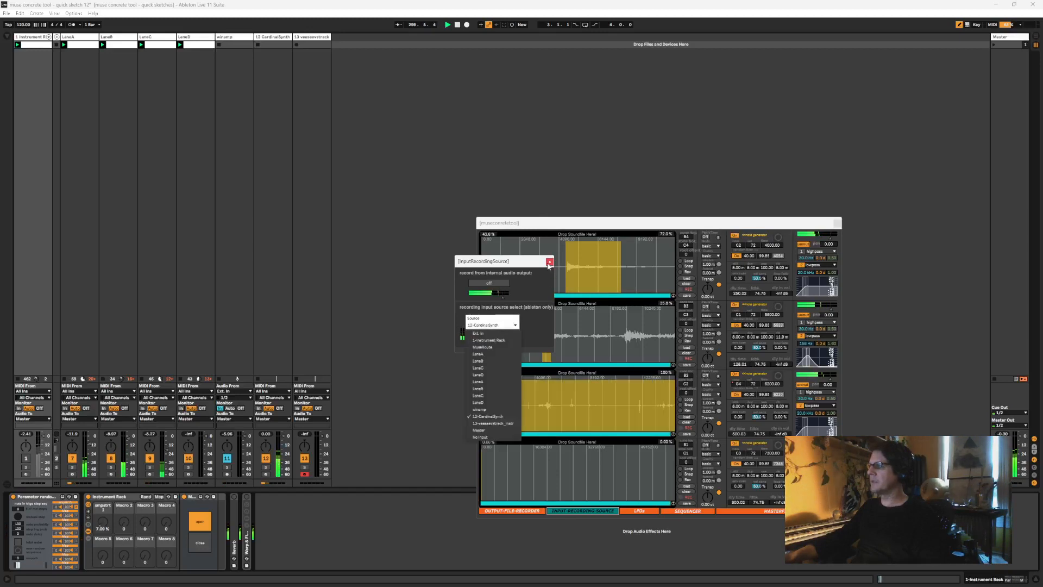
click(550, 263)
Switch off the fourth lane's note generator and record a take of the Cardinal synth into that lane
click(735, 443)
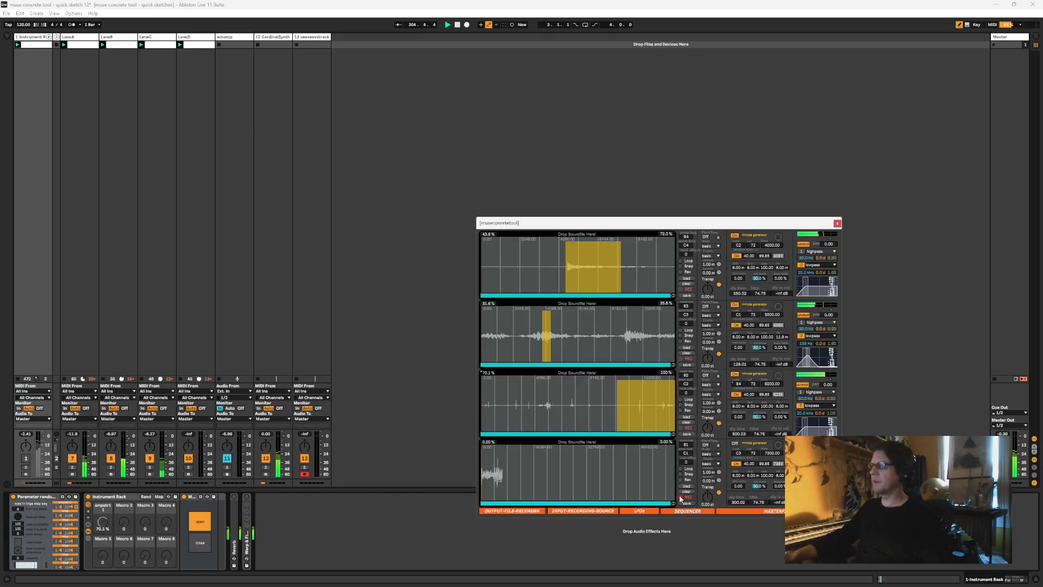
click(680, 497)
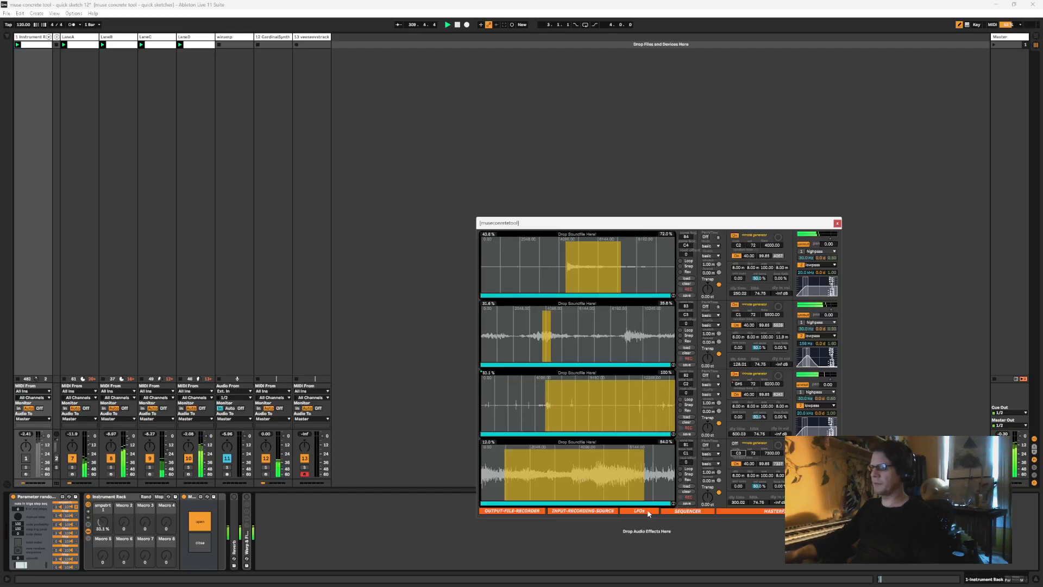
Toggle recording from internal audio output on and back off in the input recording source settings
click(583, 511)
click(489, 284)
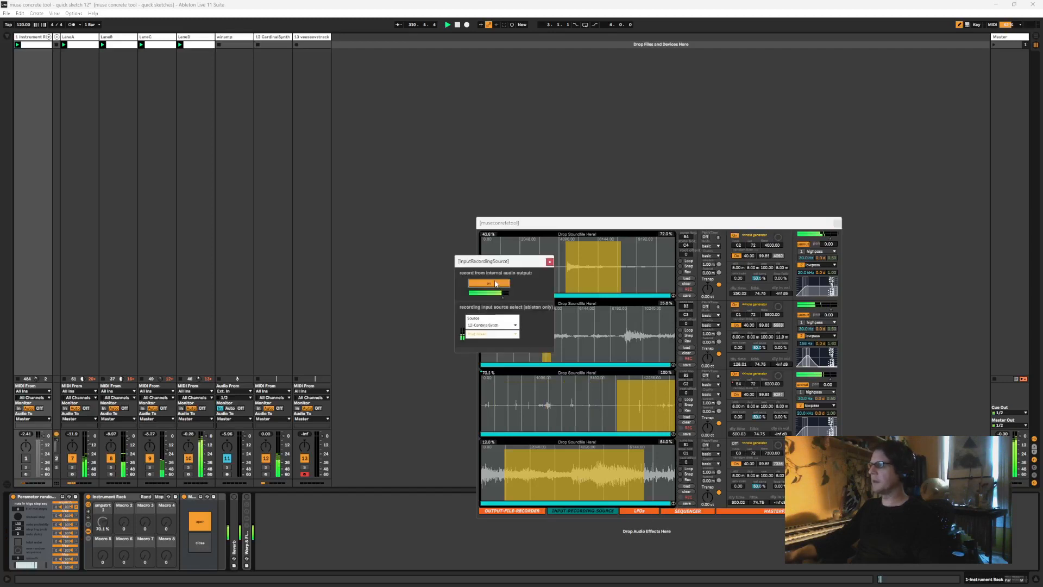
click(495, 283)
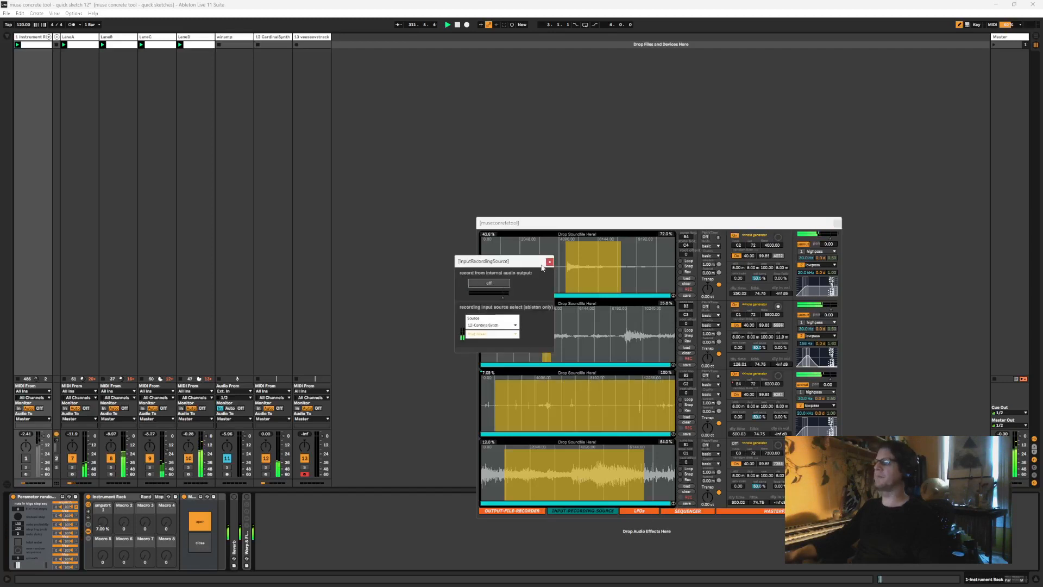
click(549, 262)
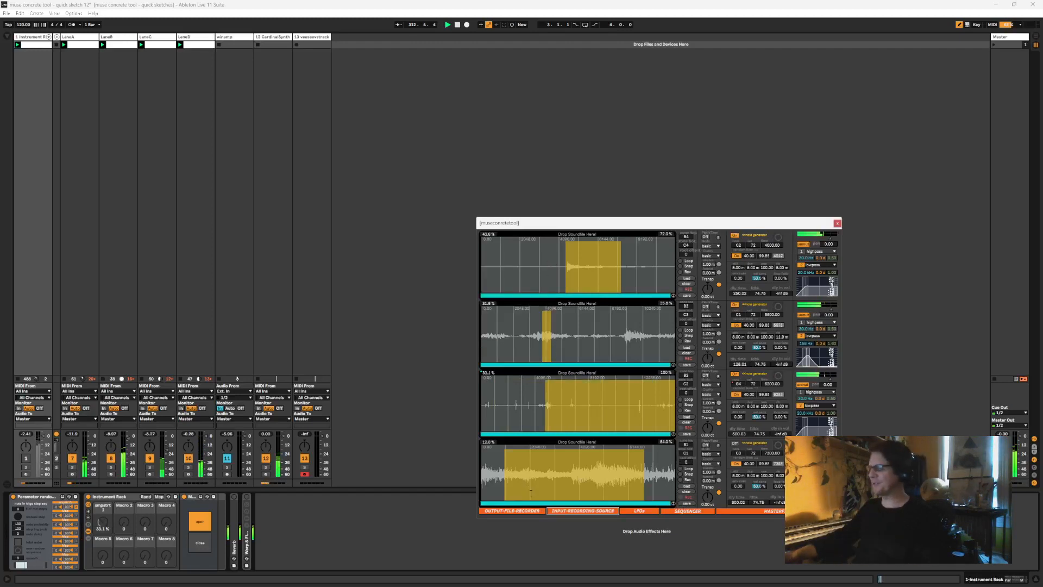
Record a new Cardinal synth take into the fourth lane, checking the input recording source meanwhile
click(682, 497)
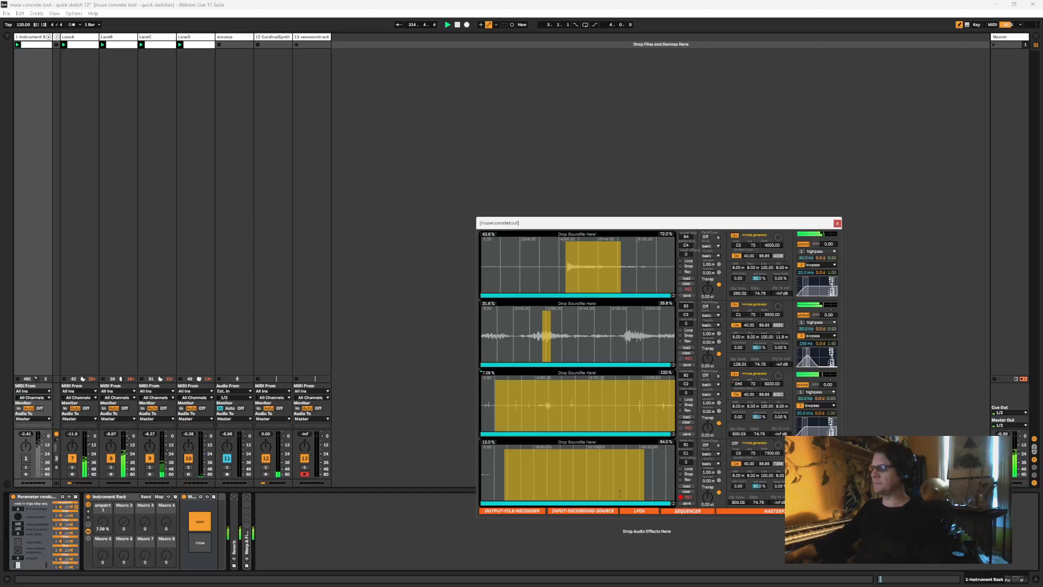
click(582, 511)
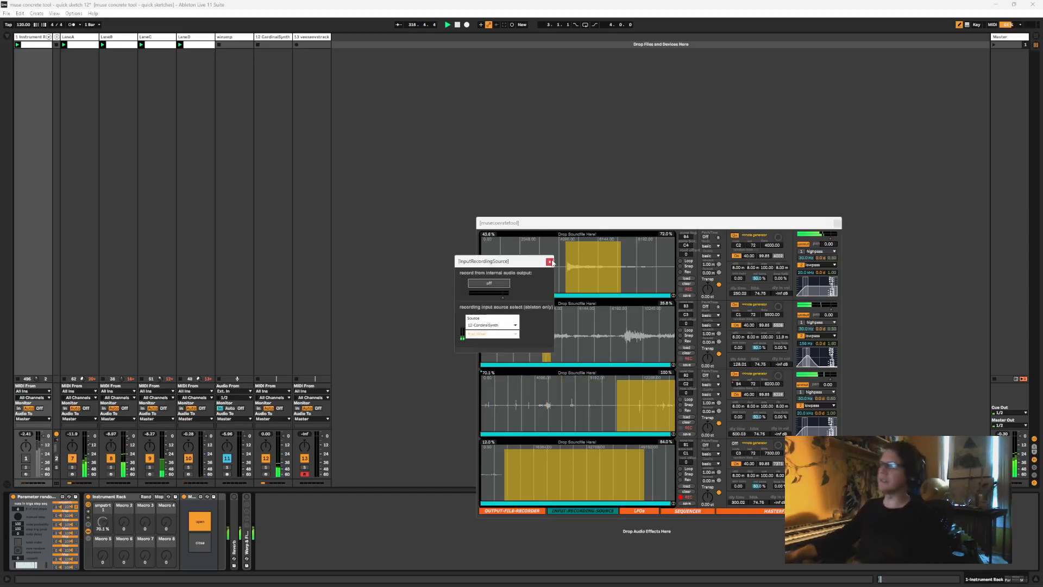
click(551, 261)
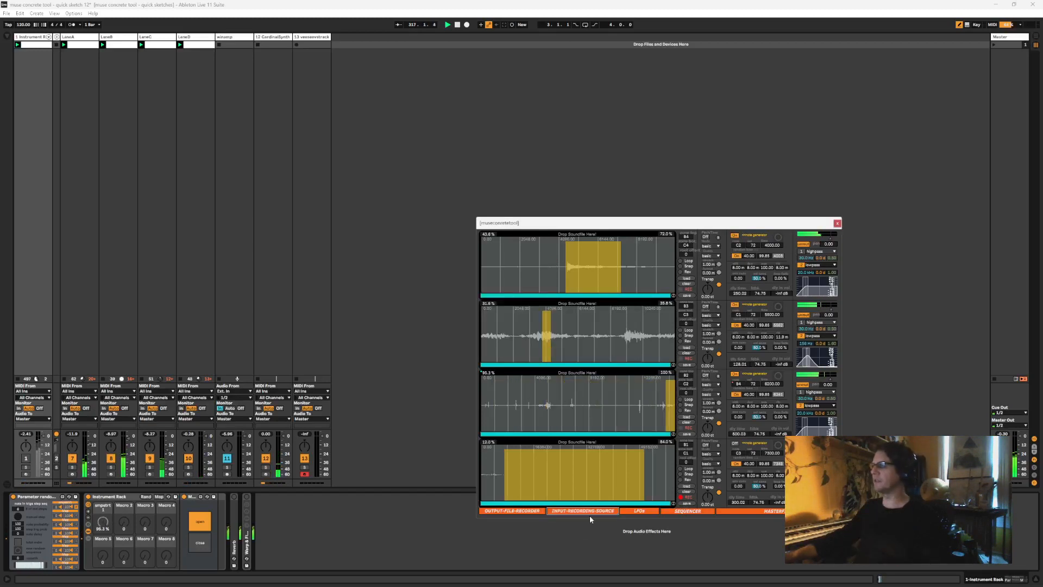
click(682, 498)
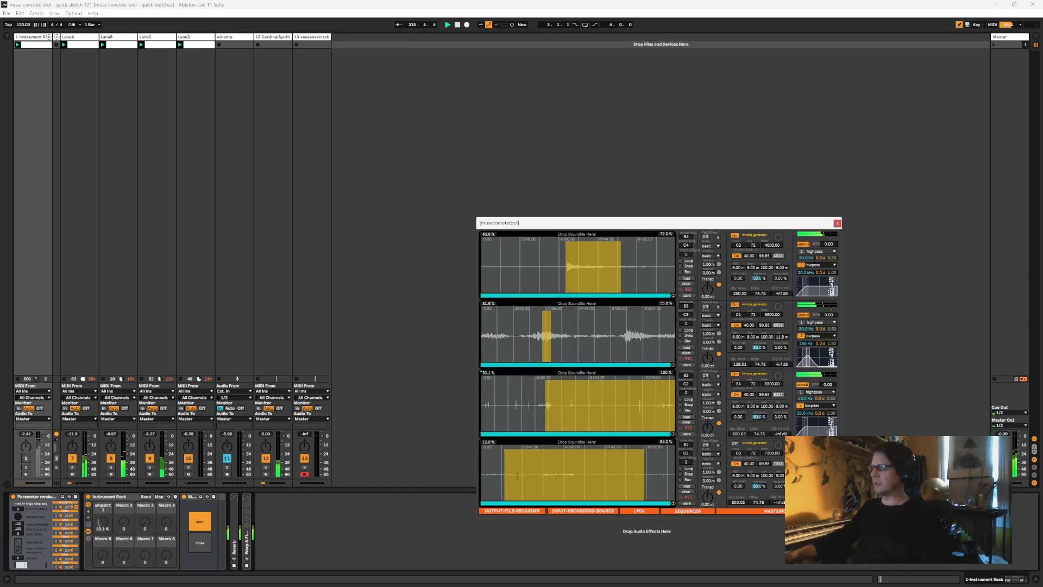
Select most of the fourth lane's new recording, switch on its note generator and raise its note value
drag(494, 476, 651, 470)
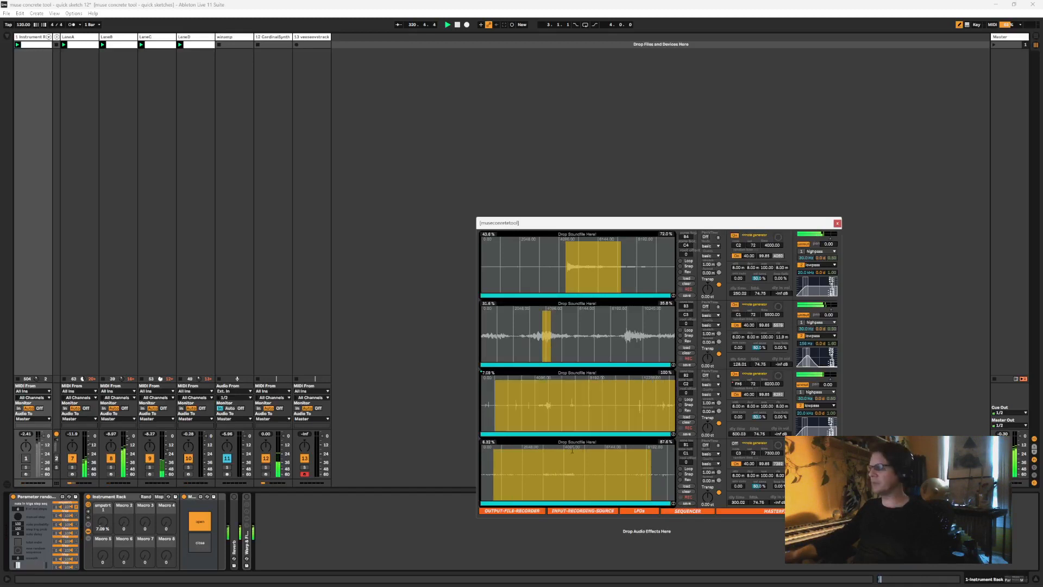
click(735, 445)
drag(739, 455, 738, 446)
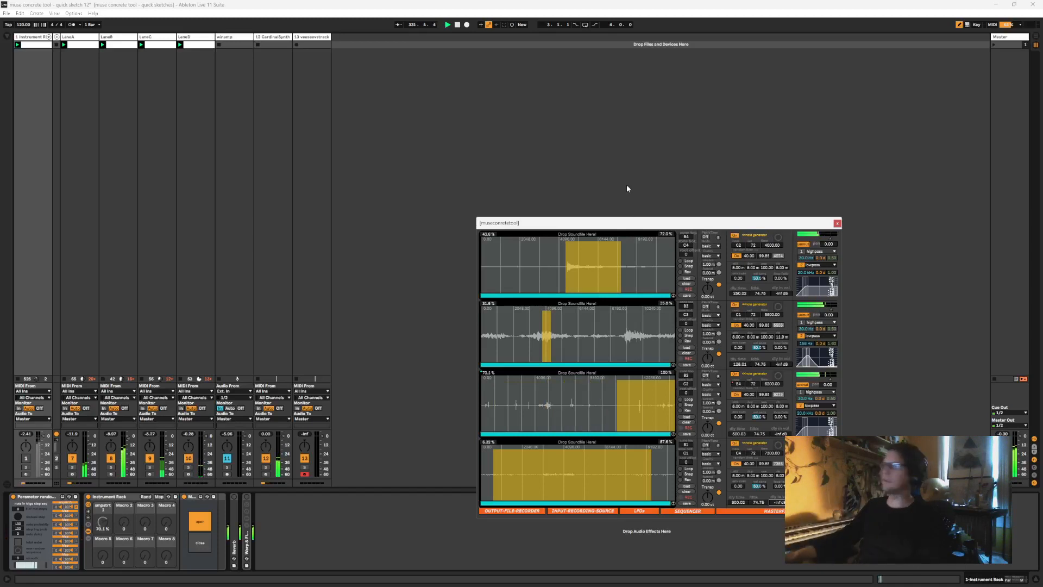
drag(627, 222, 512, 169)
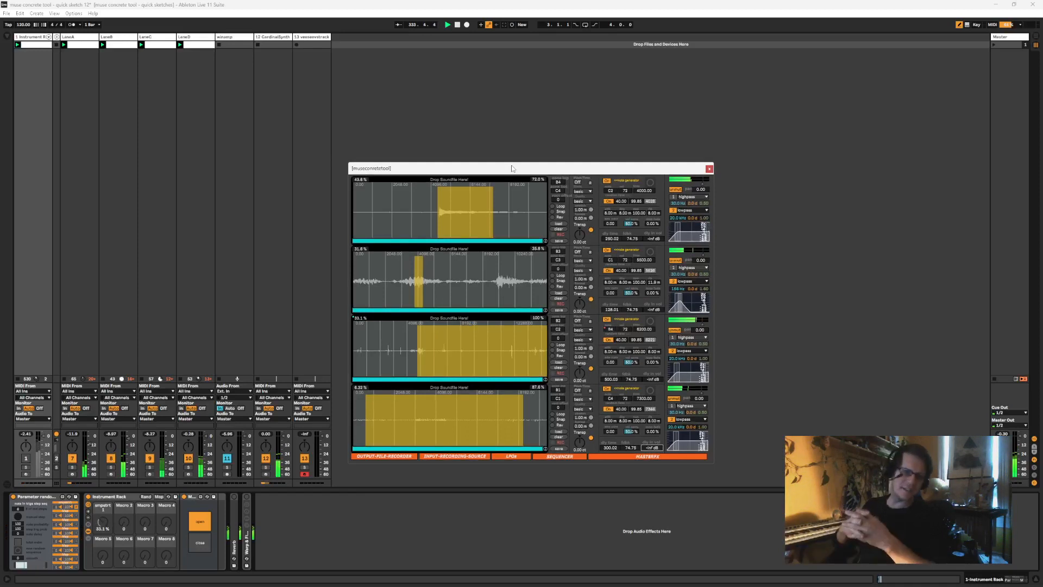